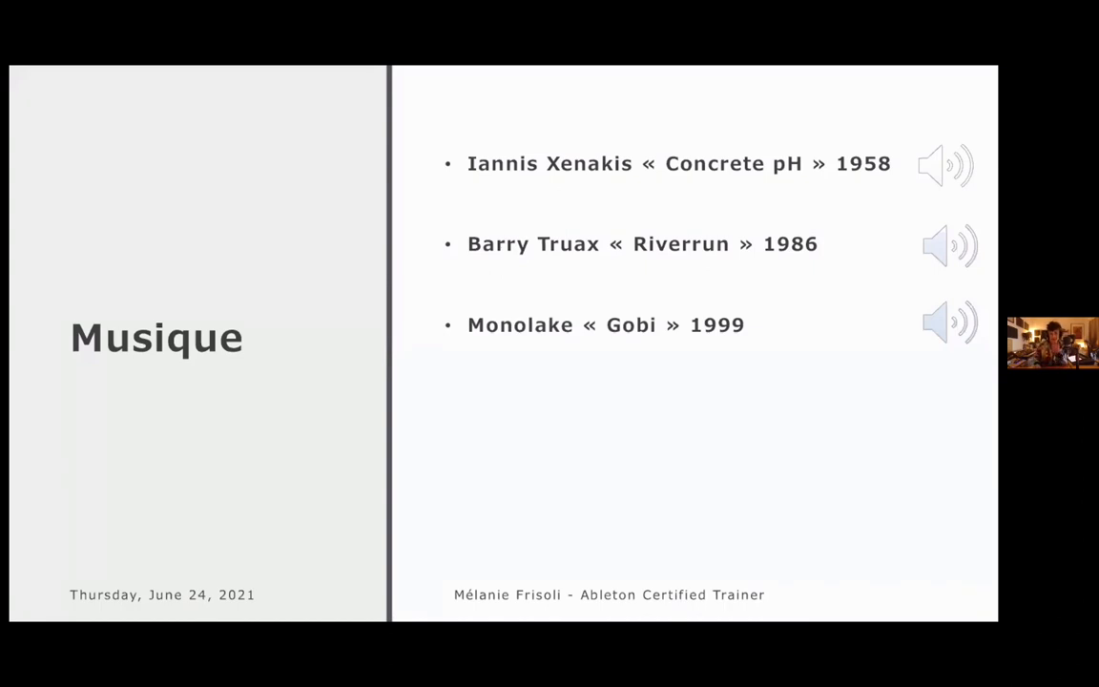
Step: Reveal the Tim Hecker « Music For Tundra » 2001 entry with its audio clip on the Musique slide and play the clip
key("Right")
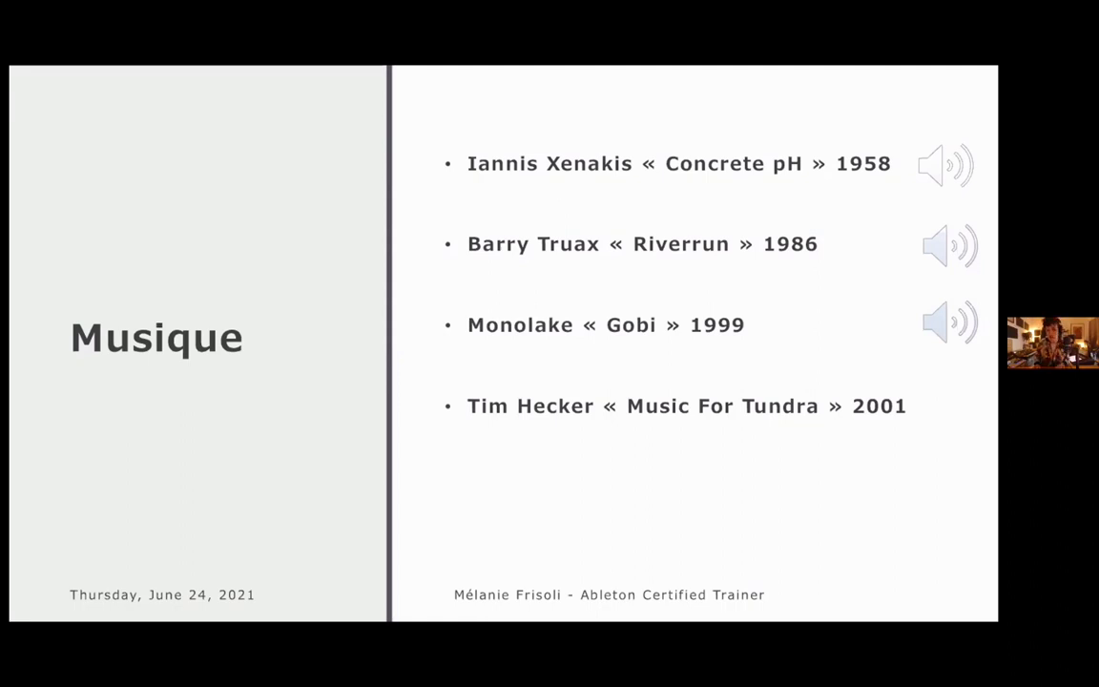
key("Right")
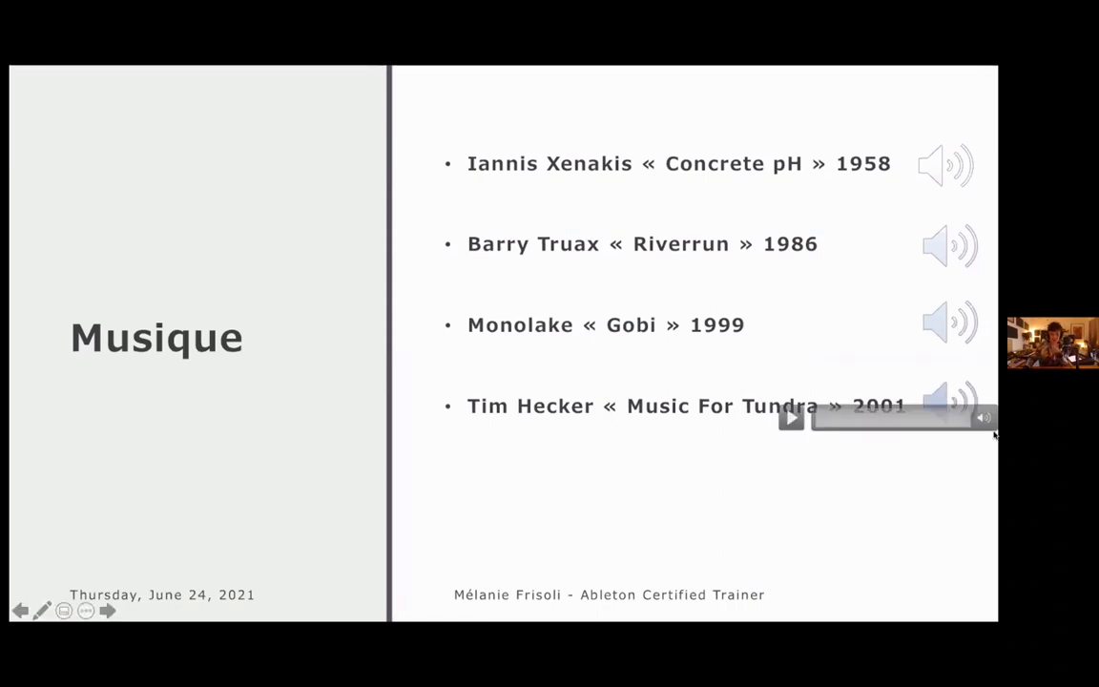
mouse_move(850, 426)
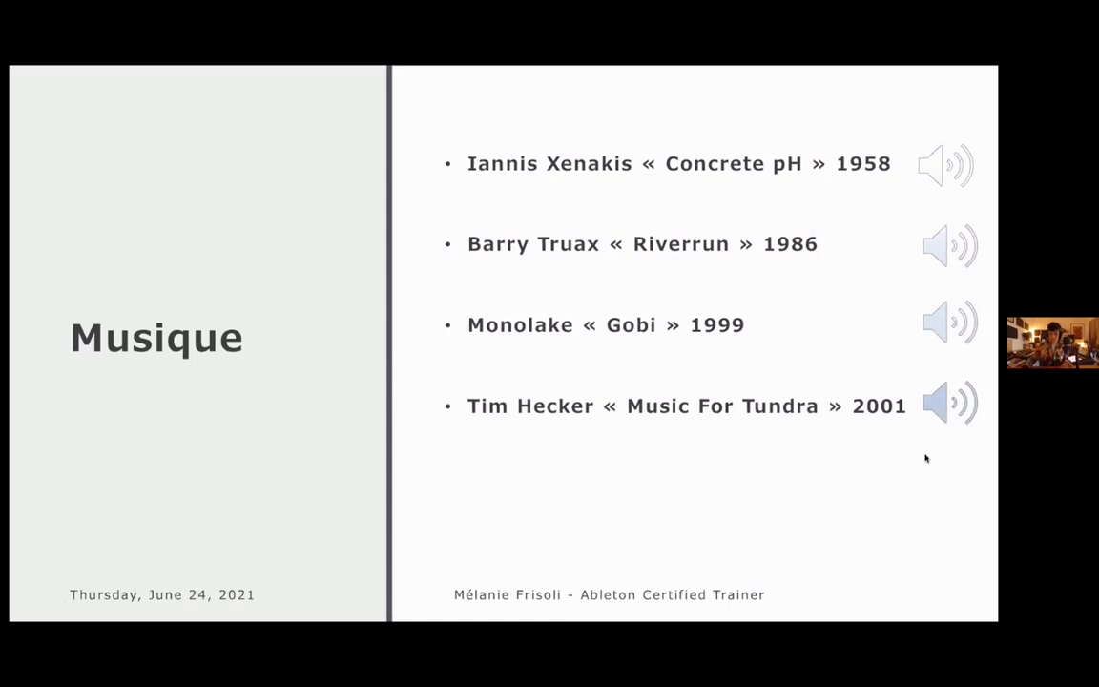
mouse_move(940, 408)
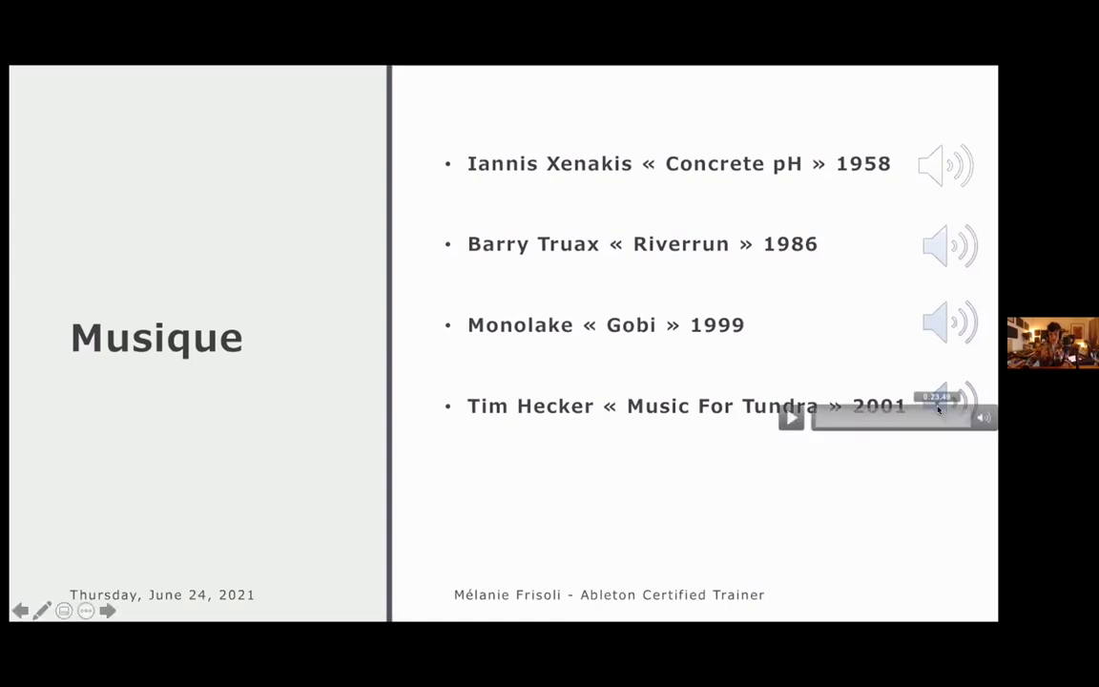
left_click(791, 418)
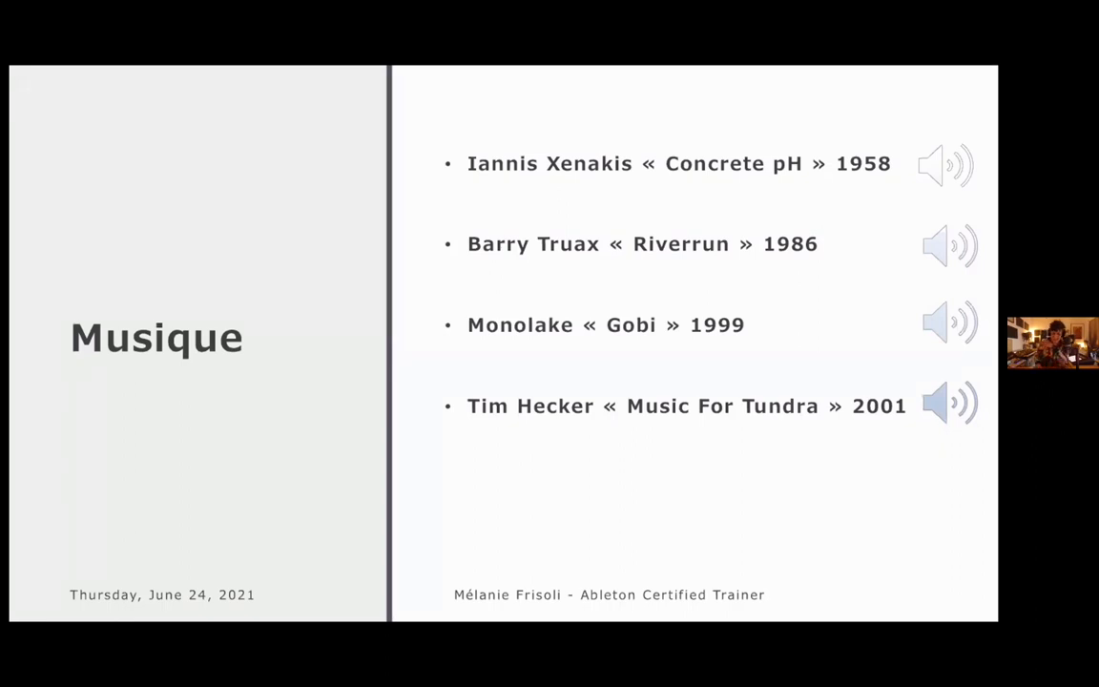
Step: Reveal the Sevdaliza « Human » 2017 entry with its audio clip and play that excerpt
key("Right")
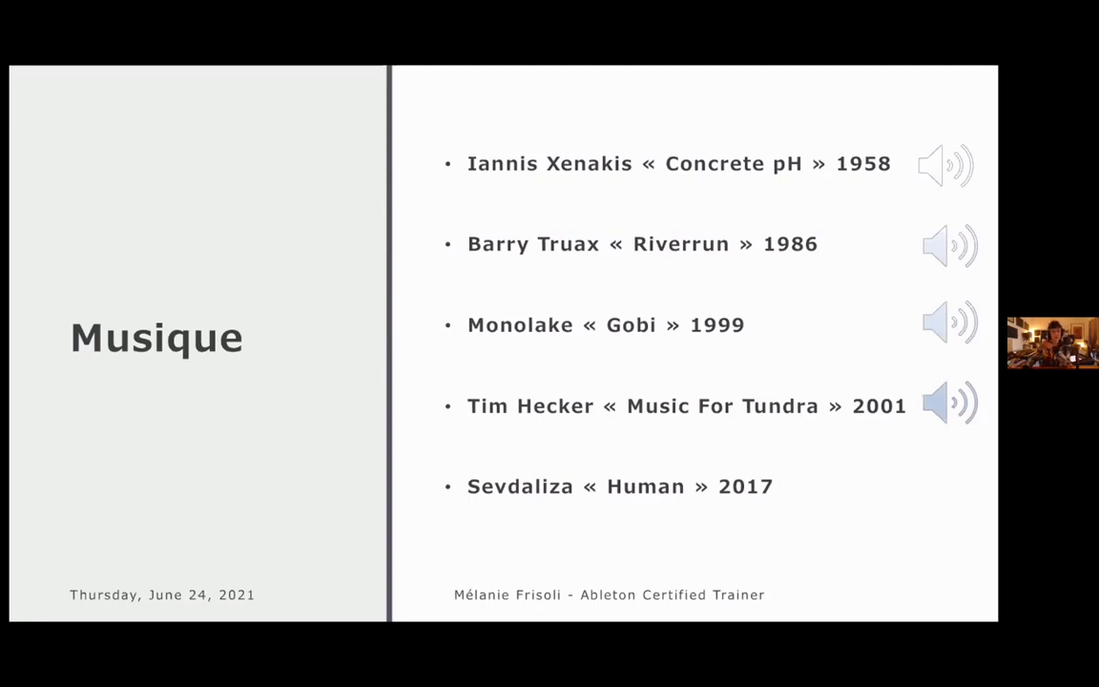
key("Right")
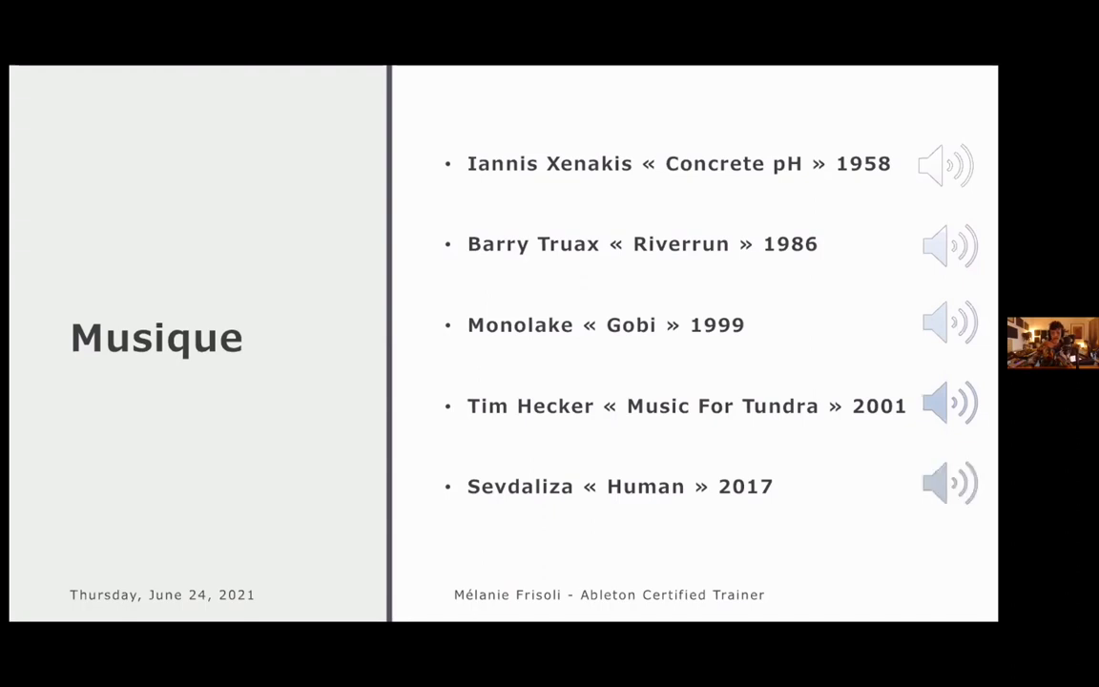
mouse_move(940, 494)
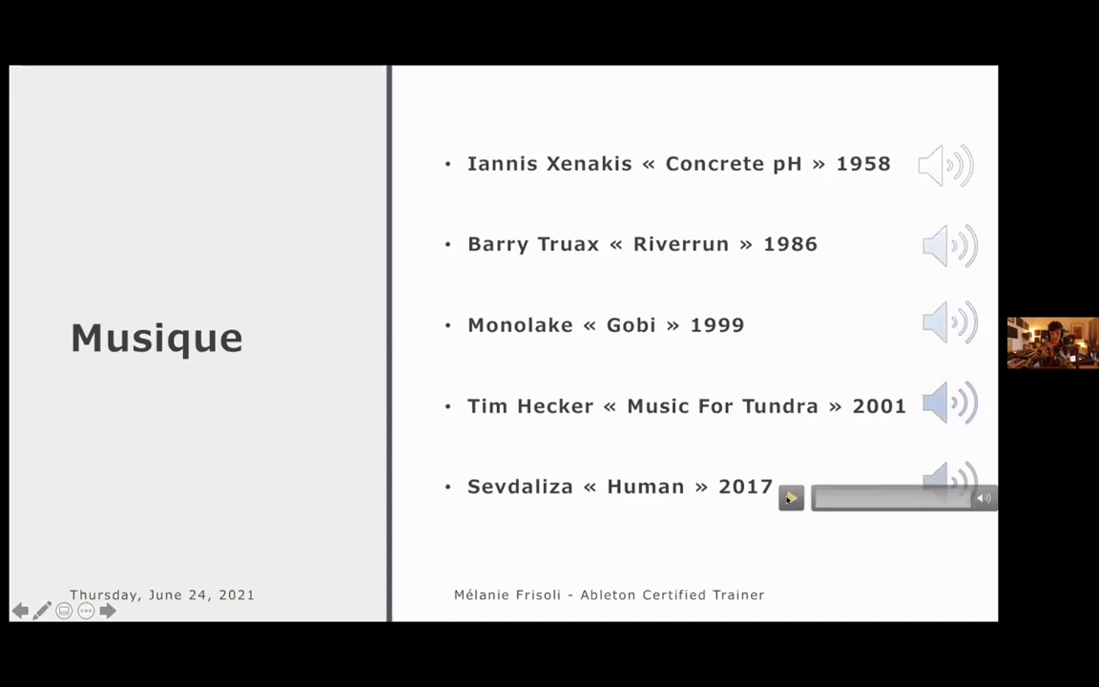
left_click(790, 498)
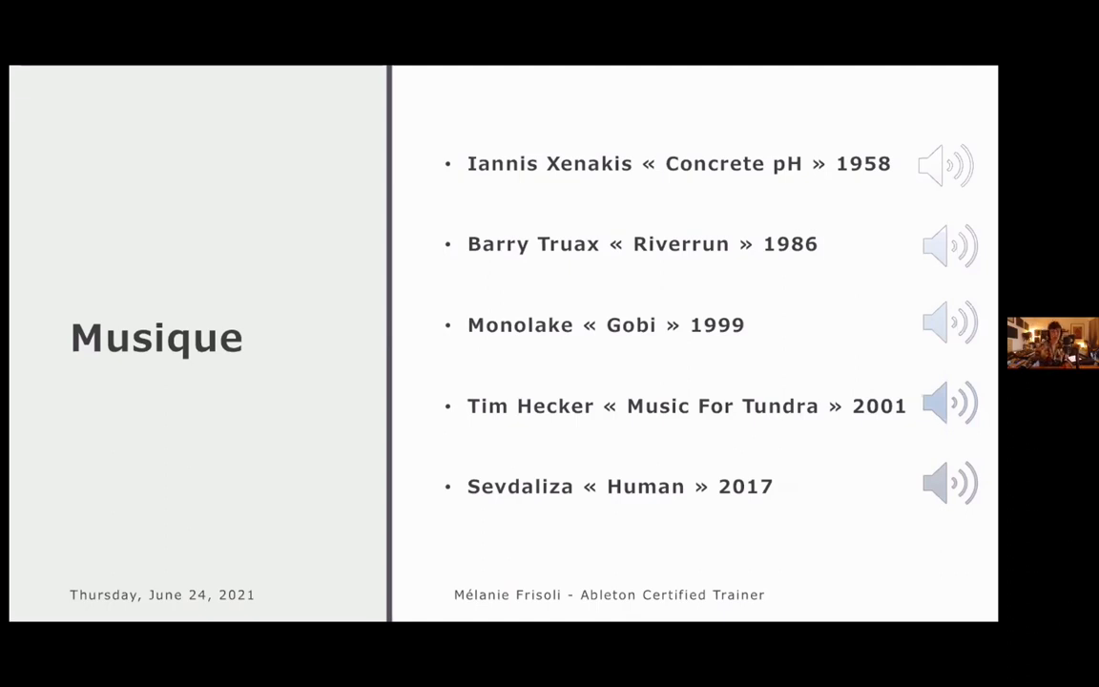
Step: Advance to the Dans Live slide and reveal its bullets through to the Pack « Inspired by nature » entry
left_click(345, 274)
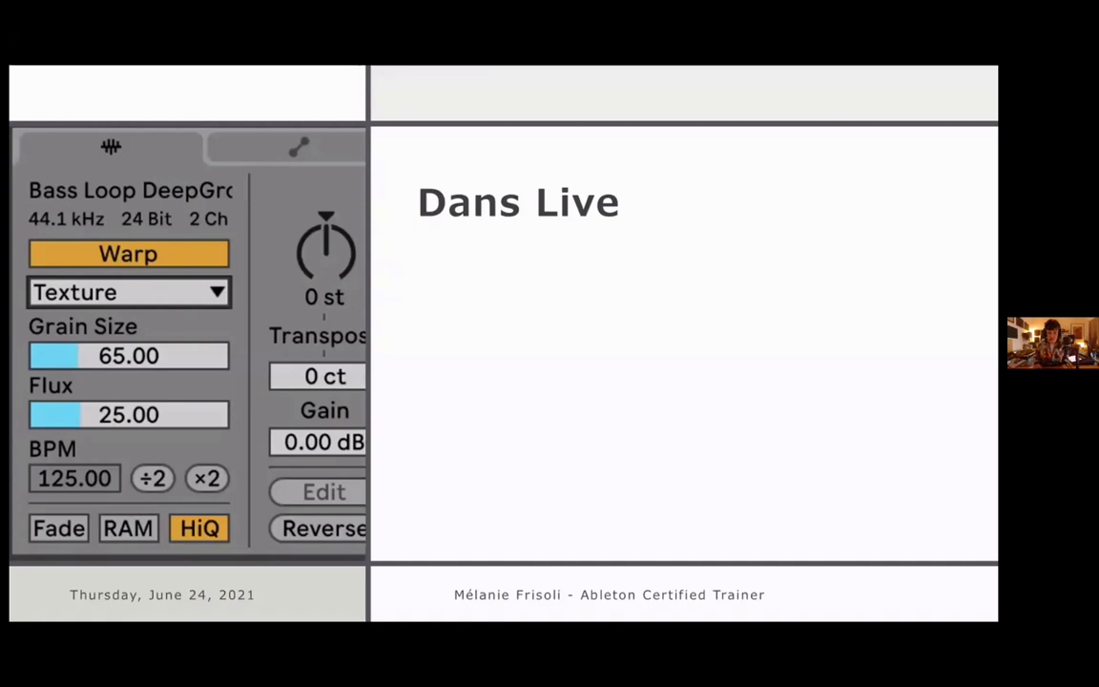
key("Right")
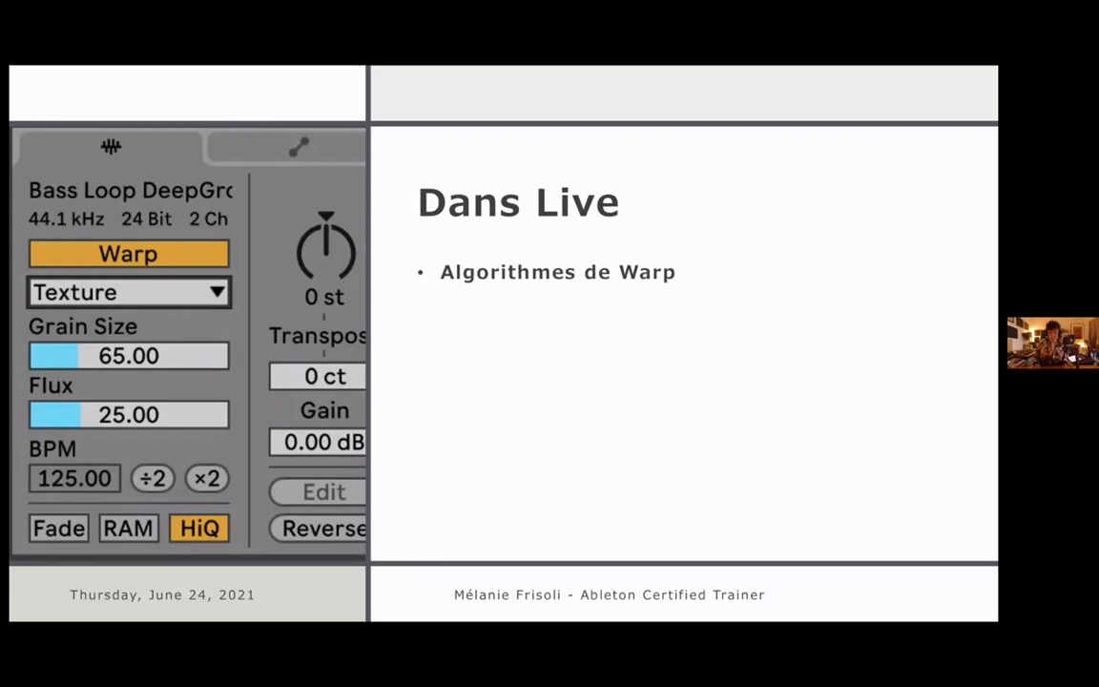
key("Right")
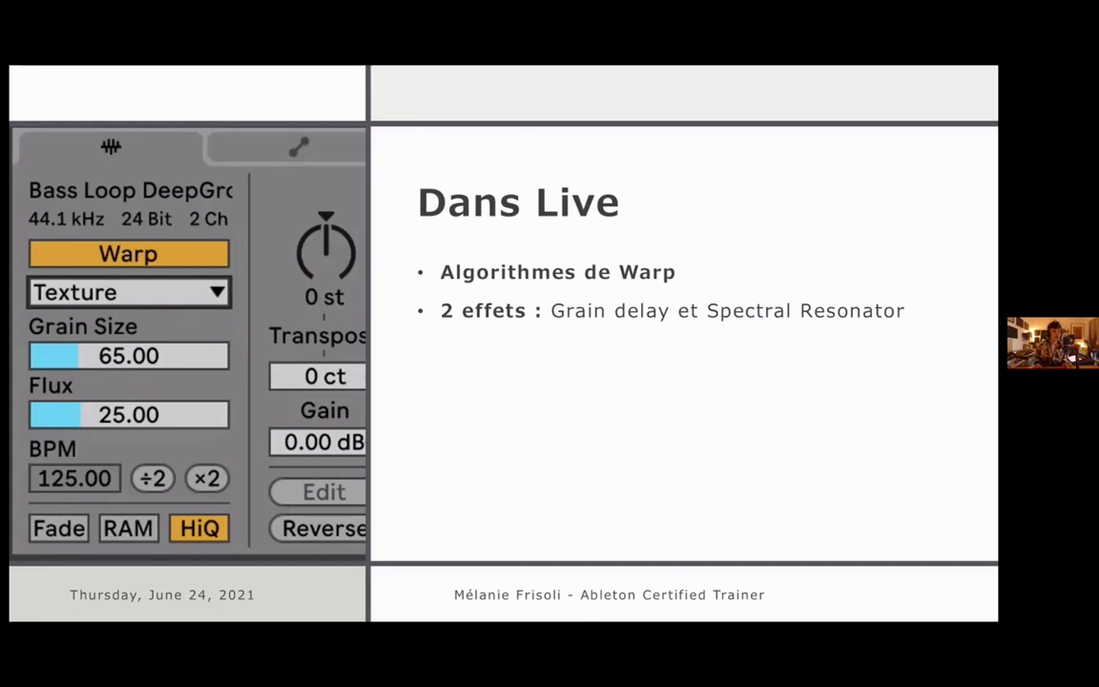
key("Right")
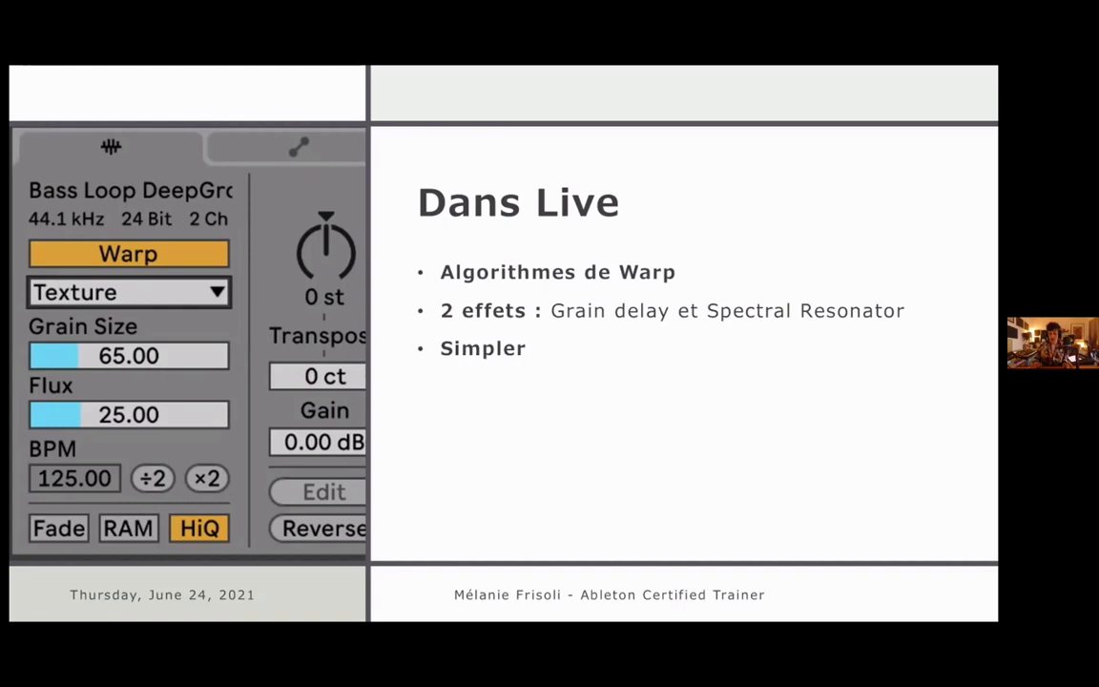
key("Right")
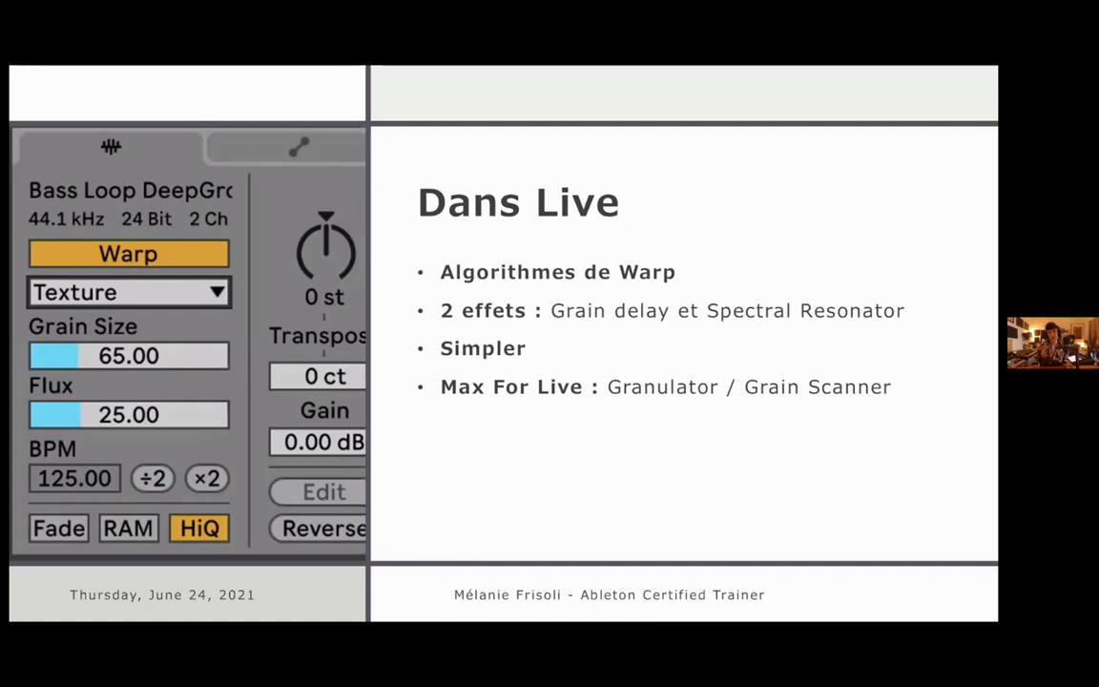
key("Right")
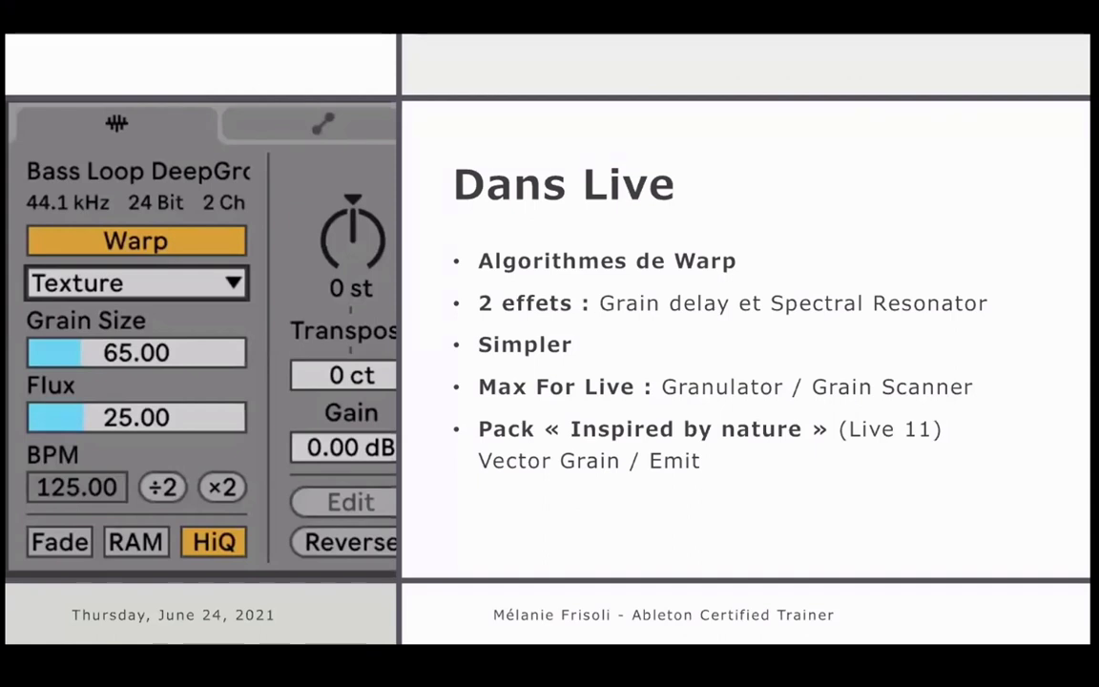
Step: Switch to Ableton Live and listen to the arrangement from the 1b locator, stopping playback at the end
key("super+Tab")
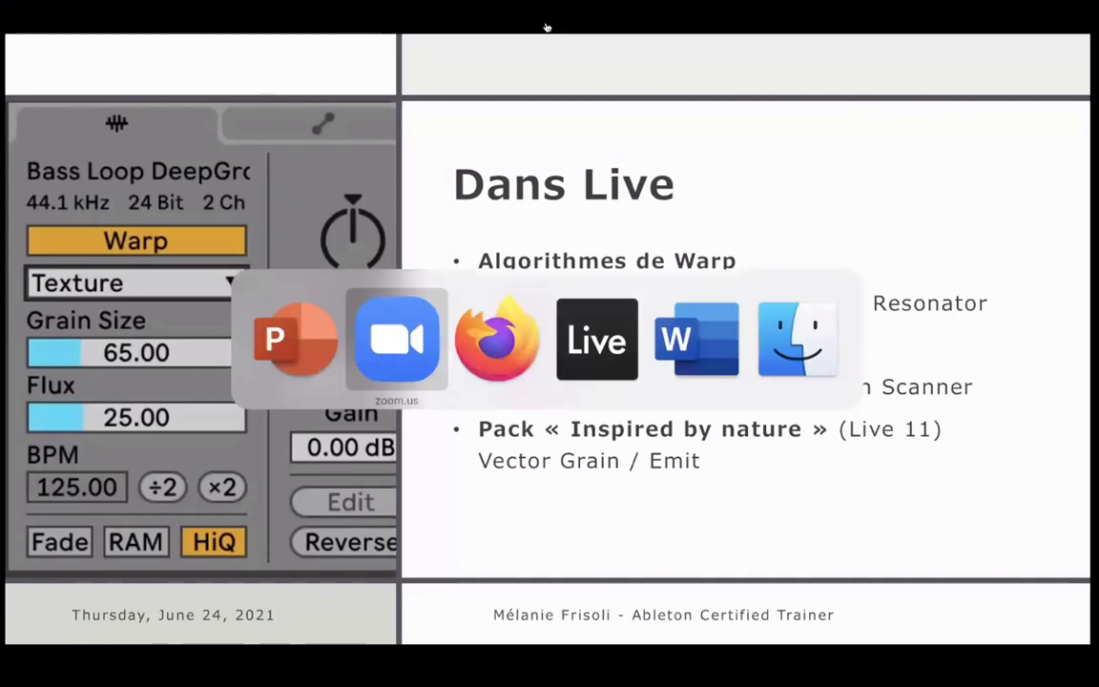
key("super+Tab")
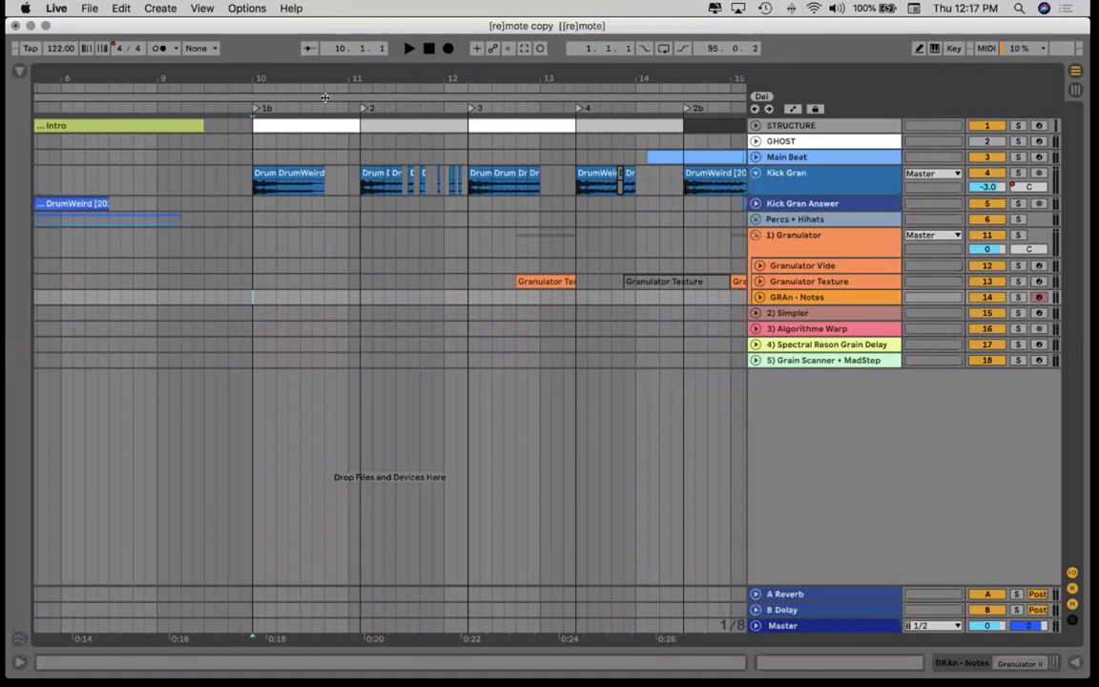
left_click(268, 126)
left_click(253, 108)
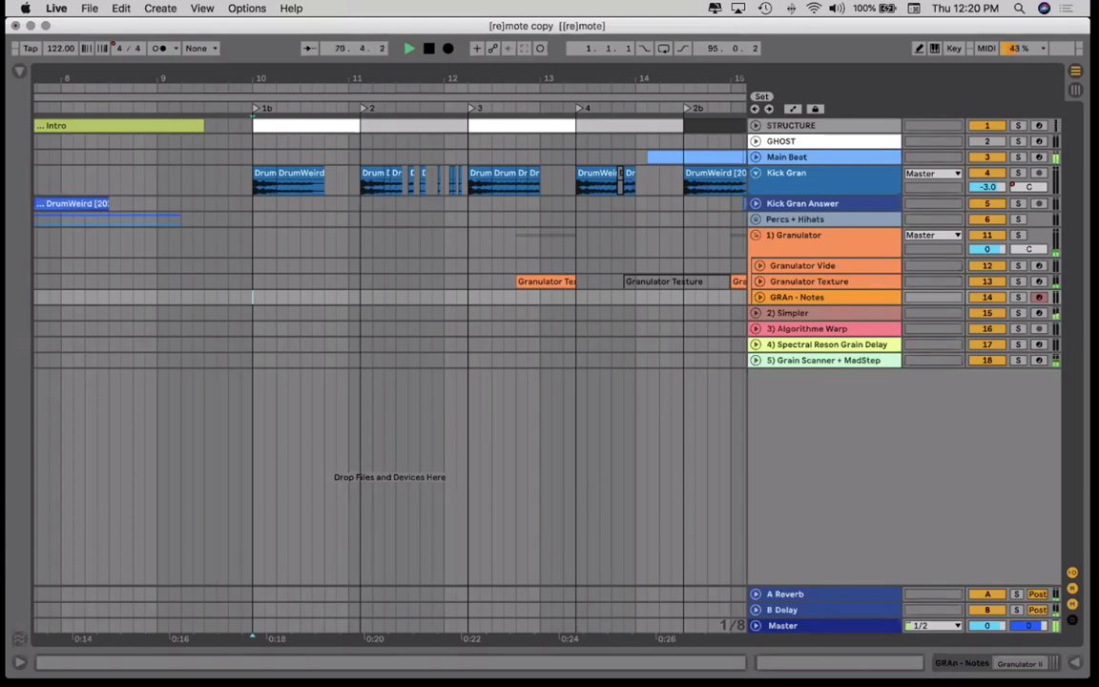
key("space")
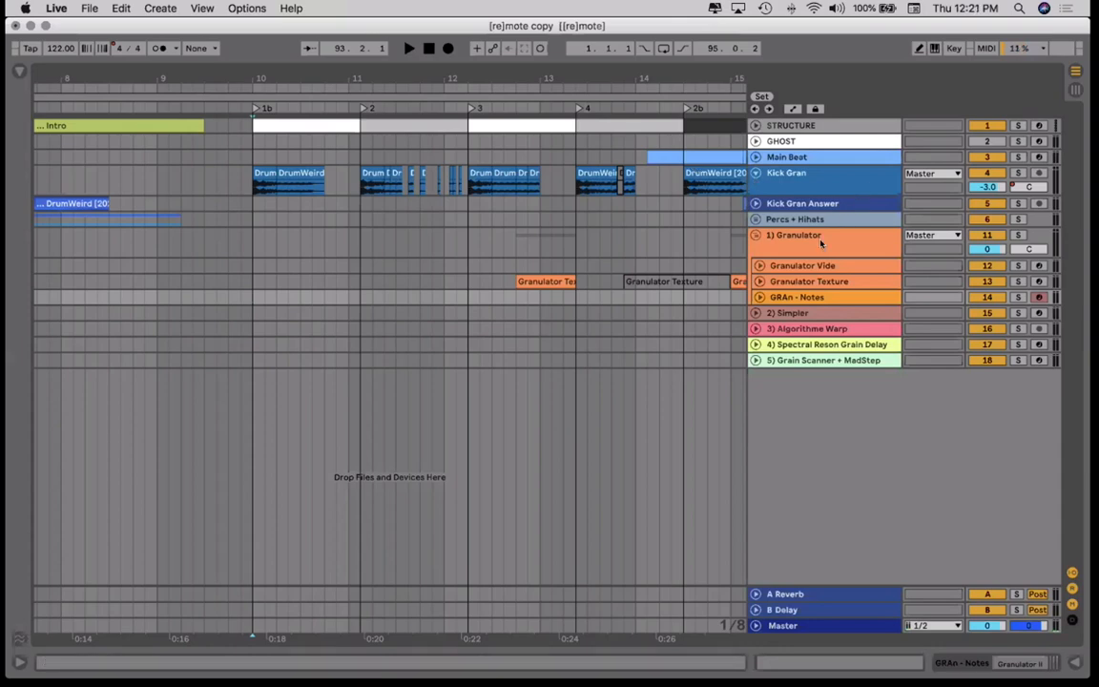
Step: Unfold the Granulator Vide track and show its device view
left_click(816, 275)
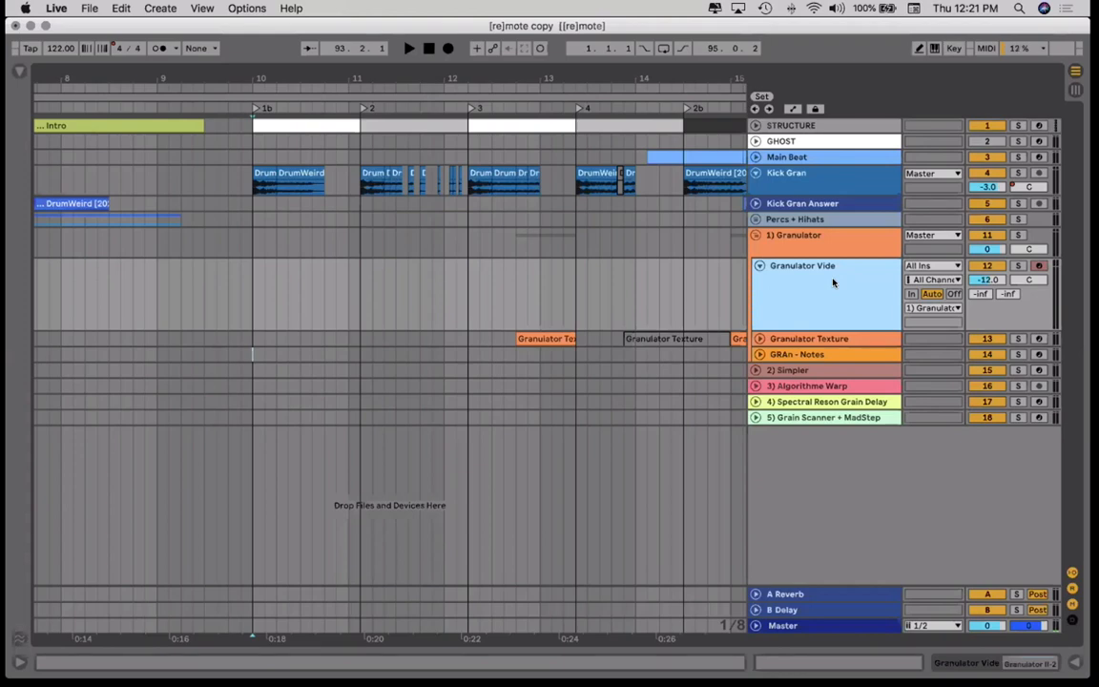
double_click(833, 283)
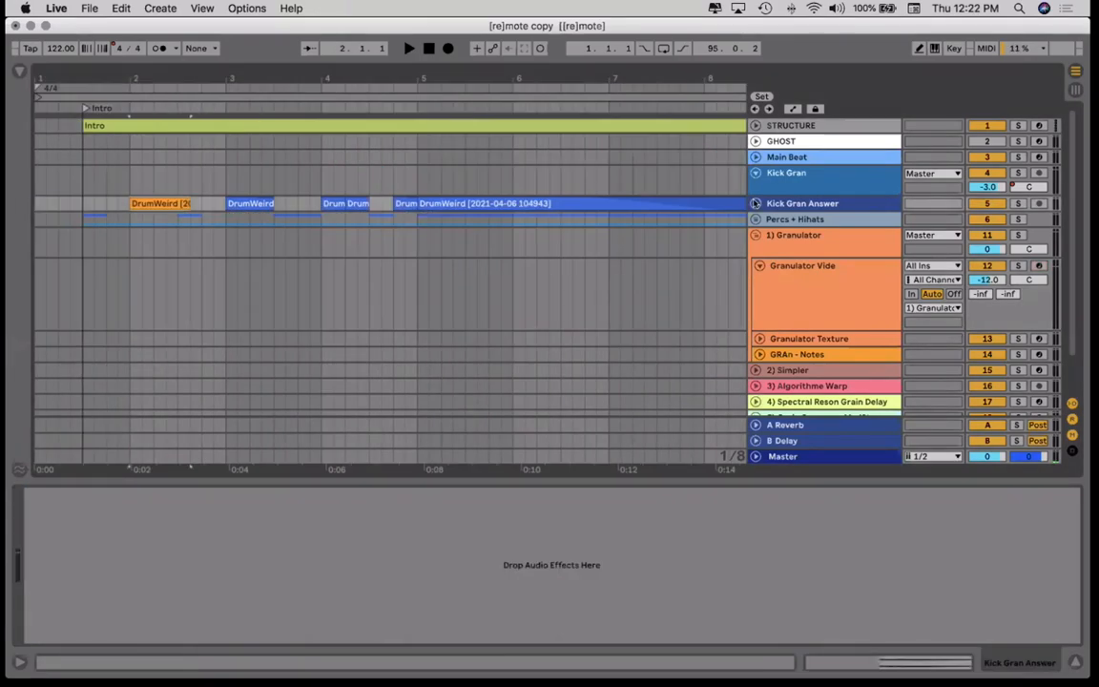
Step: Unfold and solo the Kick Gran Answer track, and audition its first DrumWeird clip
left_click(755, 204)
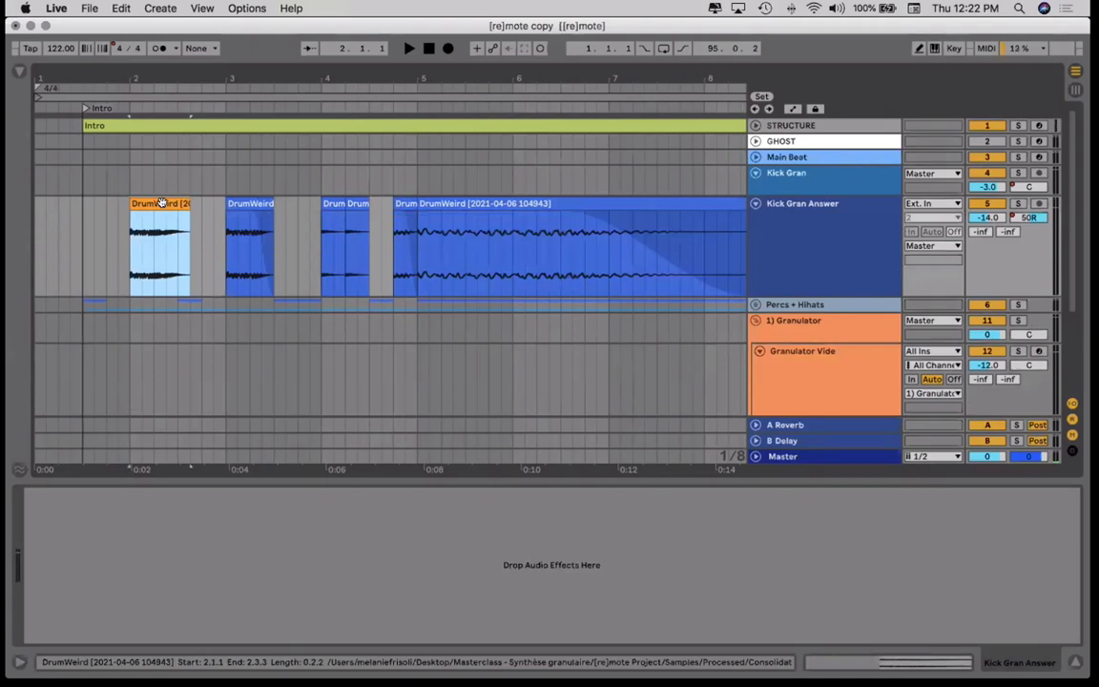
key("s")
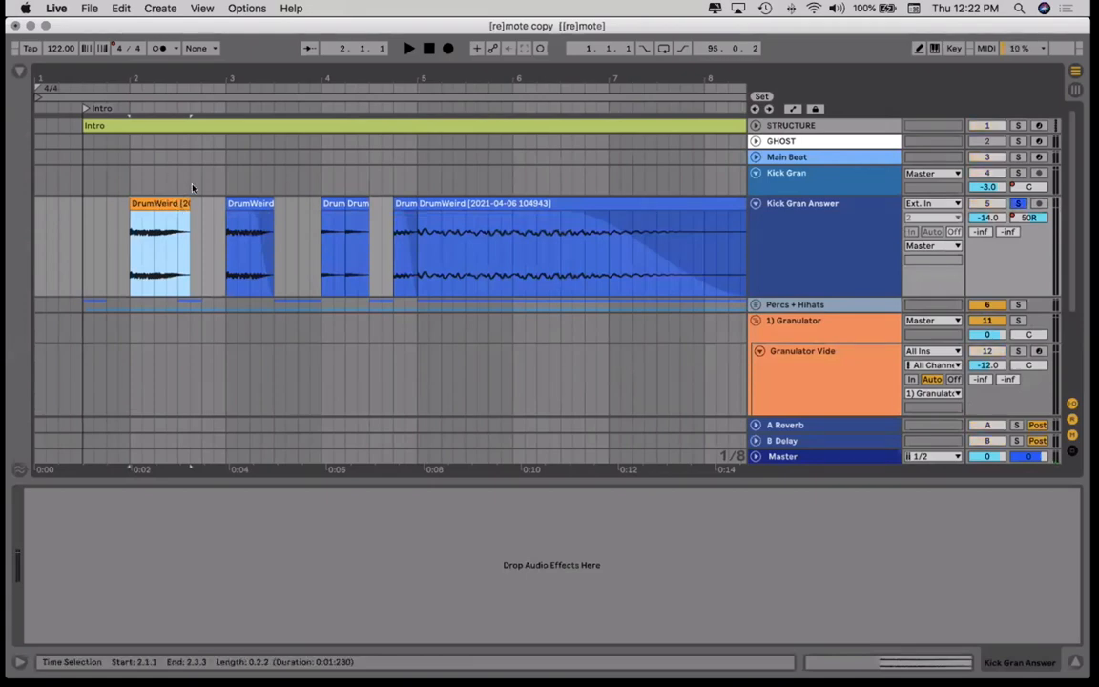
key("space")
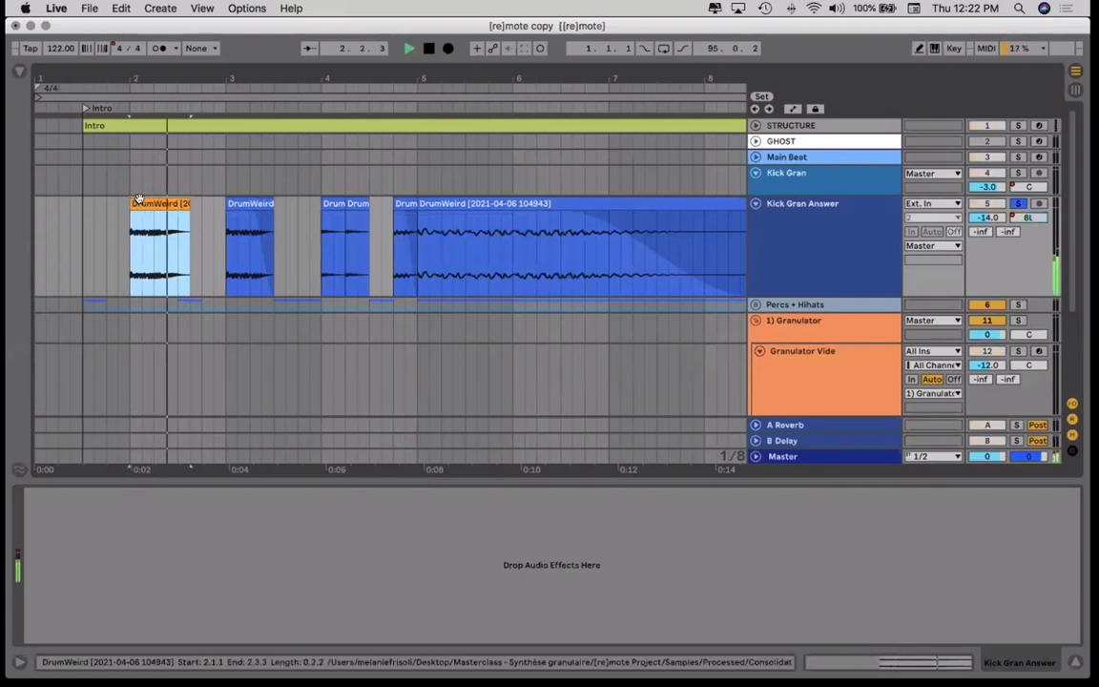
key("space")
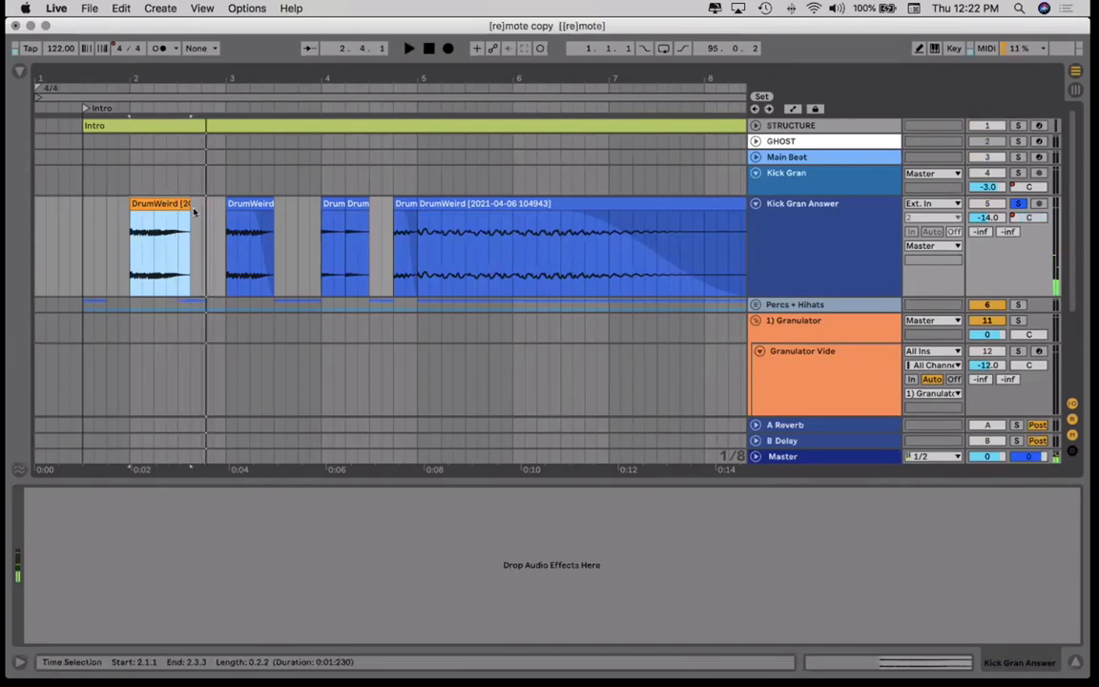
Step: Show the Granulator II-2 device of the Granulator Vide track and lower its Grain frequency to 0.25 Hz
left_click(834, 368)
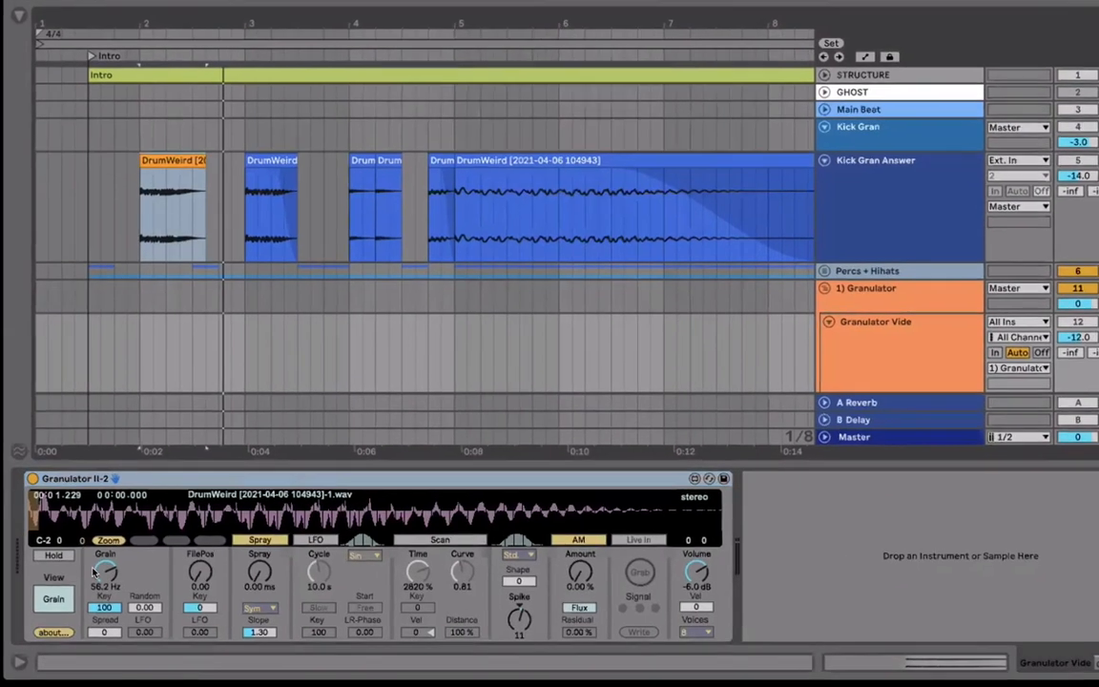
left_click_drag(93, 570, 92, 630)
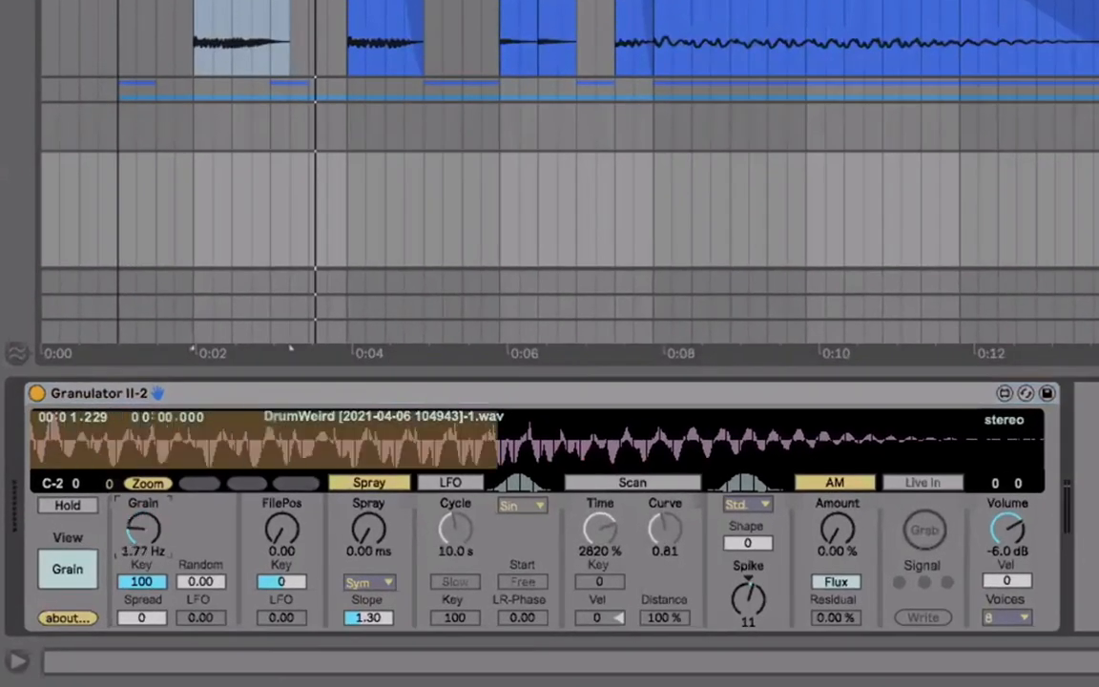
mouse_move(143, 529)
left_mouse_down()
mouse_move(143, 553)
mouse_move(143, 516)
mouse_move(143, 553)
left_mouse_up()
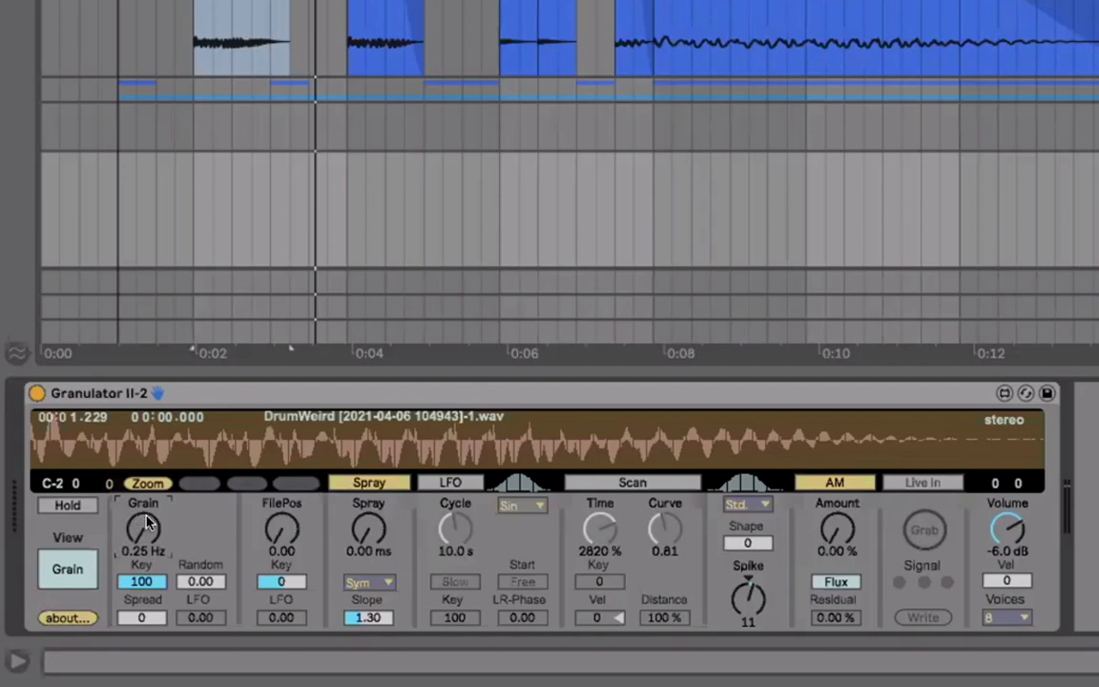
Step: Set the Granulator's Grain frequency to 60 Hz, and lower it to about 8.33 Hz while auditioning a note
type("60")
key("Return")
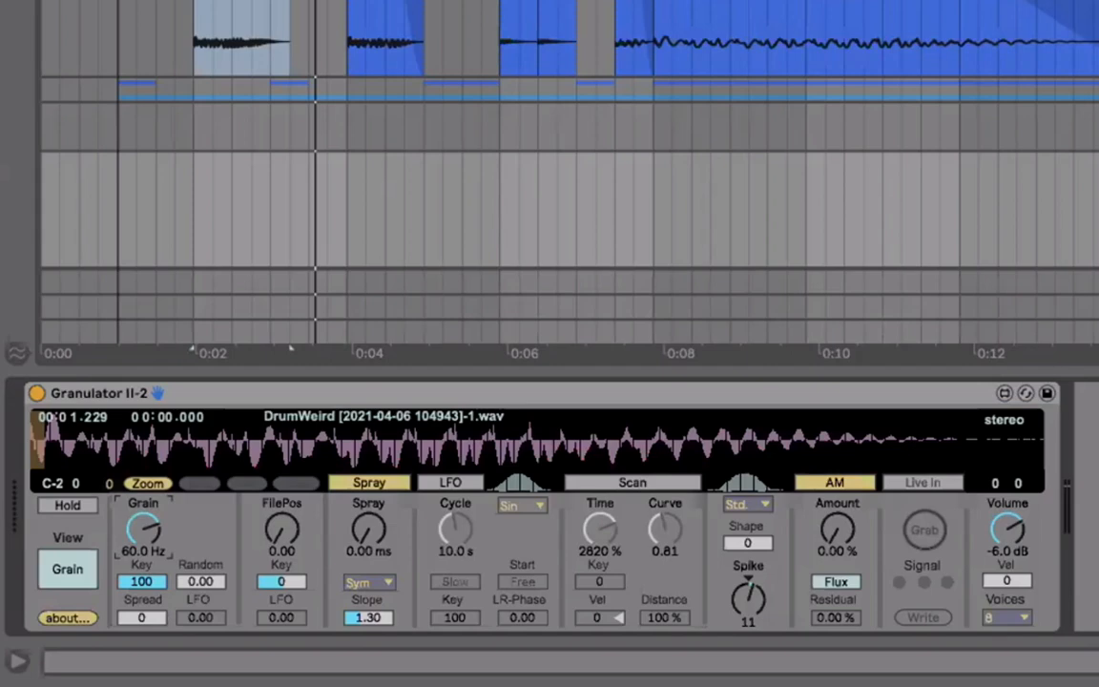
left_click_drag(144, 526, 144, 590)
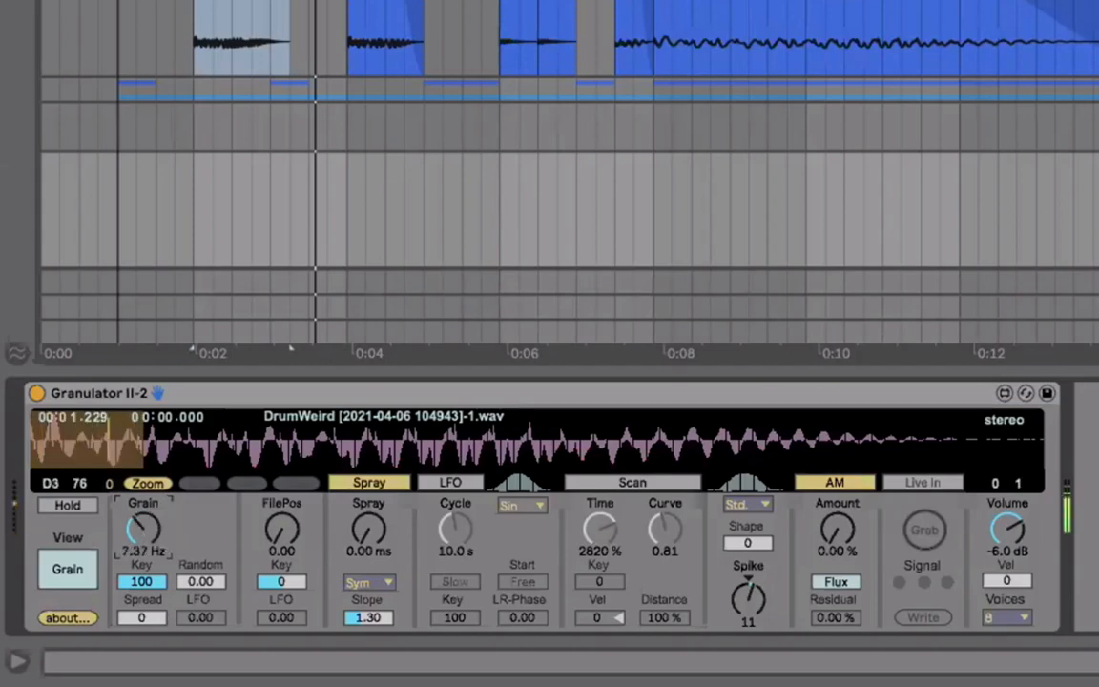
left_click_drag(143, 527, 143, 553)
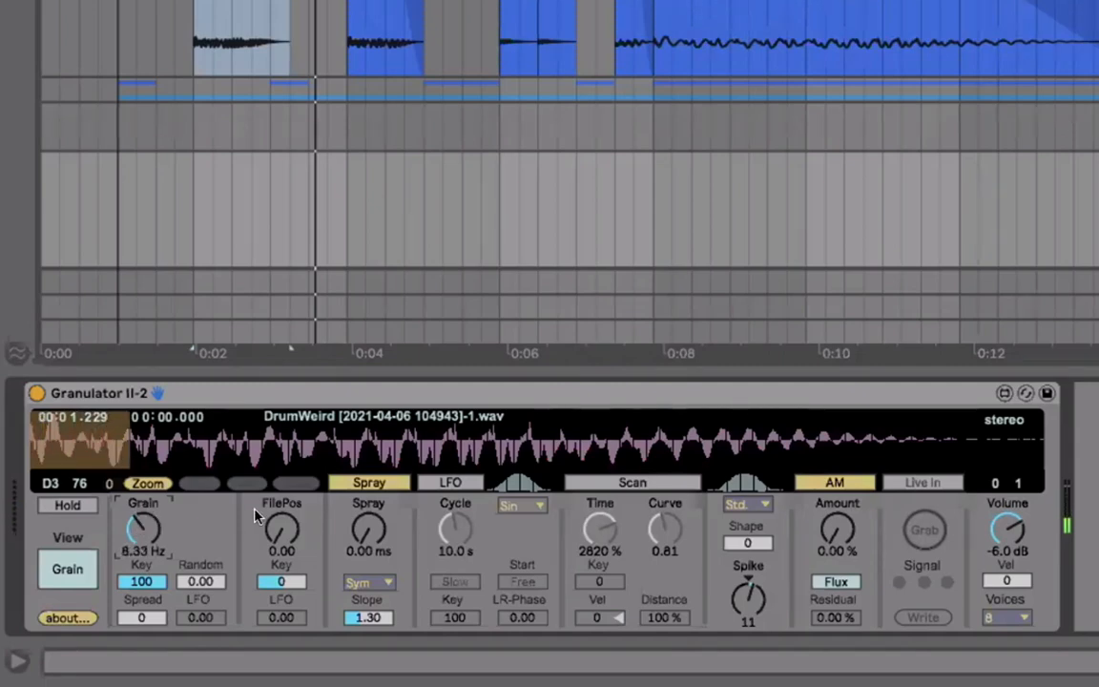
Step: Move the Granulator's file position through the sample to about 39.37 and raise Spray to about 189 ms
left_click_drag(275, 525, 275, 499)
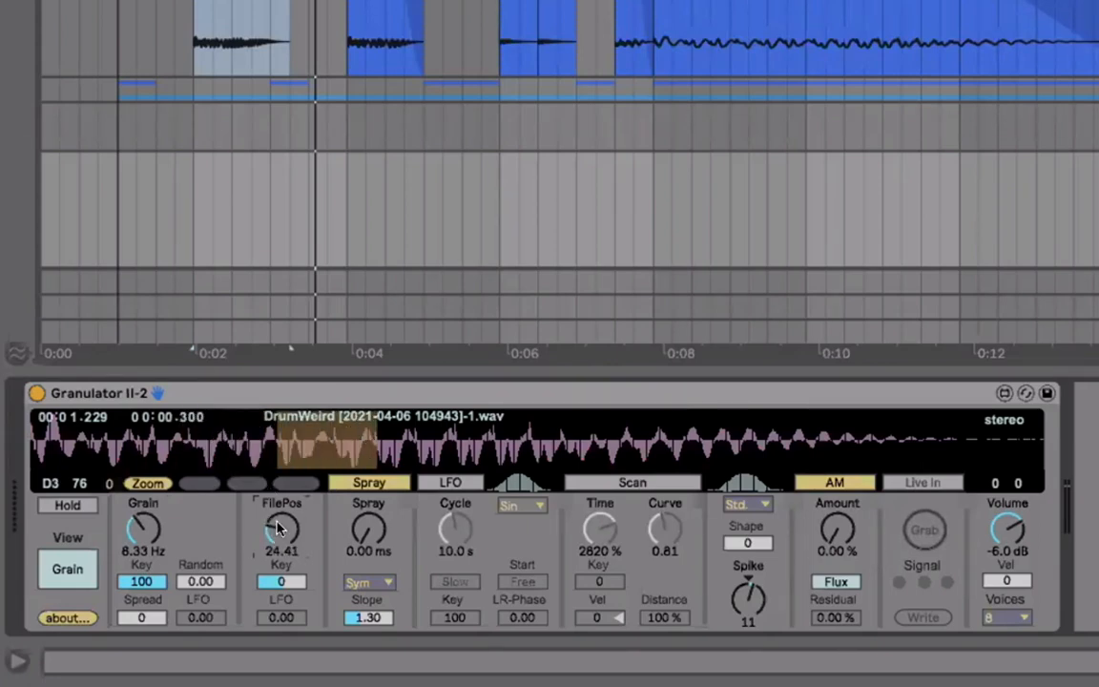
left_click_drag(273, 526, 273, 498)
left_click_drag(273, 498, 273, 501)
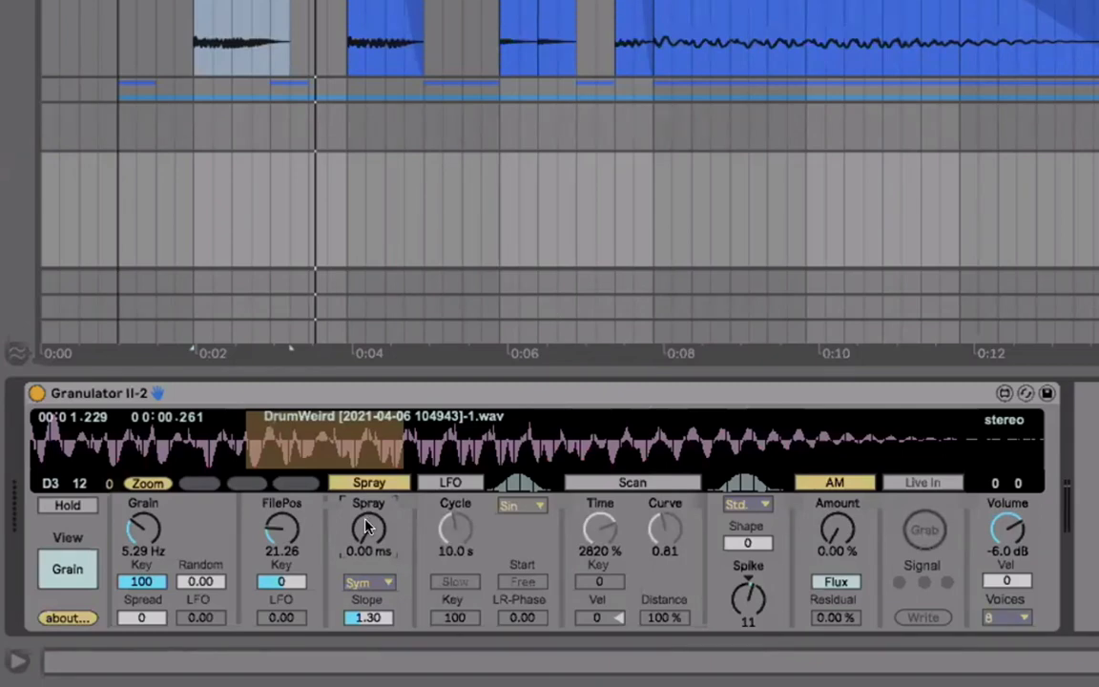
left_click_drag(282, 528, 282, 501)
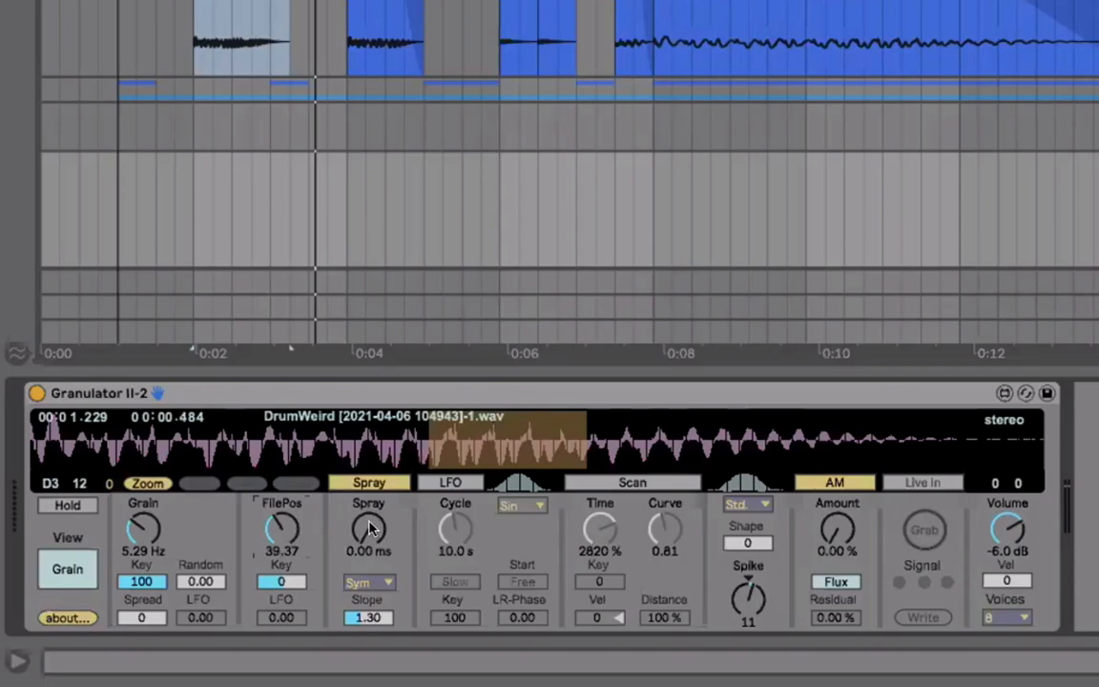
mouse_move(371, 527)
left_mouse_down()
mouse_move(371, 453)
mouse_move(371, 488)
left_mouse_up()
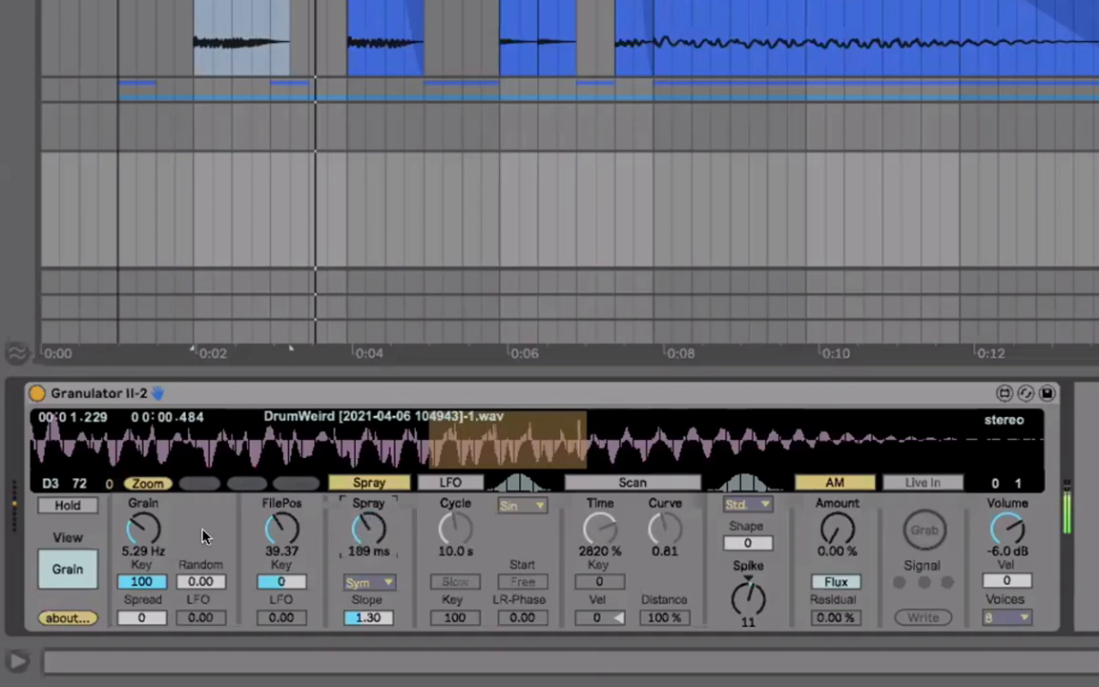
Step: Set the Granulator's Grain frequency to about 16 Hz and its file position to 0
left_click_drag(143, 530, 143, 498)
left_click_drag(282, 528, 282, 573)
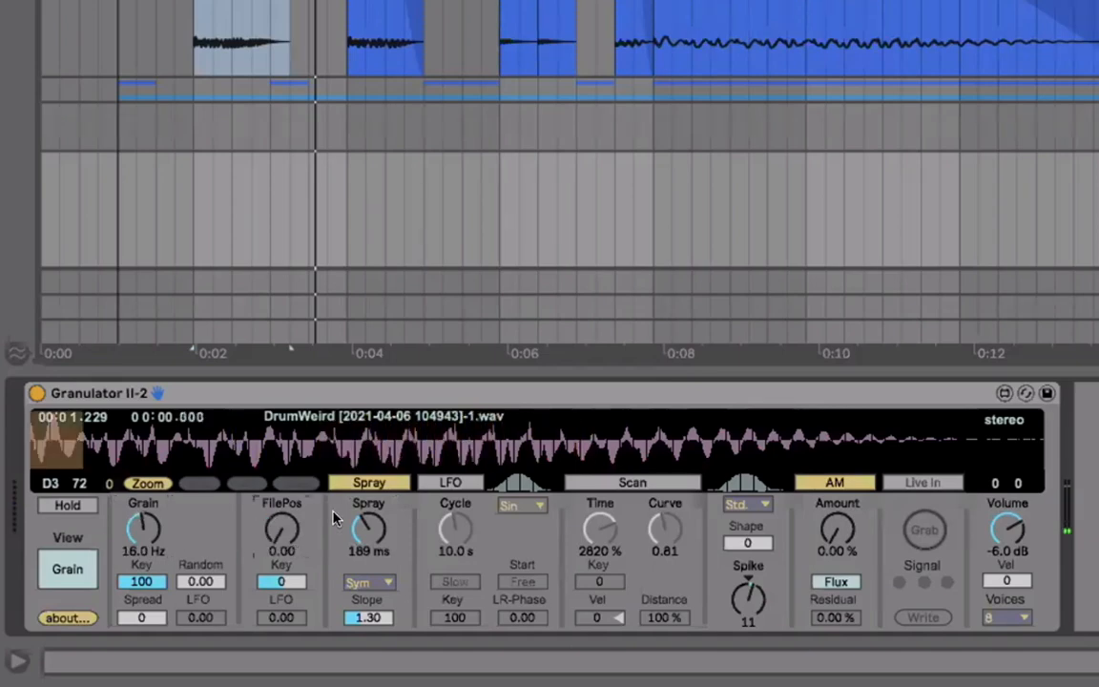
Step: Audition Scan with its Time raised from 100 % to about 1549 % and Spray lowered to 0 ms, and switch Scan off
left_click(611, 485)
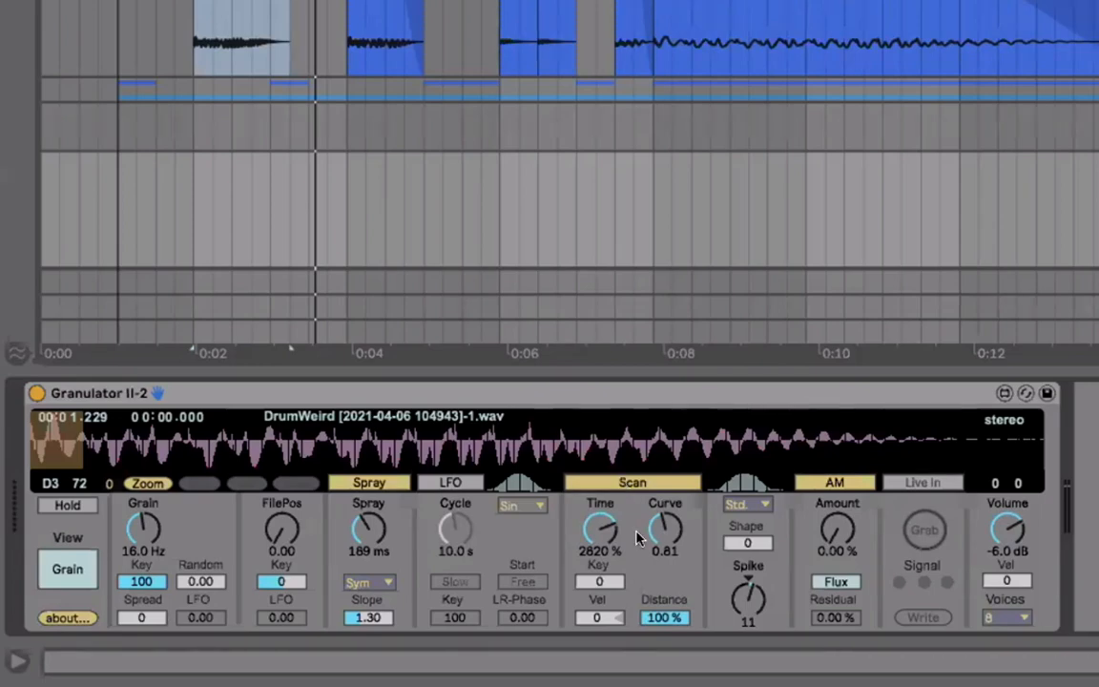
double_click(606, 523)
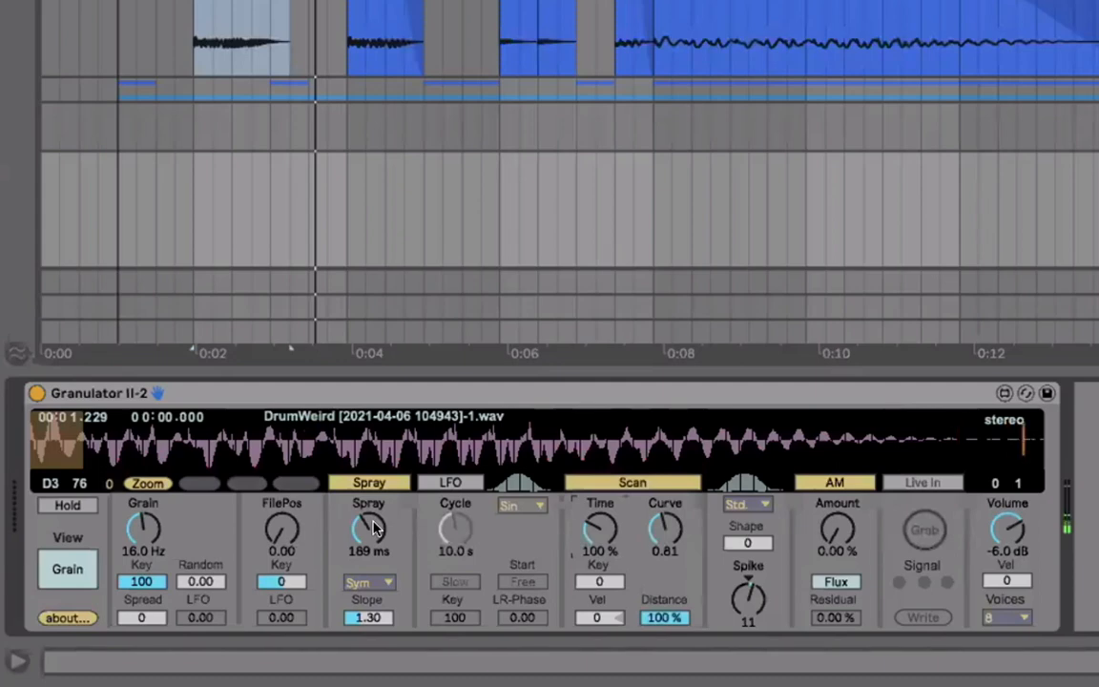
left_click_drag(587, 528, 587, 473)
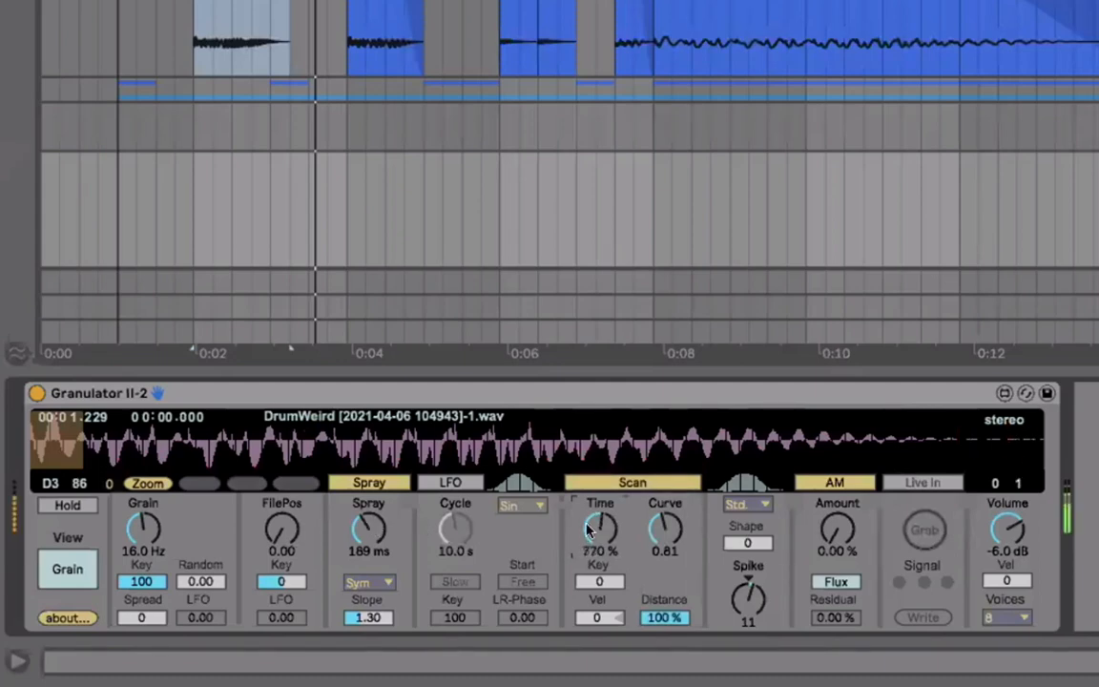
left_click_drag(597, 532, 597, 511)
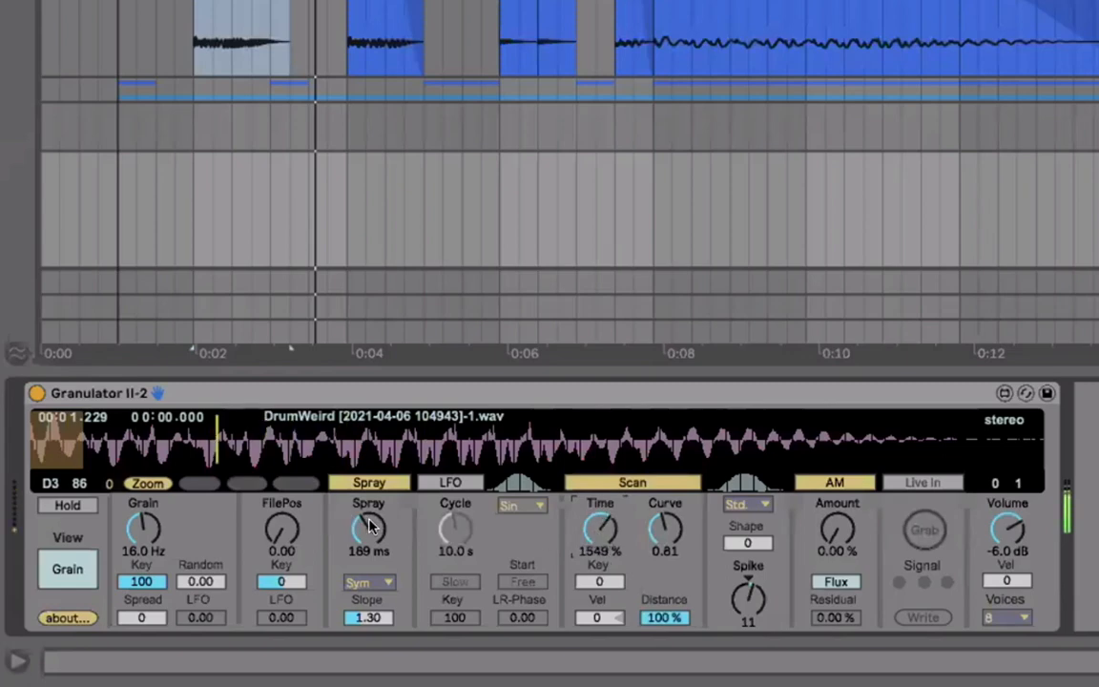
left_click_drag(368, 525, 369, 582)
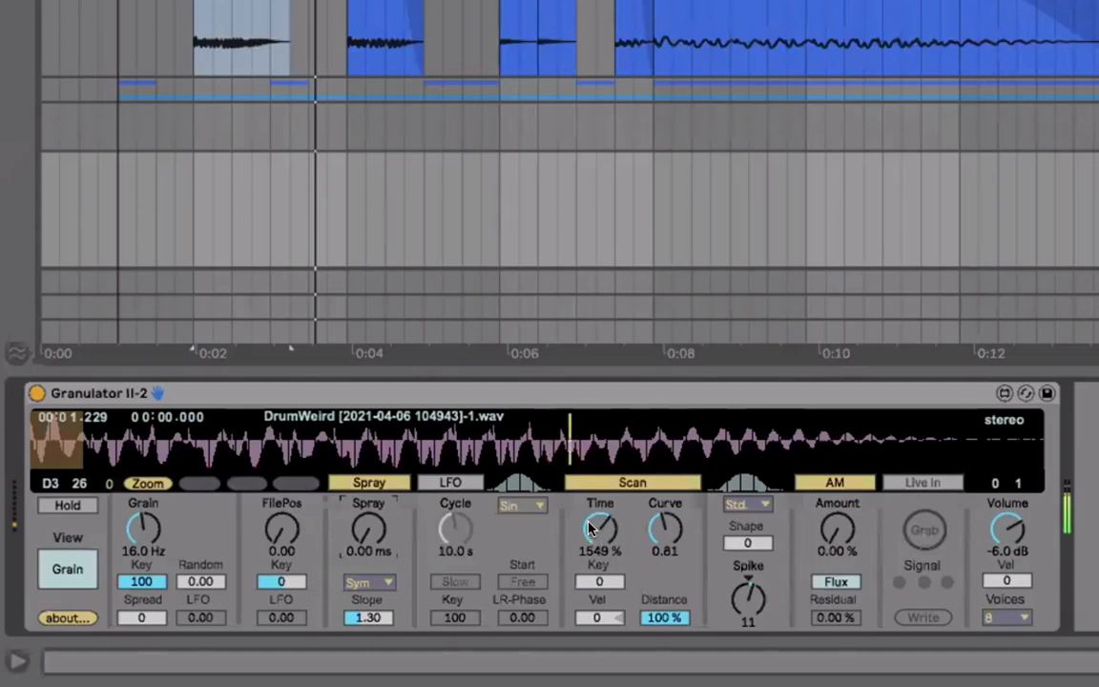
left_click(616, 480)
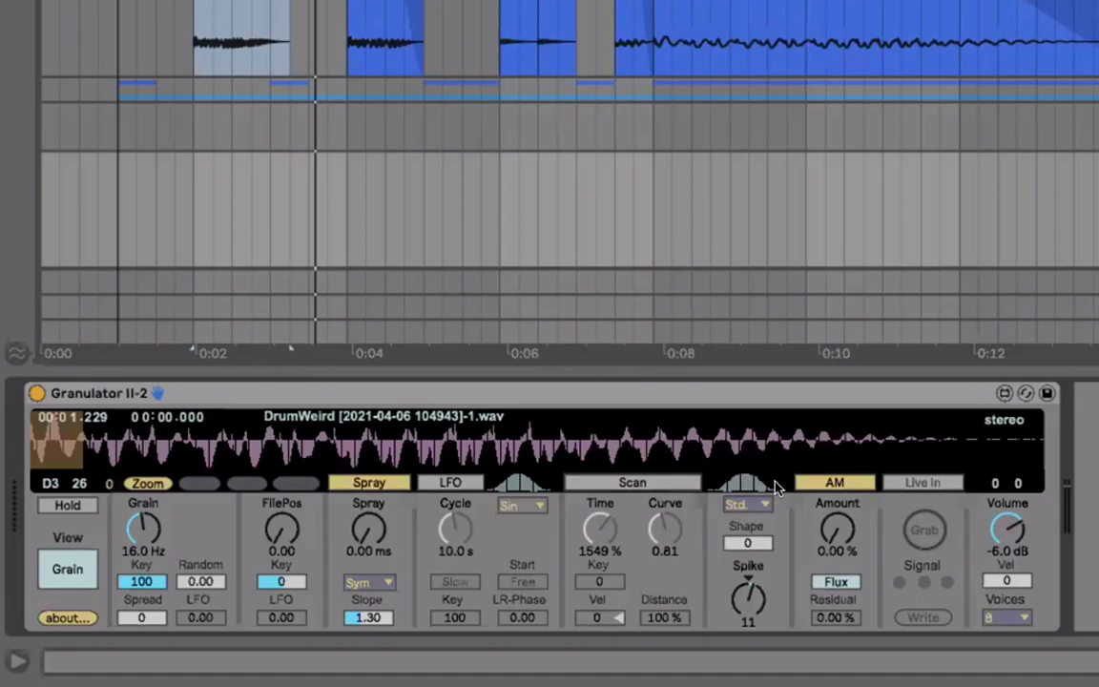
Step: Raise the grain window's Shape to 100
left_click(751, 544)
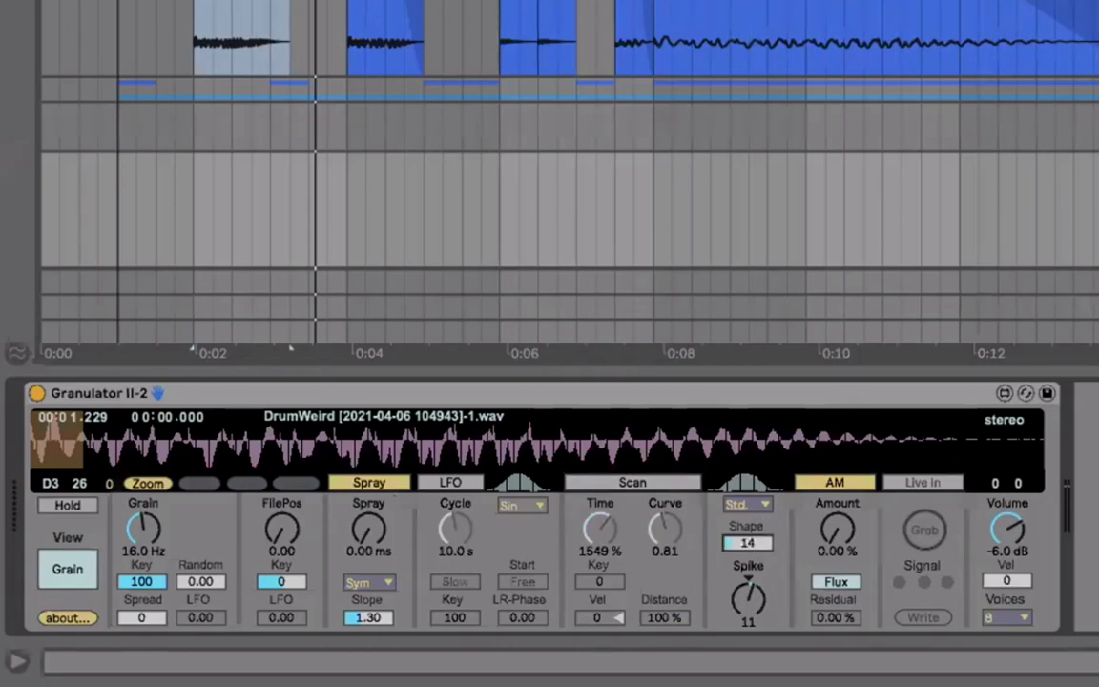
left_click_drag(750, 544, 751, 461)
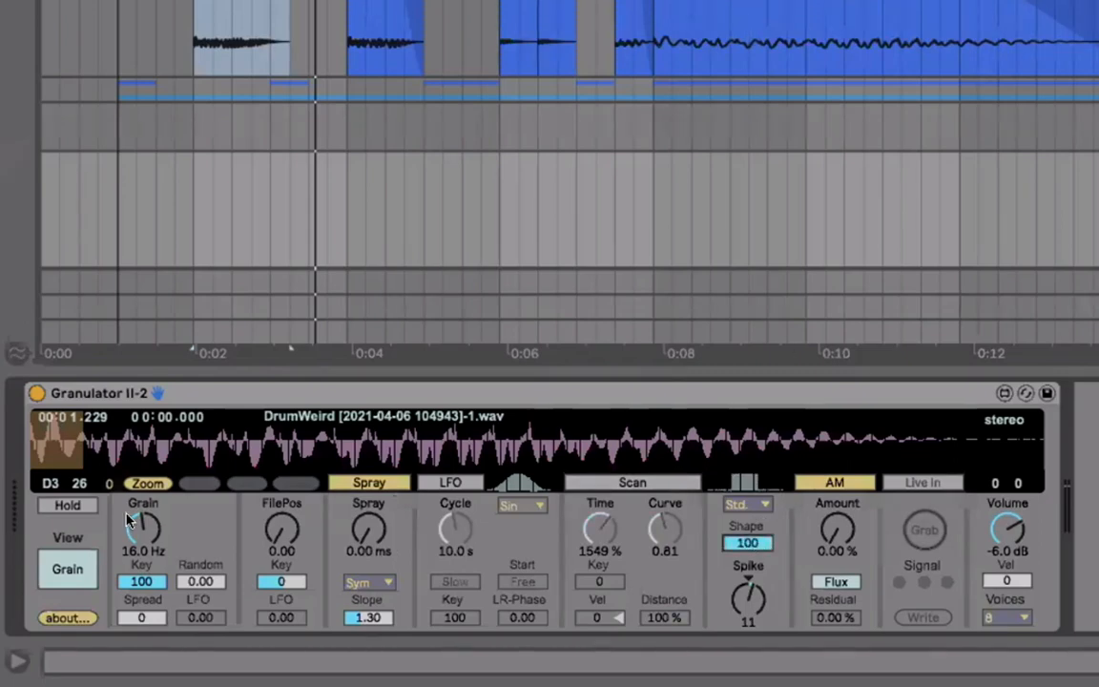
Step: Move the file position to about 37.80, raise Spray to about 364 ms and adjust the Grain frequency to about 25.3 Hz
left_click_drag(131, 520, 131, 502)
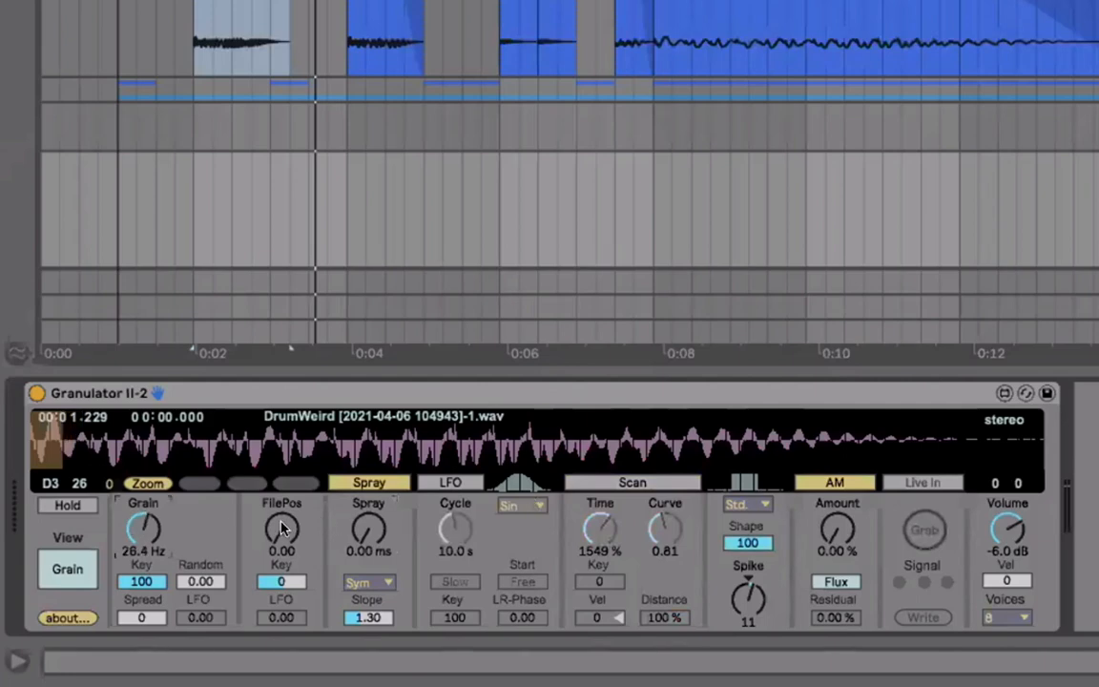
left_click_drag(282, 530, 283, 501)
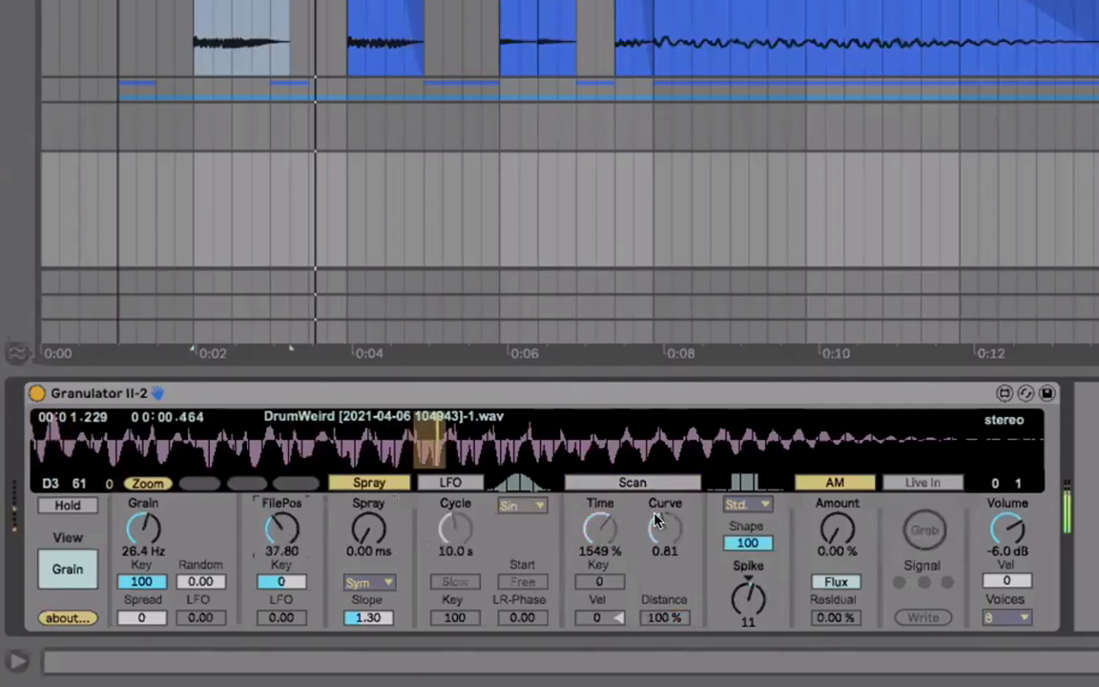
left_click_drag(140, 536, 140, 554)
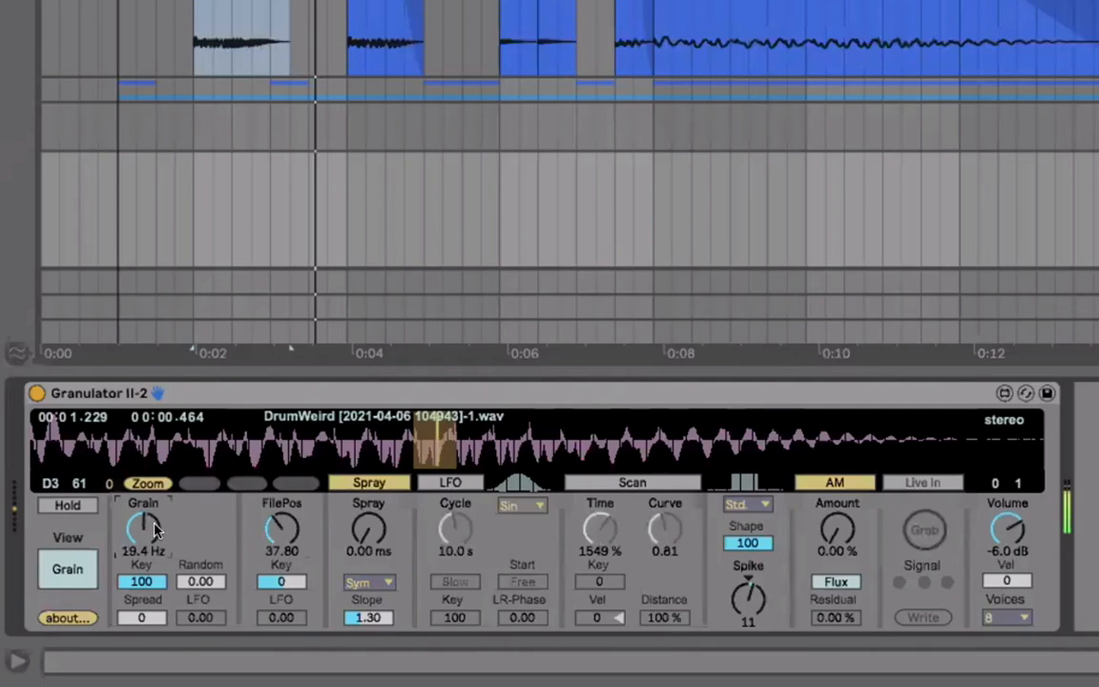
left_click_drag(369, 529, 368, 497)
left_click_drag(146, 540, 146, 518)
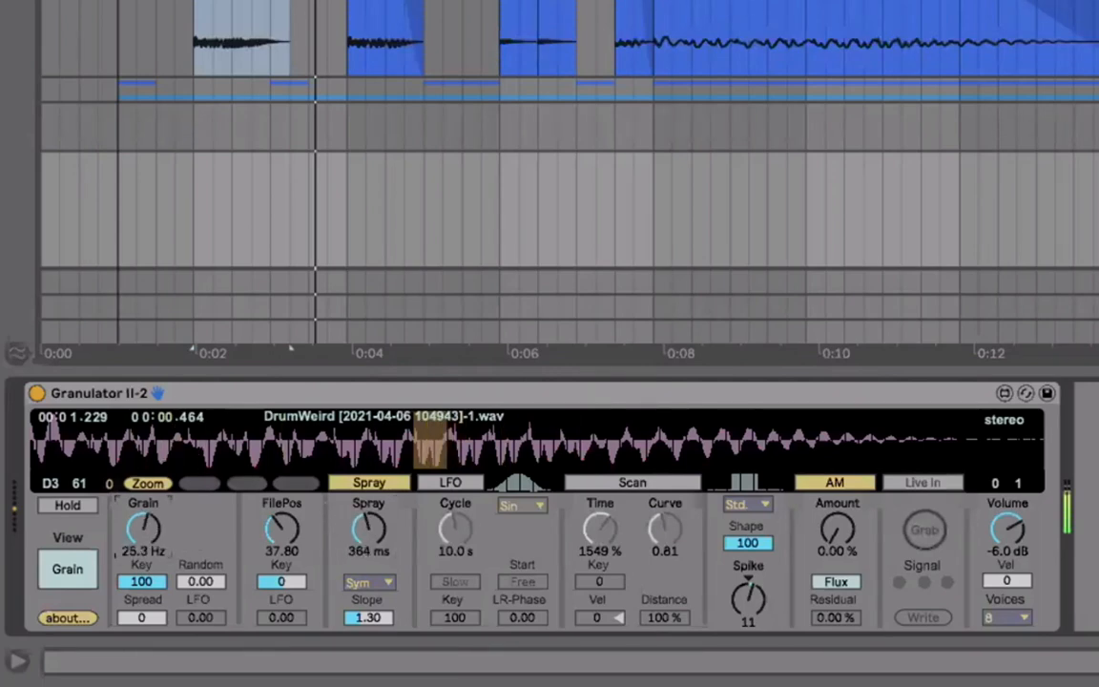
Step: Try higher and lower Spike values on the grain window, and reset Spike to 0
left_click_drag(748, 596, 748, 554)
left_click_drag(748, 599, 748, 633)
left_click(745, 598)
key("Delete")
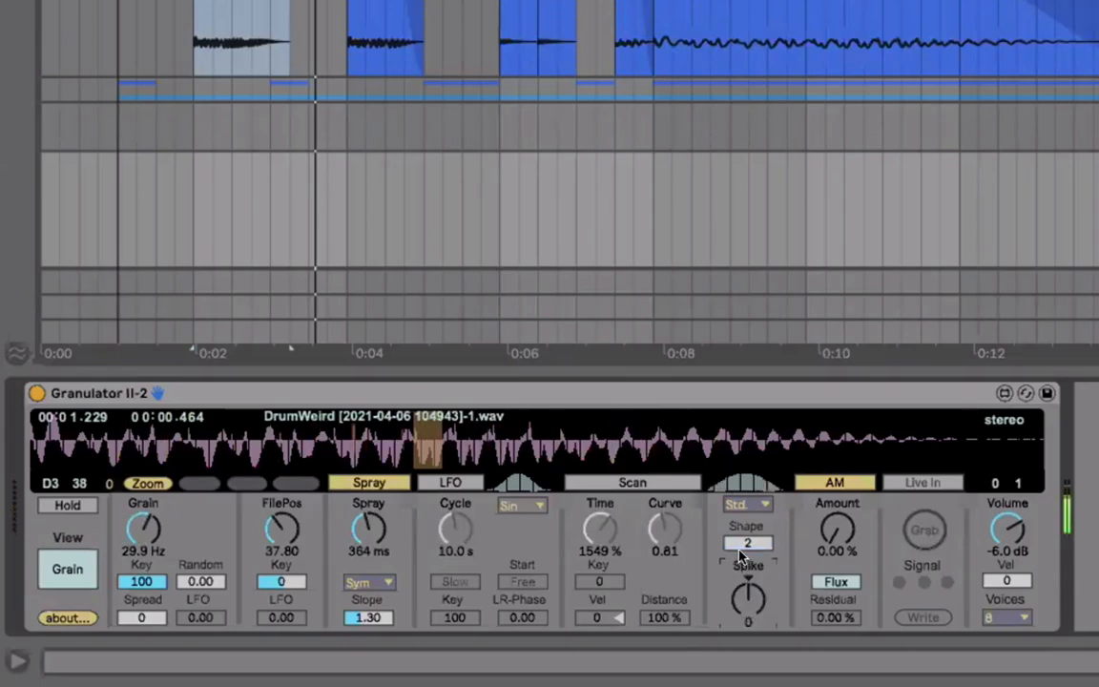
Step: Try the Fall and Rise grain window types, and return to the Std. window
left_click(763, 508)
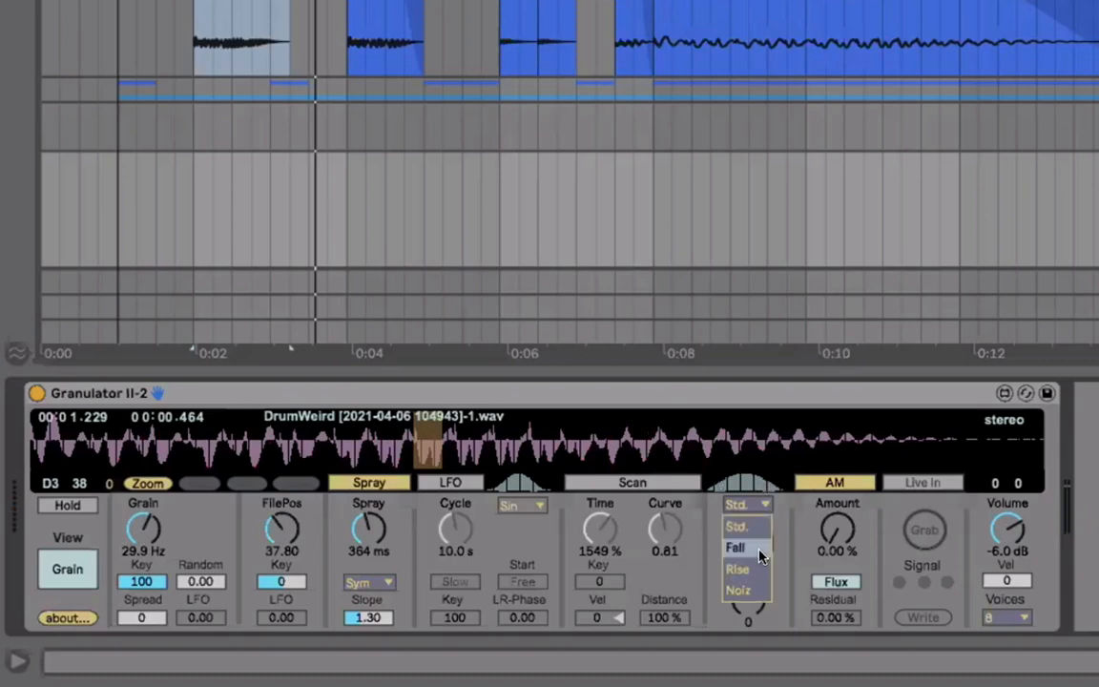
left_click(761, 556)
left_click(753, 506)
left_click(743, 567)
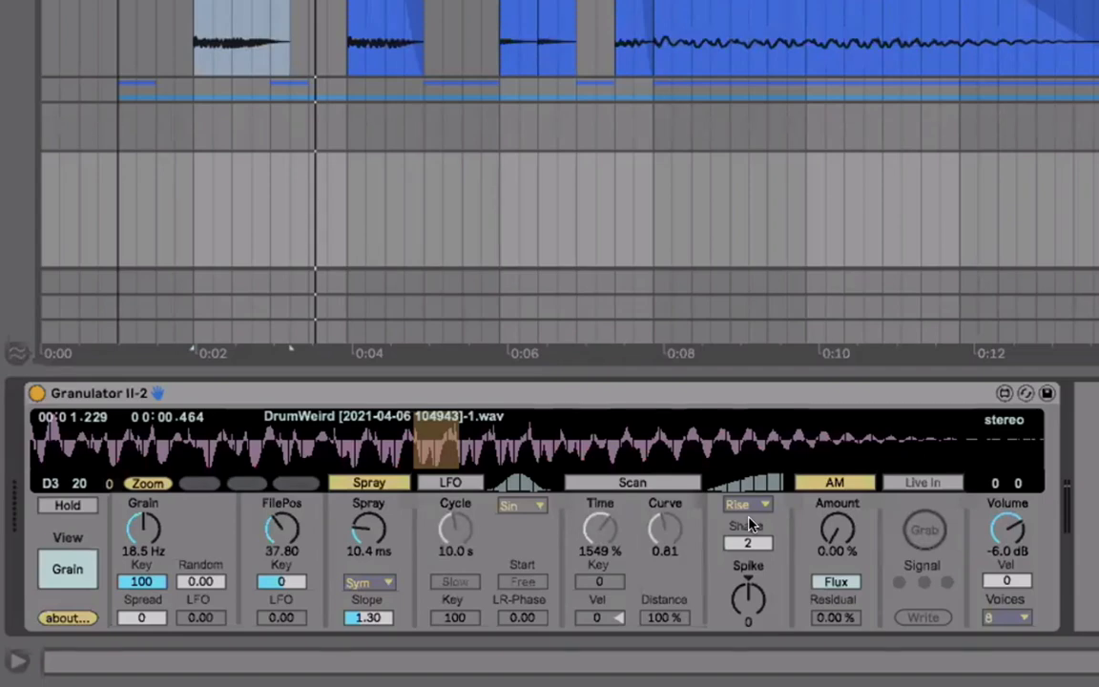
left_click(768, 505)
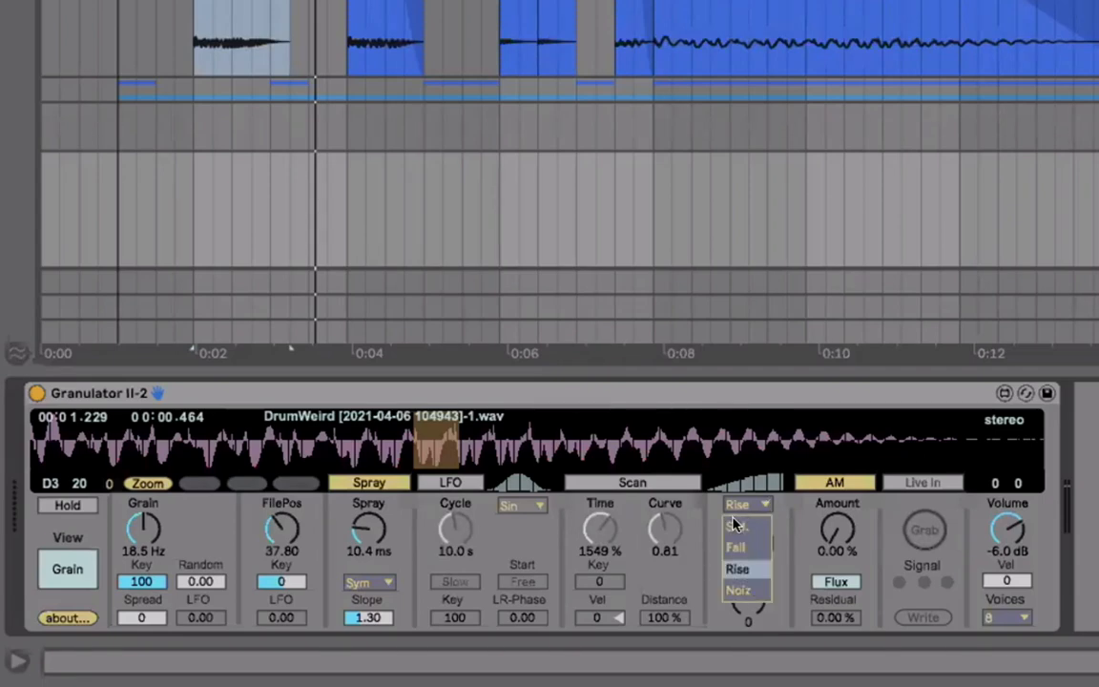
left_click(754, 525)
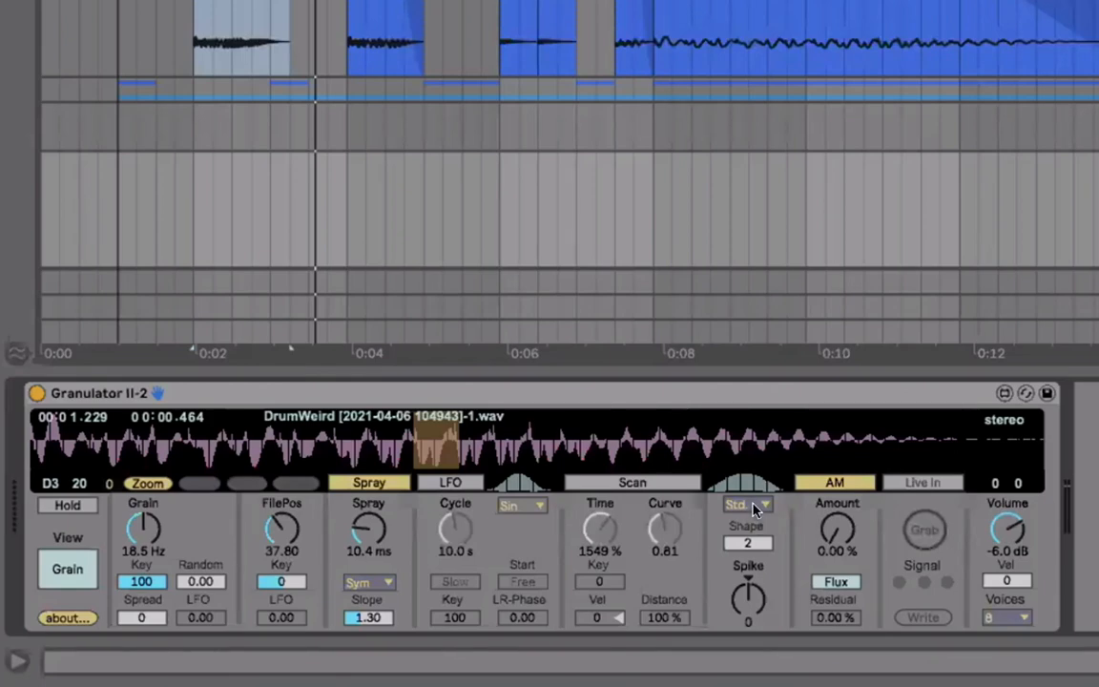
Step: Enable the Granulator's LFO, and set its amount to about 16.76 on the file position and 8.49 on the grain
left_click(432, 480)
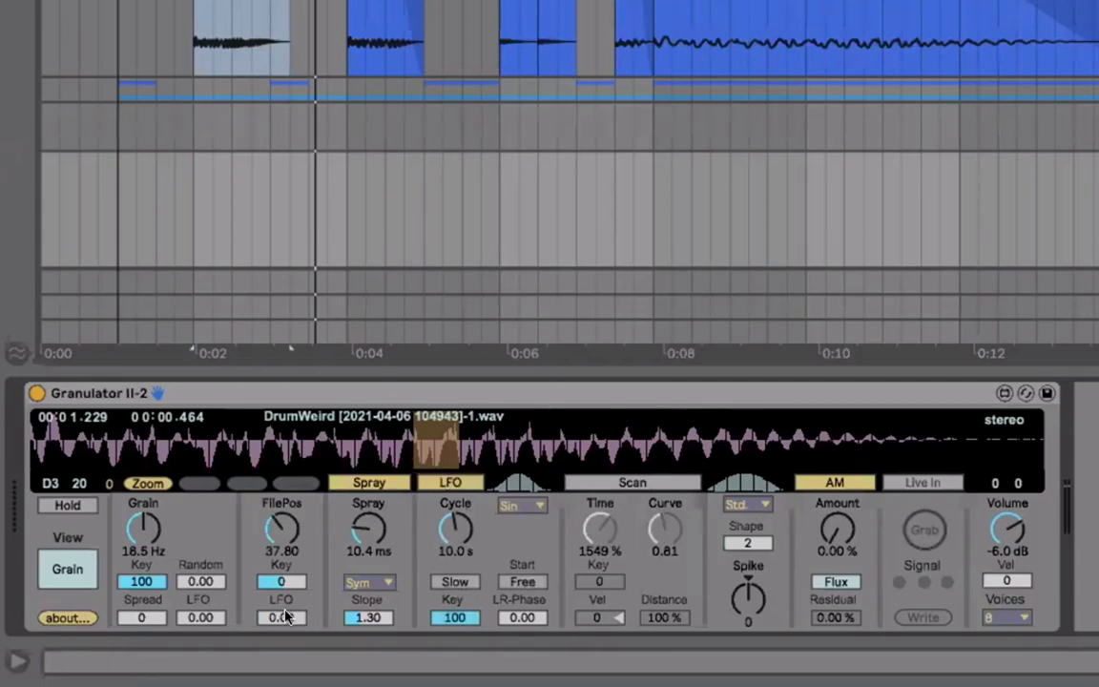
mouse_move(286, 618)
left_mouse_down()
mouse_move(286, 582)
mouse_move(286, 593)
left_mouse_up()
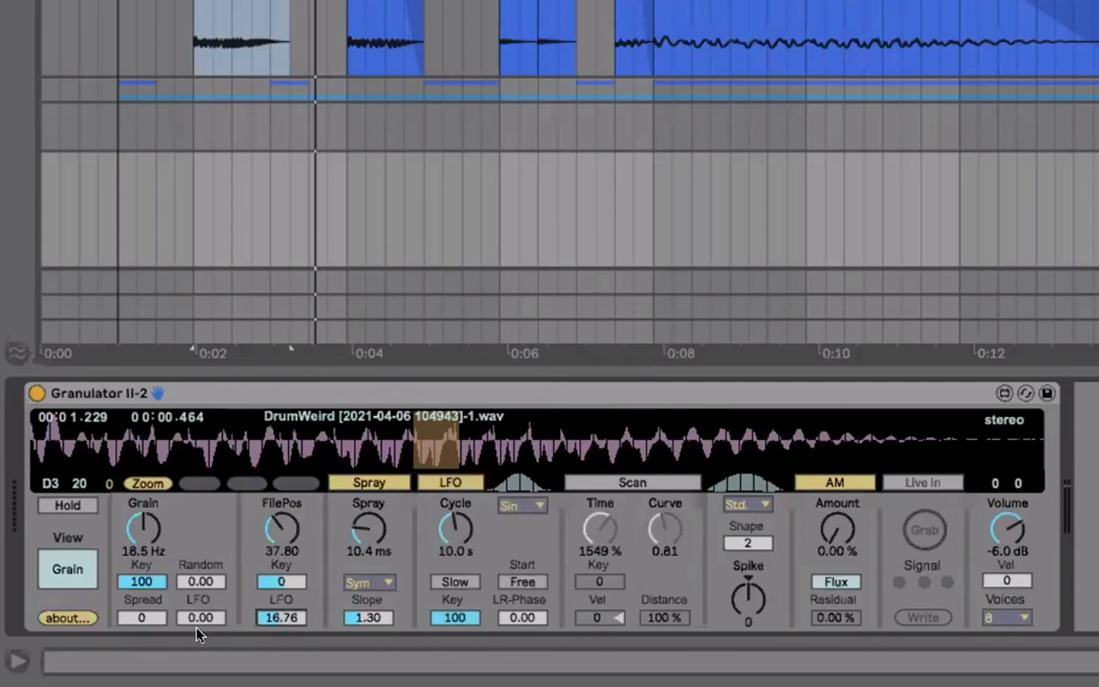
left_click_drag(200, 619, 200, 605)
left_click(67, 571)
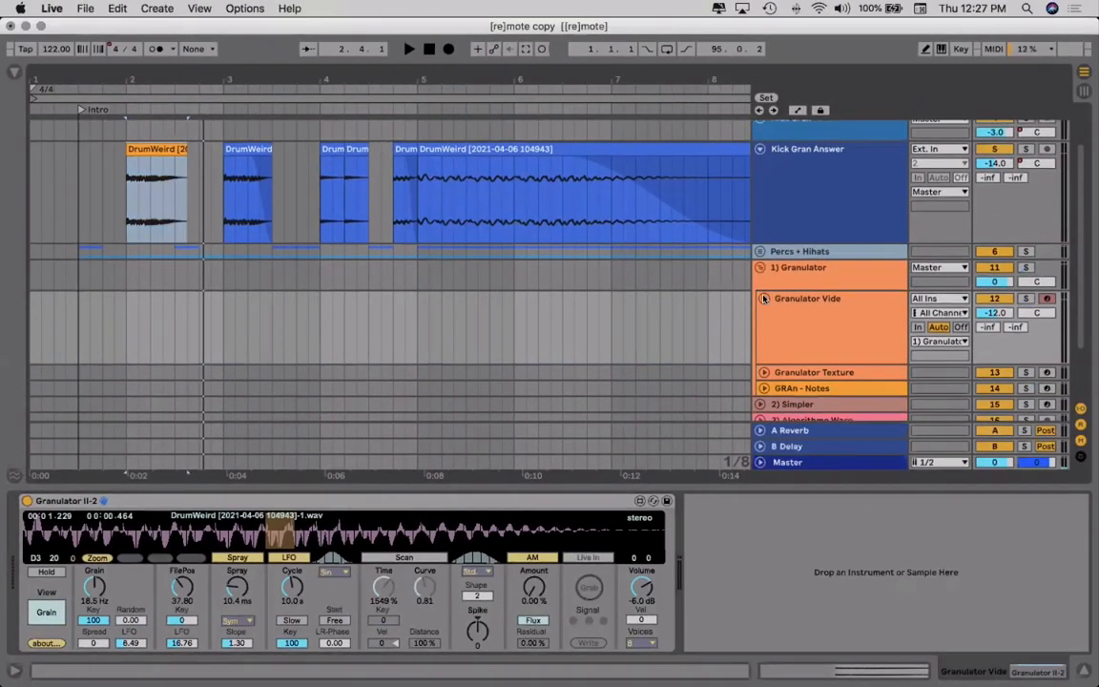
Step: Fold the Granulator Vide track and unfold the Granulator Texture track with its Granulator II-1 device
left_click(764, 299)
left_click(764, 315)
left_click(620, 314)
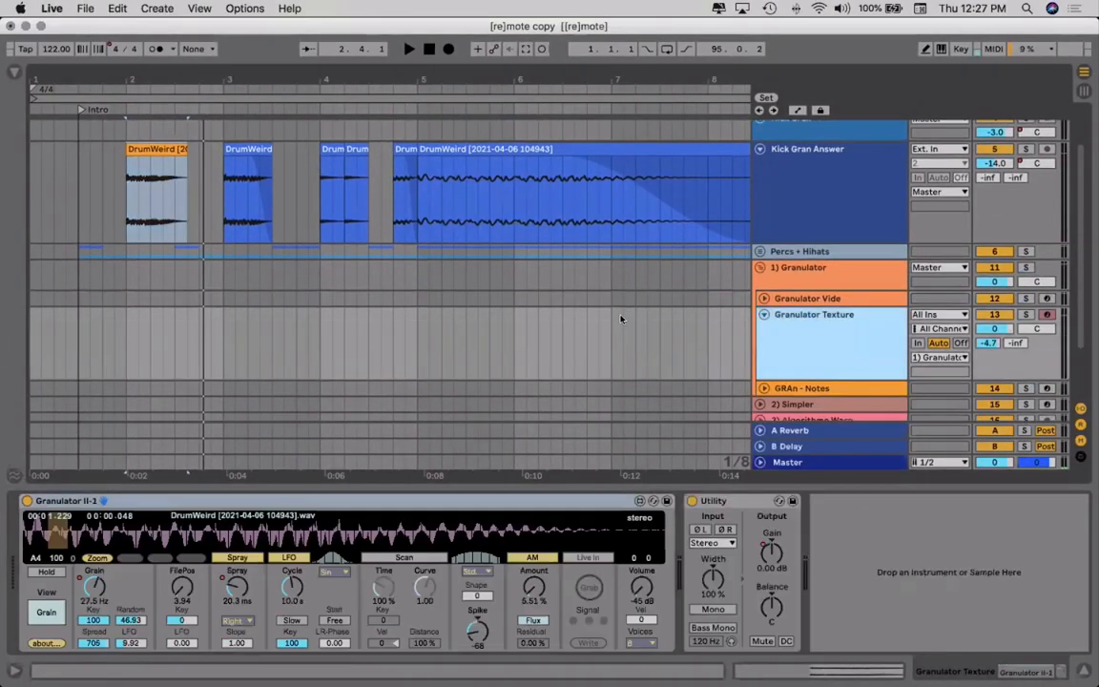
Step: Find the first Granulator Texture clip, around bar 12.4, and play the arrangement from it
scroll(620, 314, "right", 10)
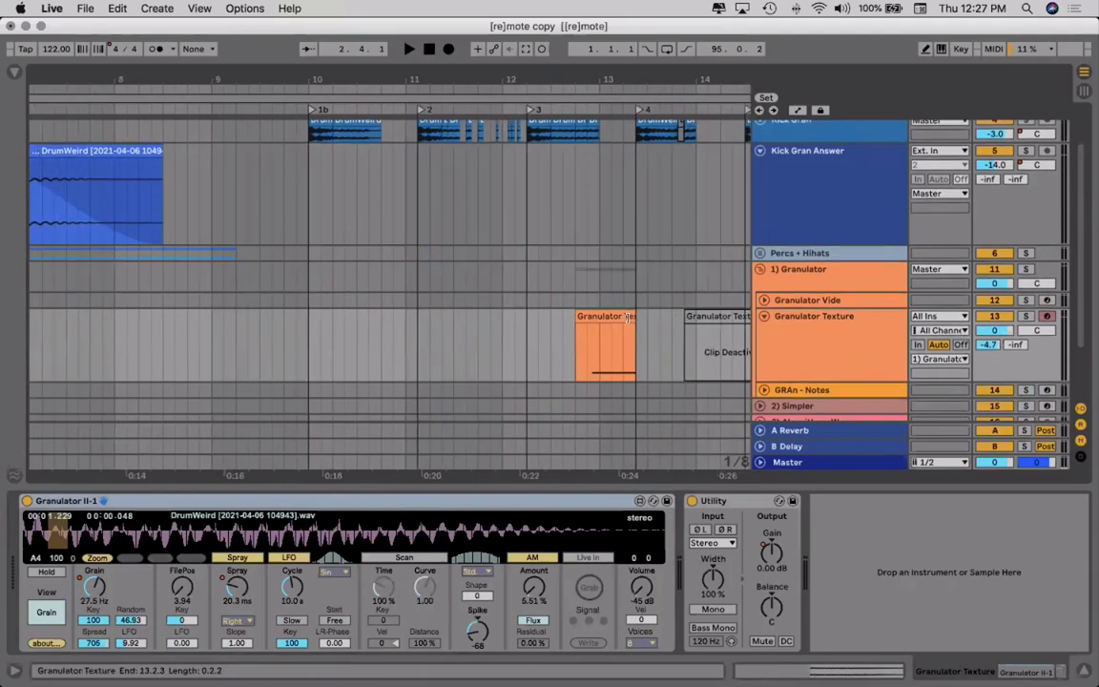
scroll(629, 318, "right", 5)
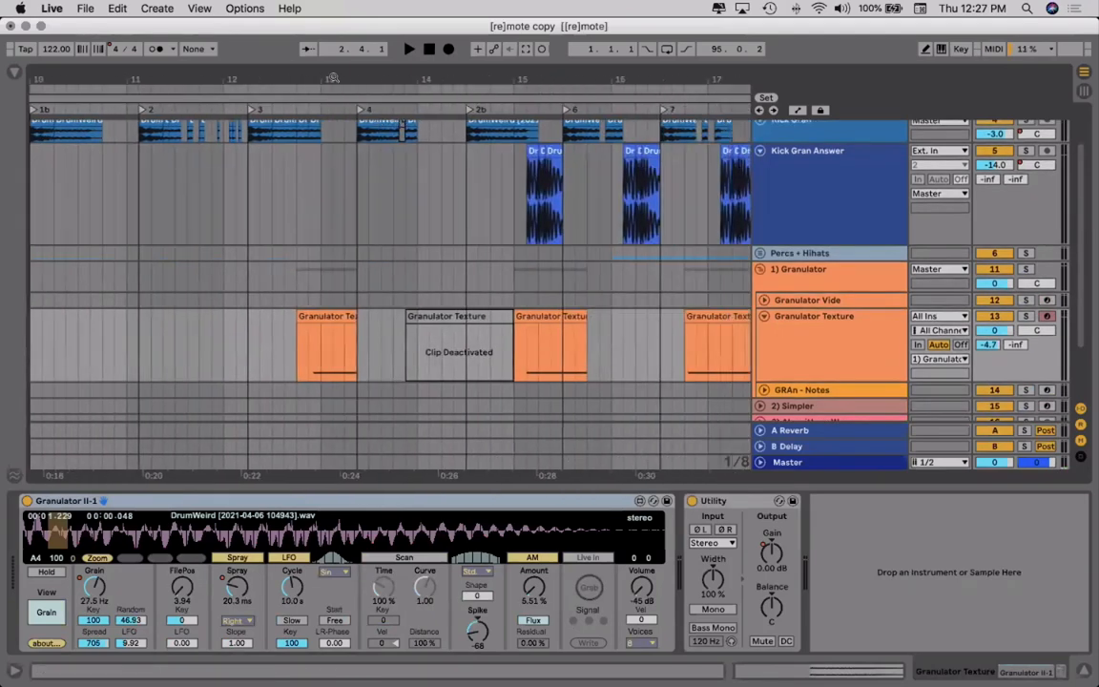
left_click_drag(334, 79, 437, 167)
left_click(355, 313)
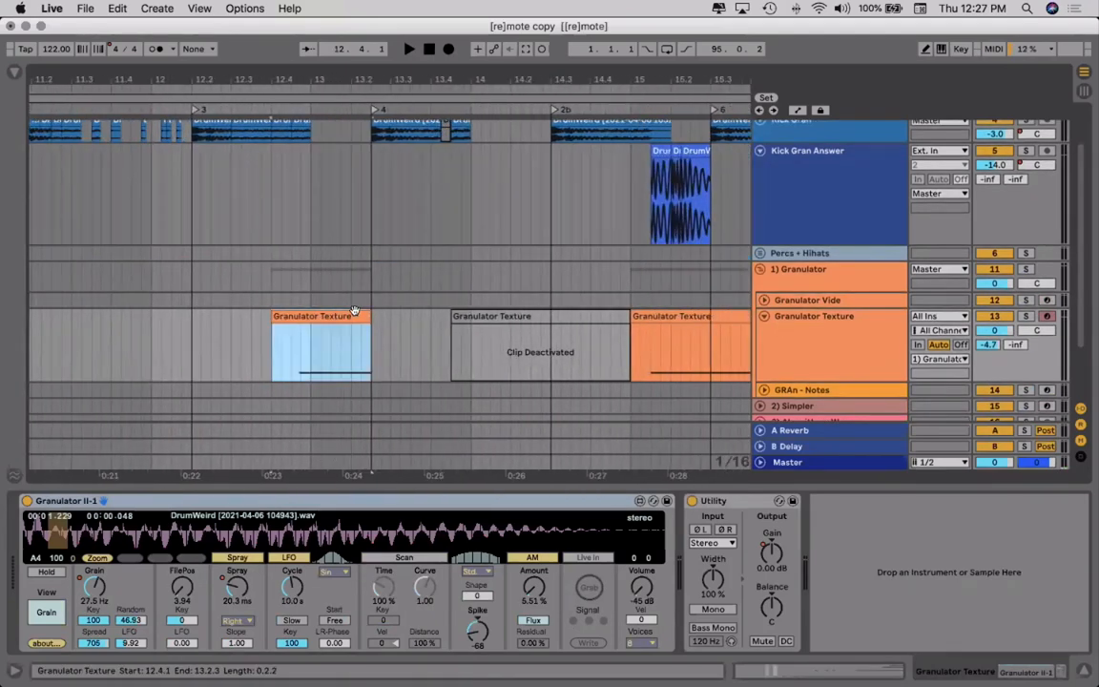
key("space")
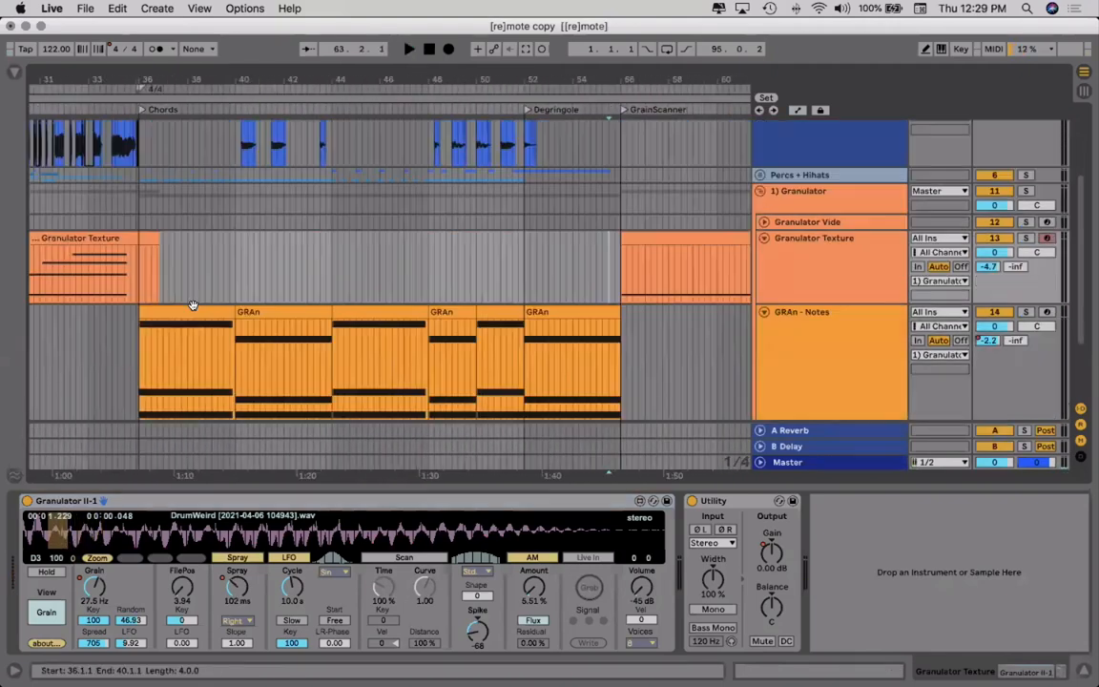
Step: Select the first clip of the GRAn - Notes track at bar 36, solo the track and show its Granulator II device
left_click(193, 307)
key("s")
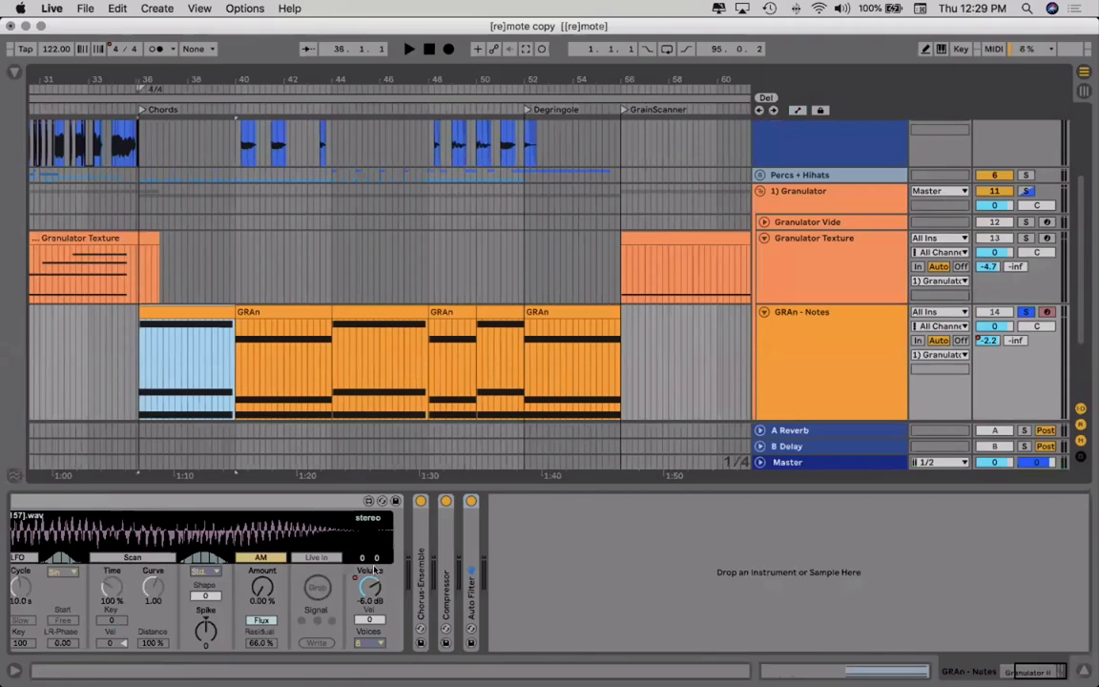
left_click(372, 568)
scroll(374, 569, "left", 1)
scroll(374, 570, "left", 5)
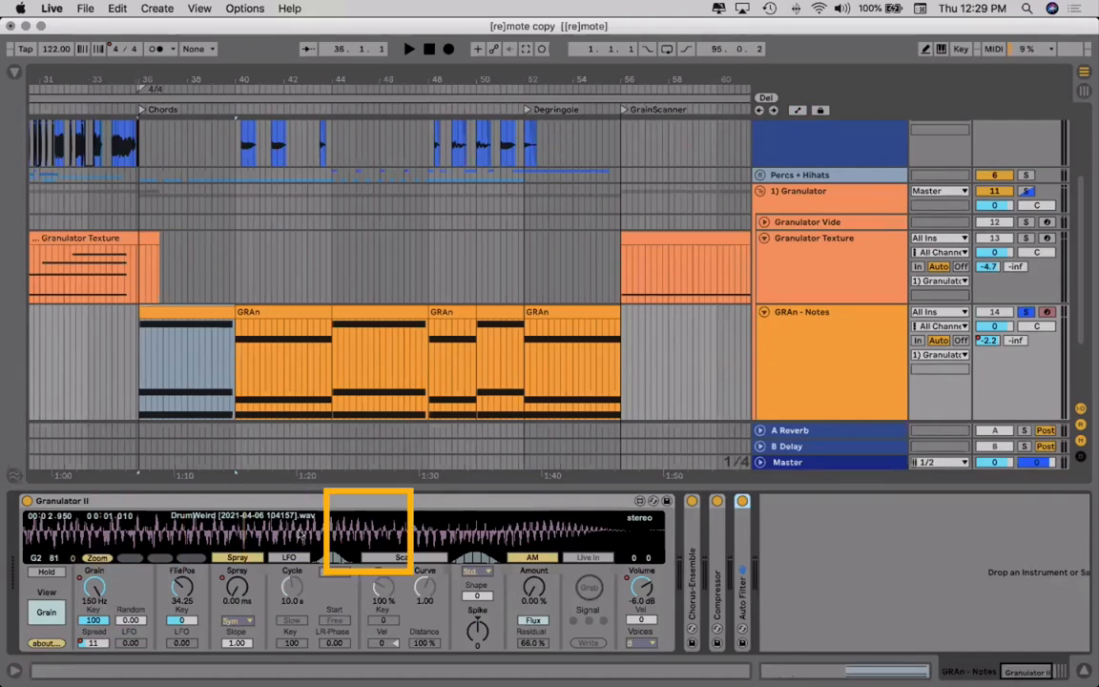
Step: Play the soloed GRAn - Notes chords from bar 36, and stop playback in the second clip
left_click(161, 305)
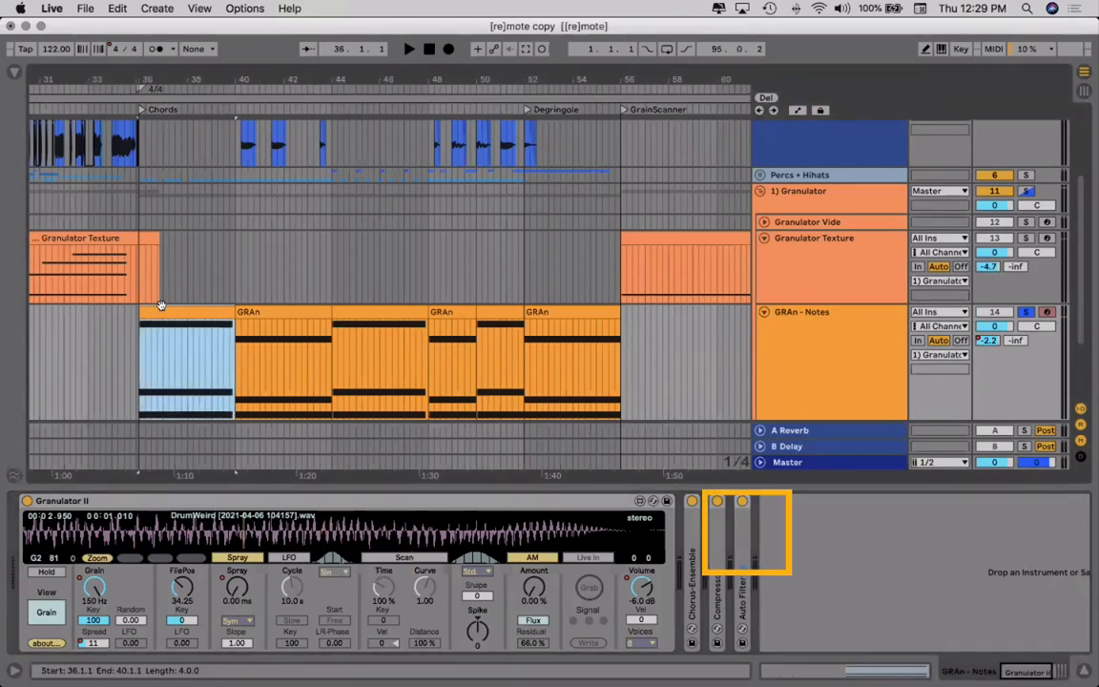
key("space")
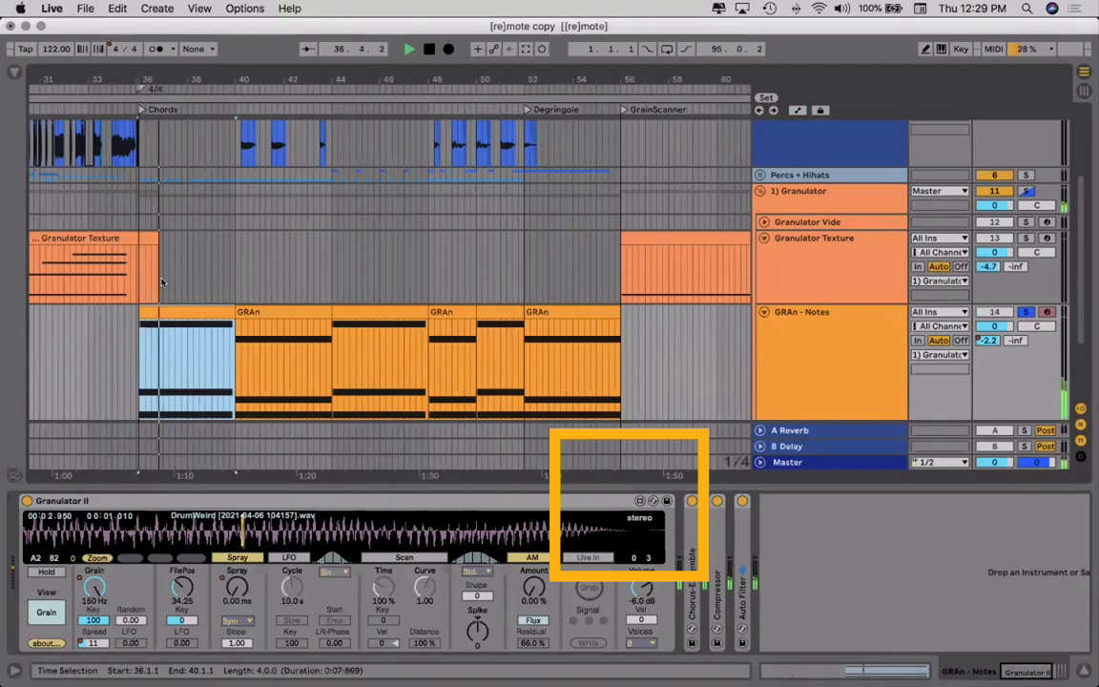
scroll(181, 283, "up", 5)
scroll(390, 294, "right", 1)
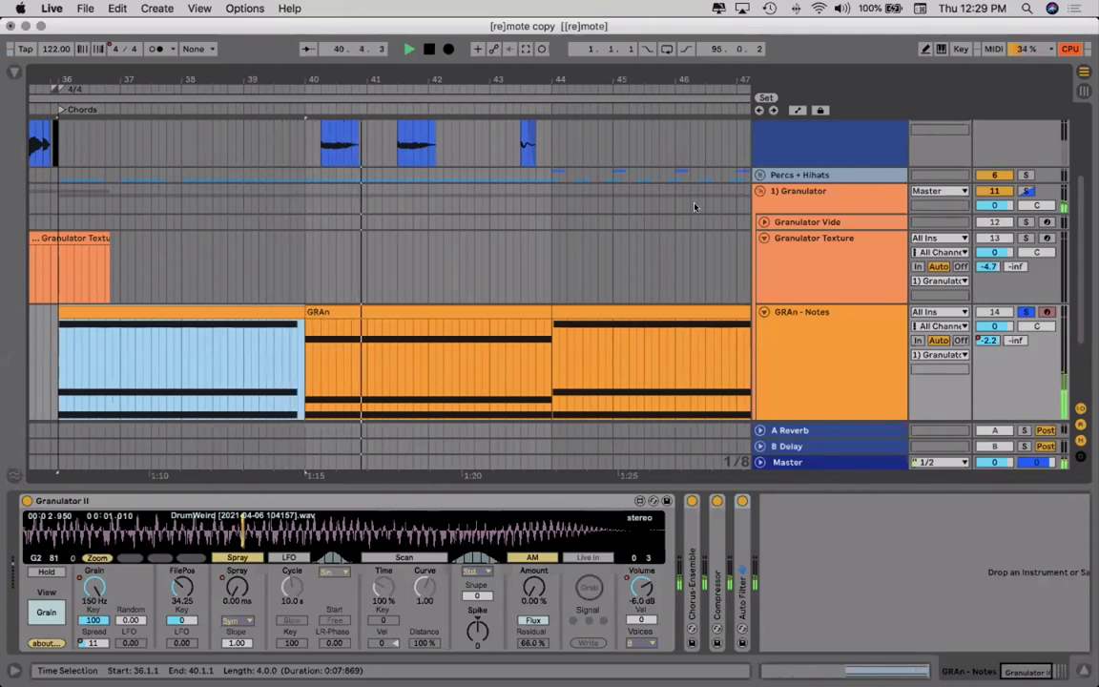
key("space")
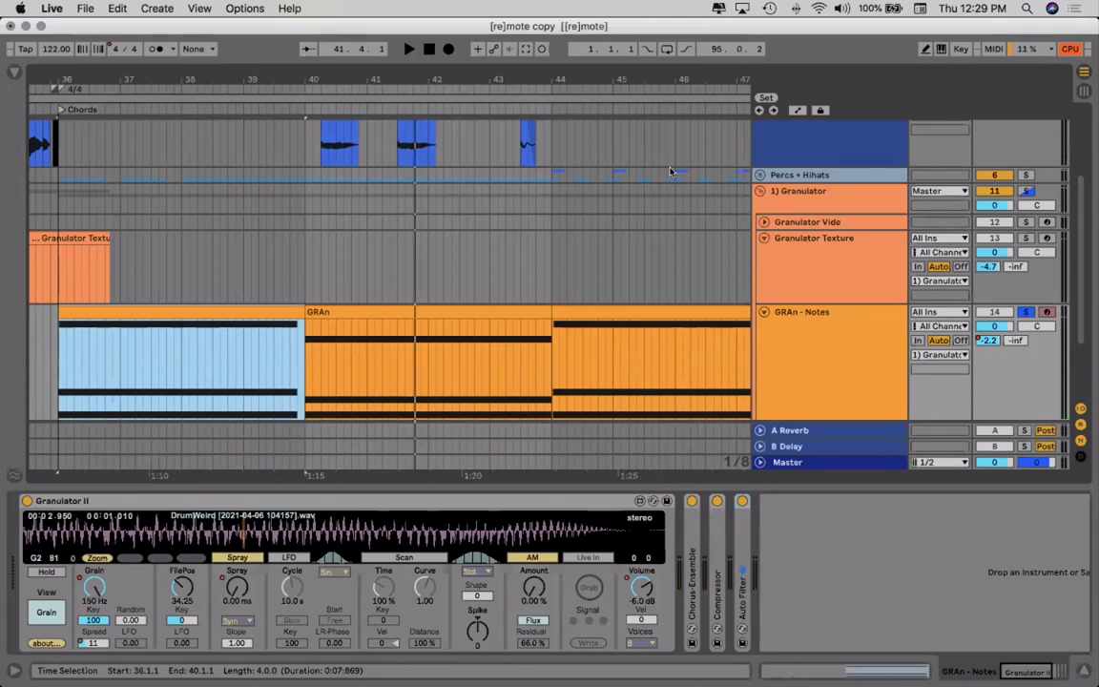
scroll(467, 291, "down", 1)
scroll(467, 291, "left", 1)
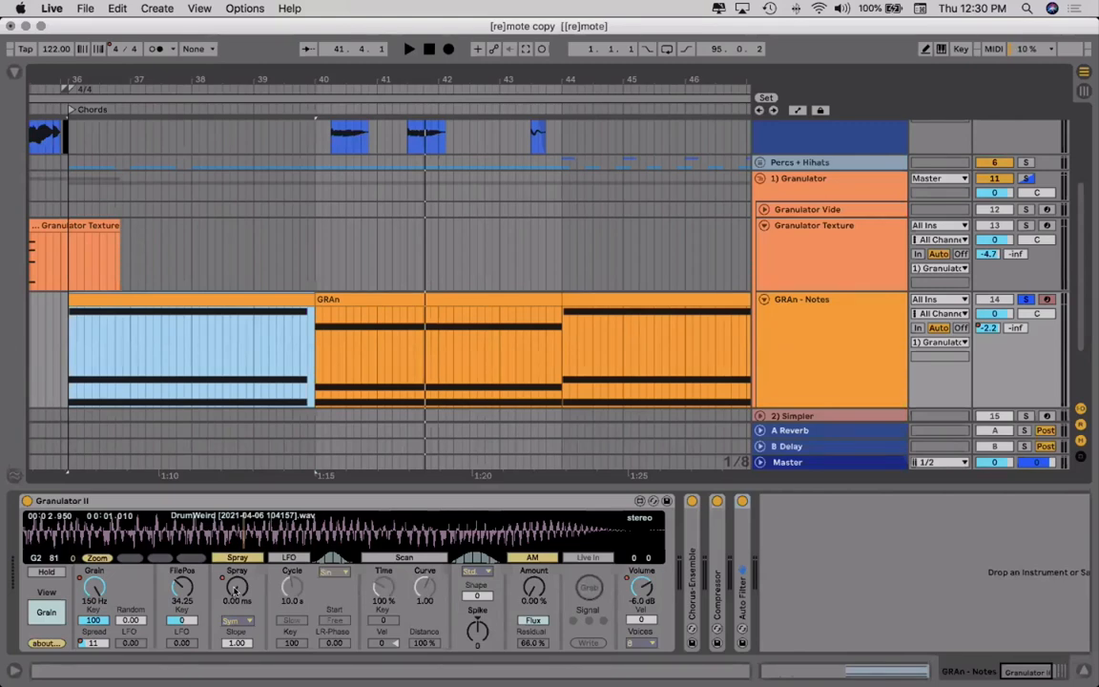
key("minus")
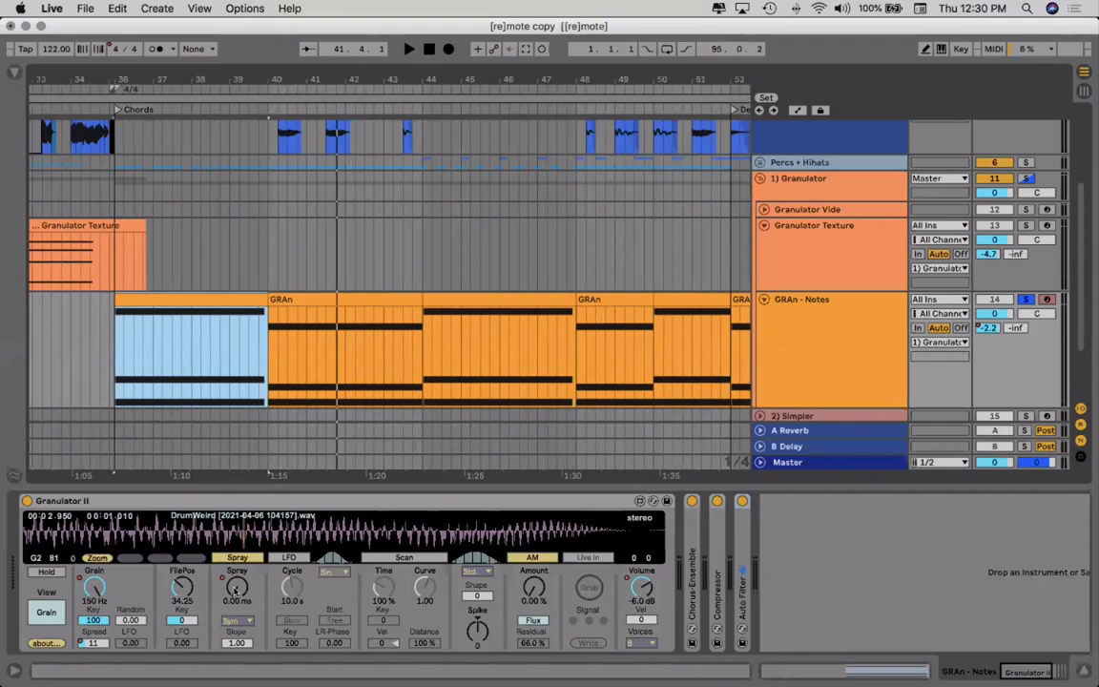
key("minus")
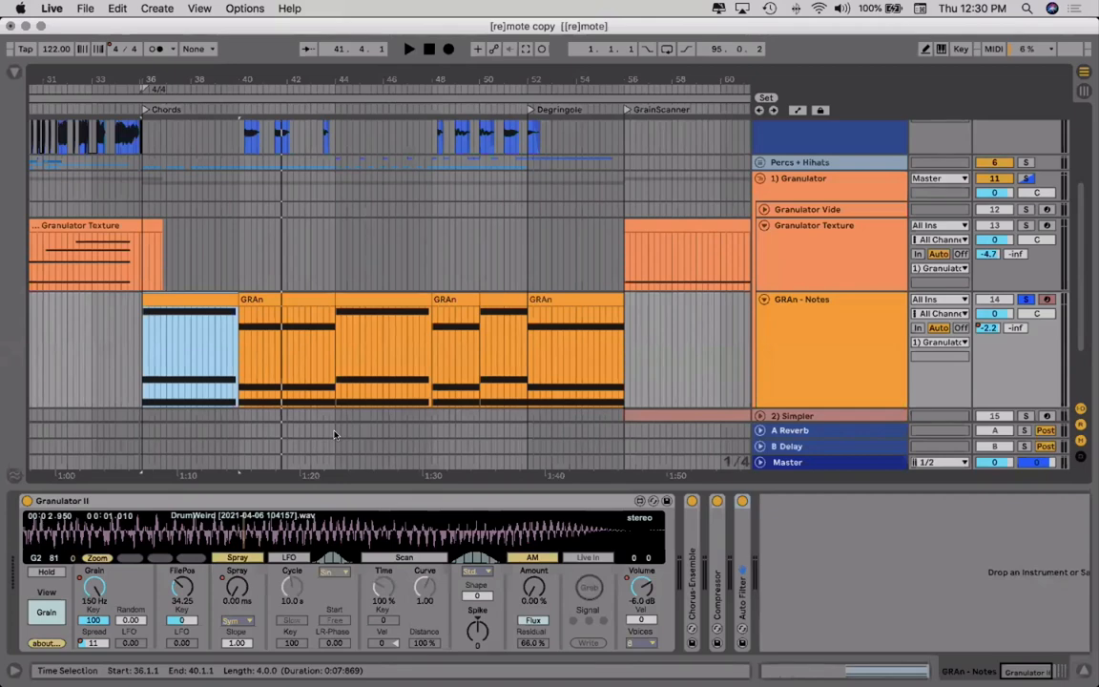
Step: Select the GRAn - Notes clip at bar 52 and show the track's Granulator II Grain automation
left_click(582, 299)
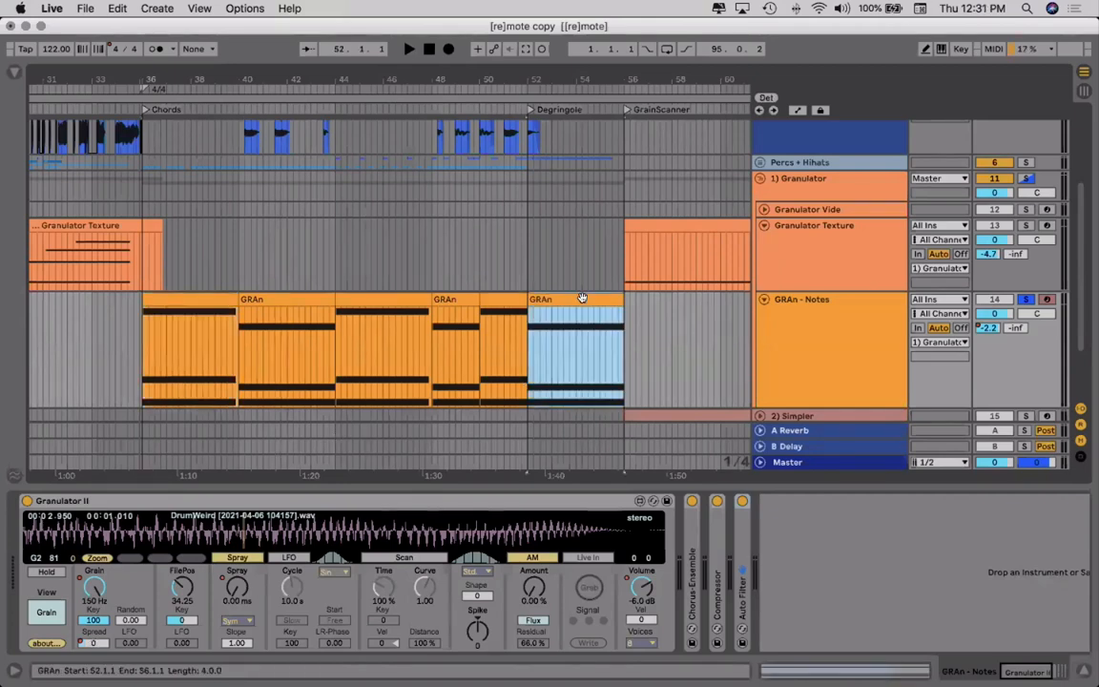
key("a")
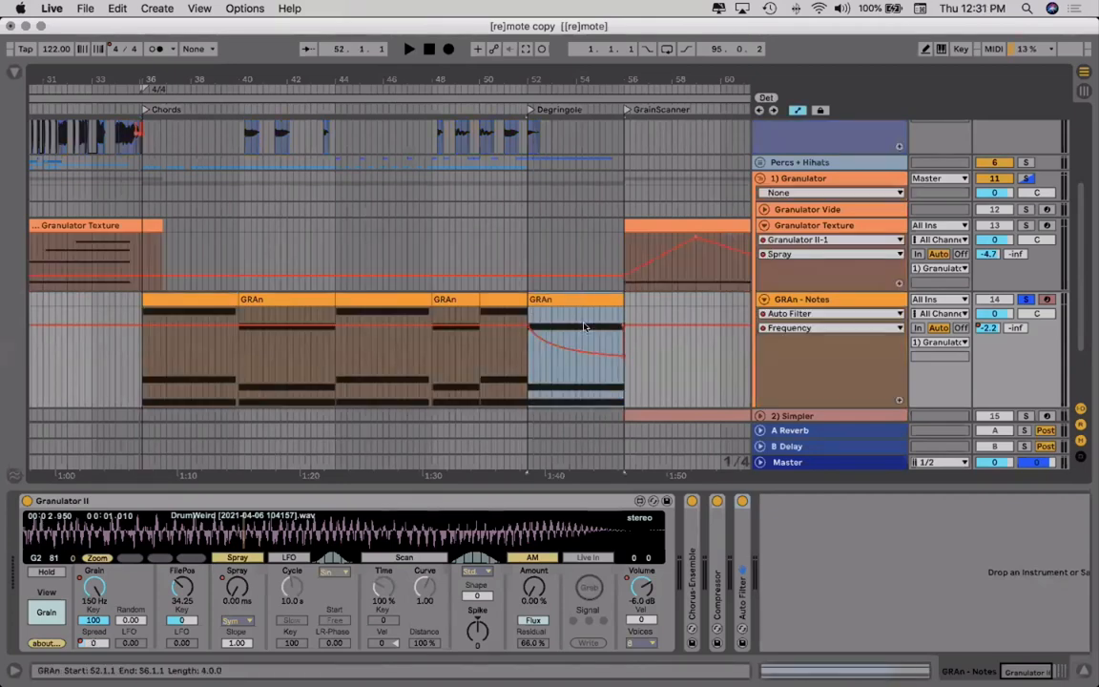
left_click(94, 587)
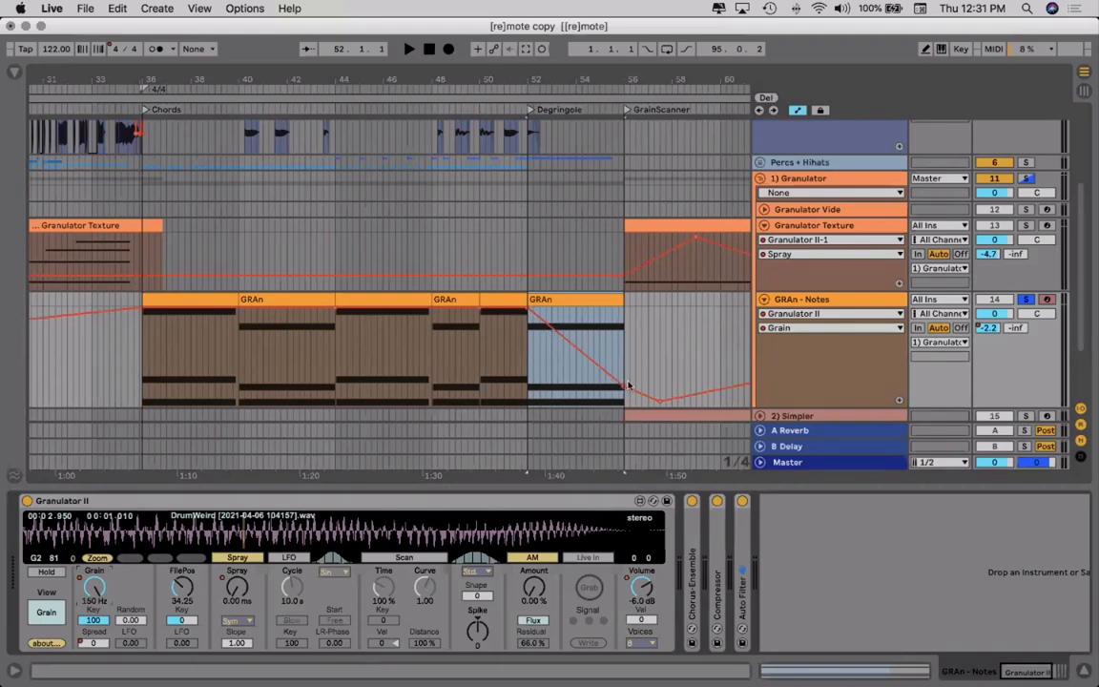
Step: Play the soloed GRAn - Notes track from 50.4.1 through the Grain automation ramp, and stop playback past bar 58
left_click(496, 338)
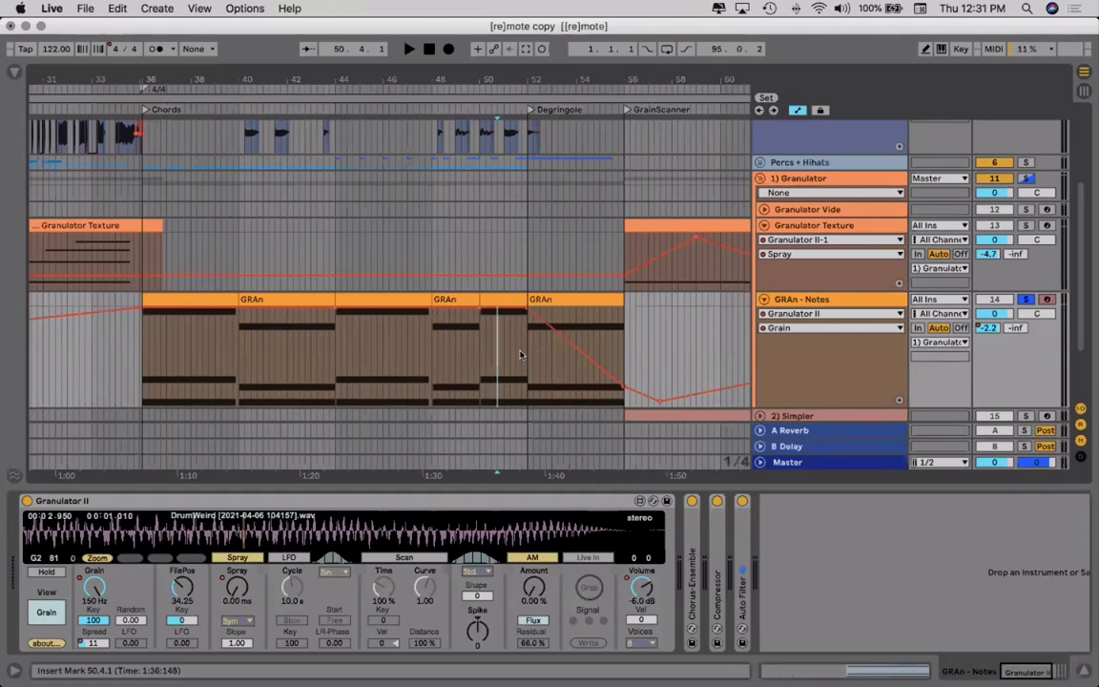
key("space")
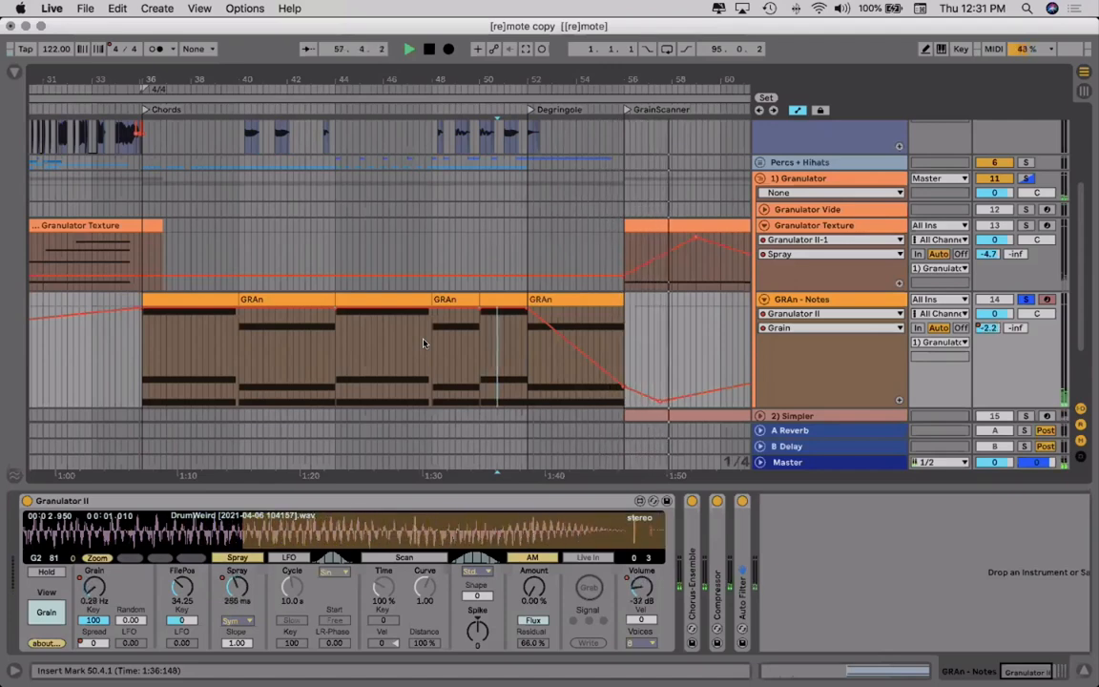
key("space")
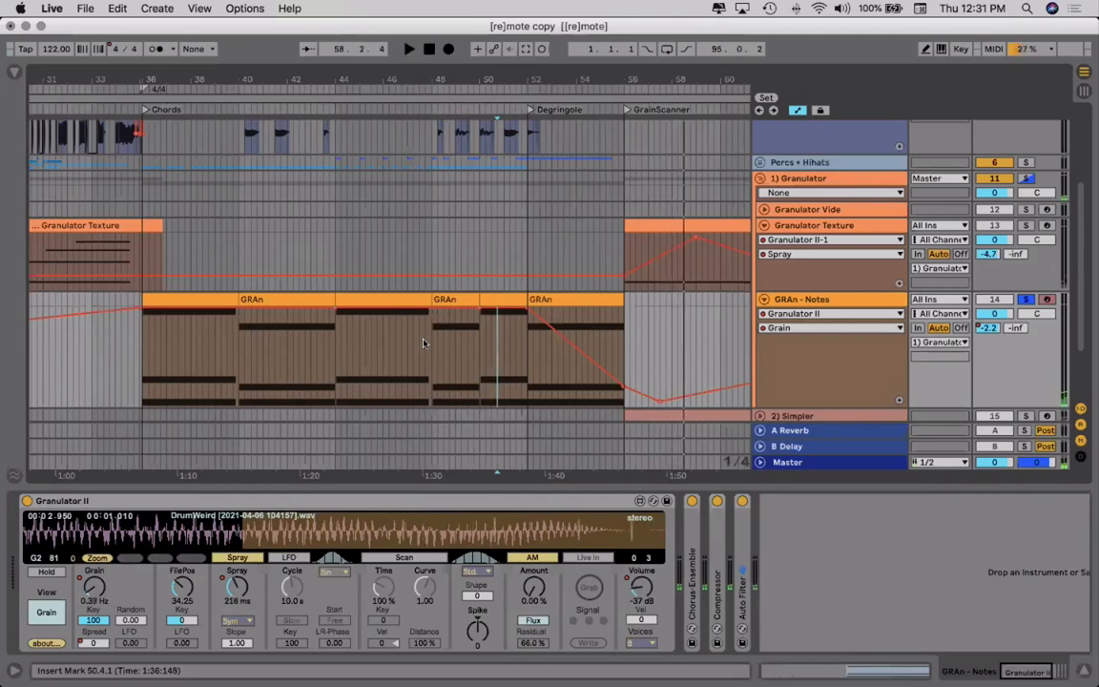
Step: Unsolo GRAn - Notes, fold the 1) Granulator group, and unfold the 2) Simpler track with automation hidden
left_click(1024, 298)
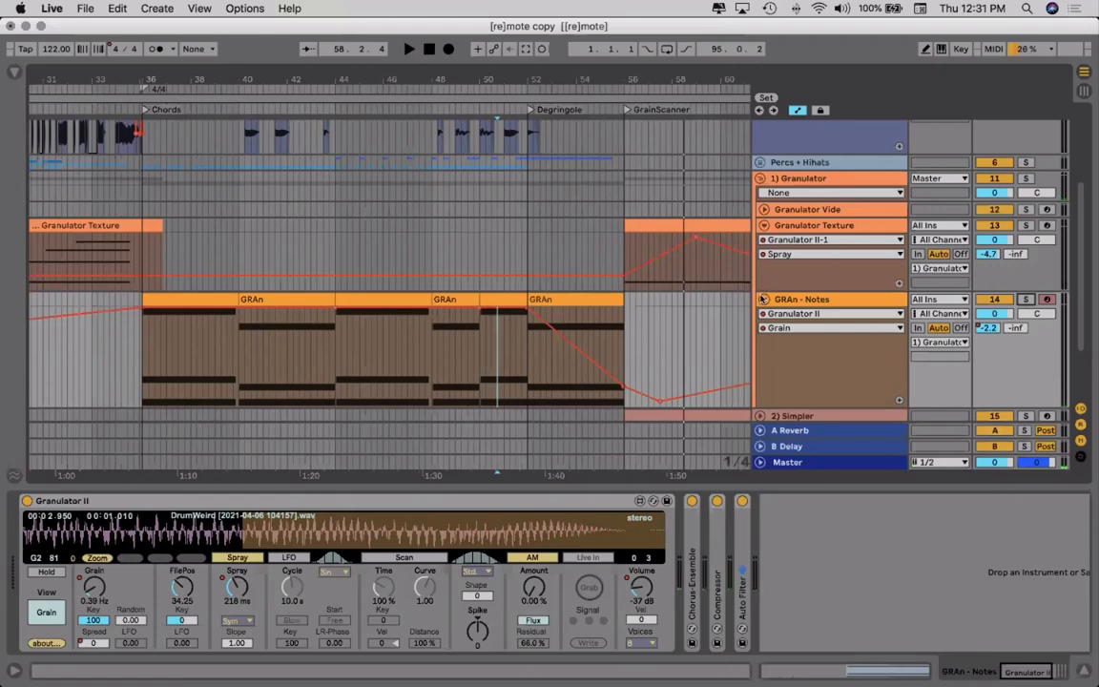
left_click(762, 299)
left_click(761, 178)
left_click(801, 194)
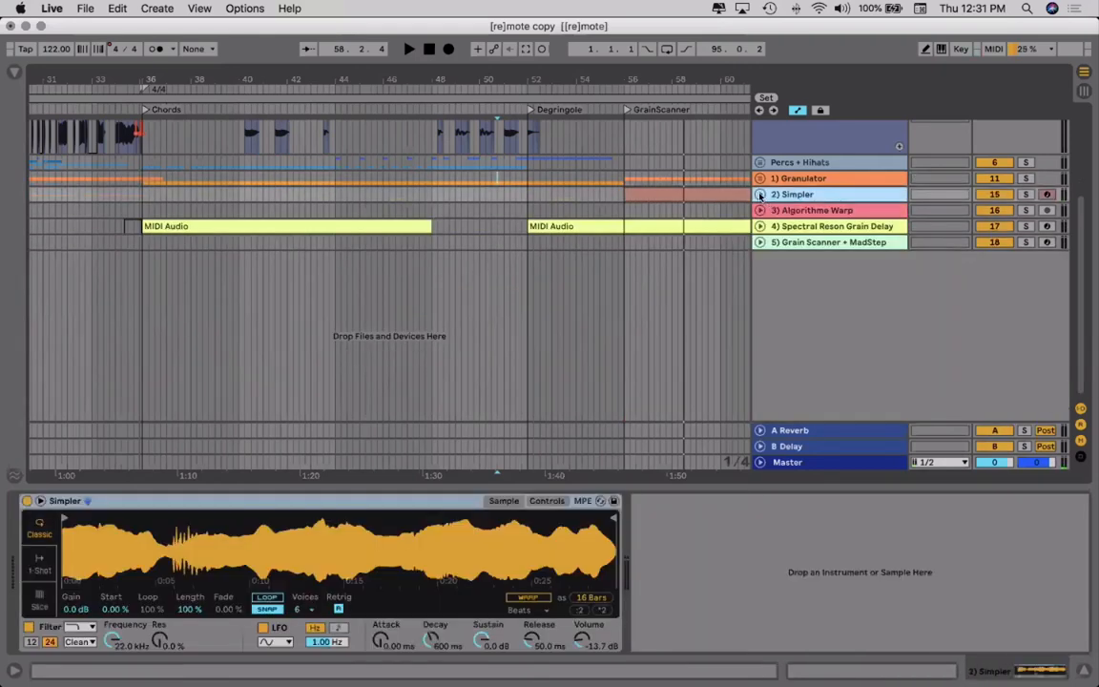
left_click(760, 195)
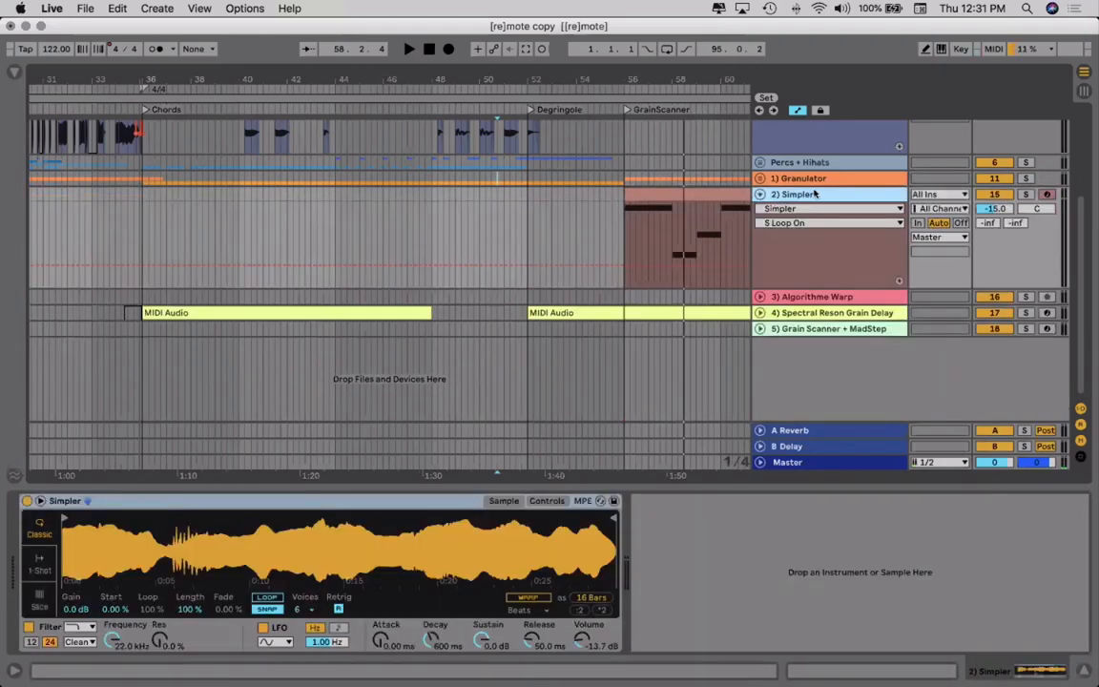
key("a")
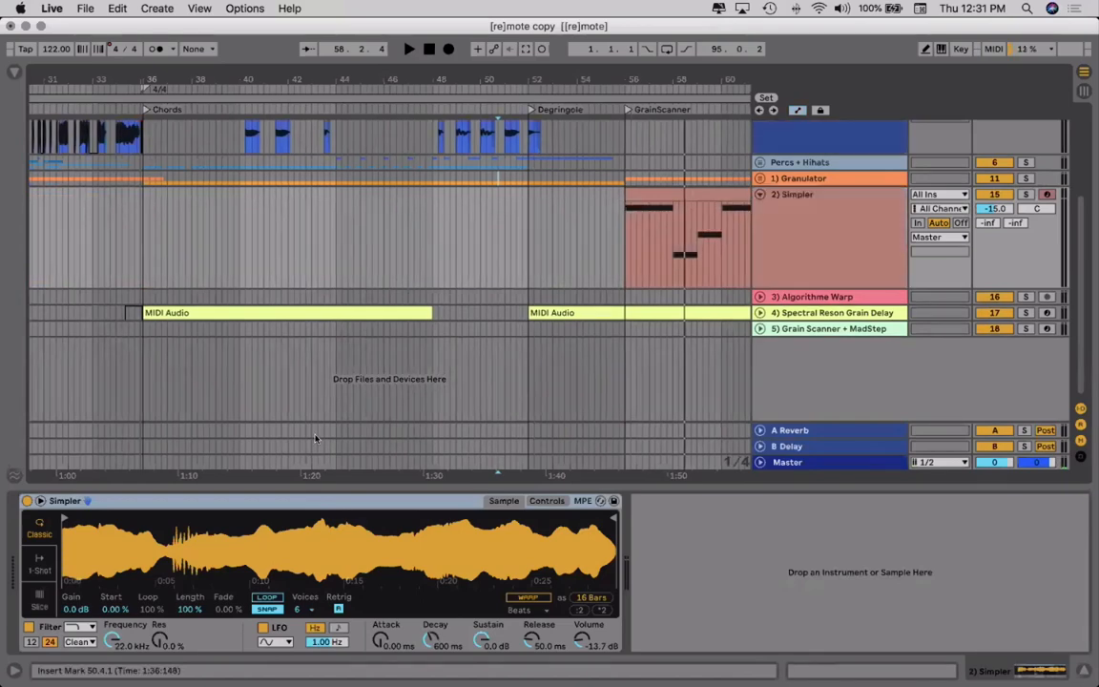
Step: Select the Simpler device holding the Feedback Drone F# sample and solo the 2) Simpler track
scroll(314, 439, "right", 1)
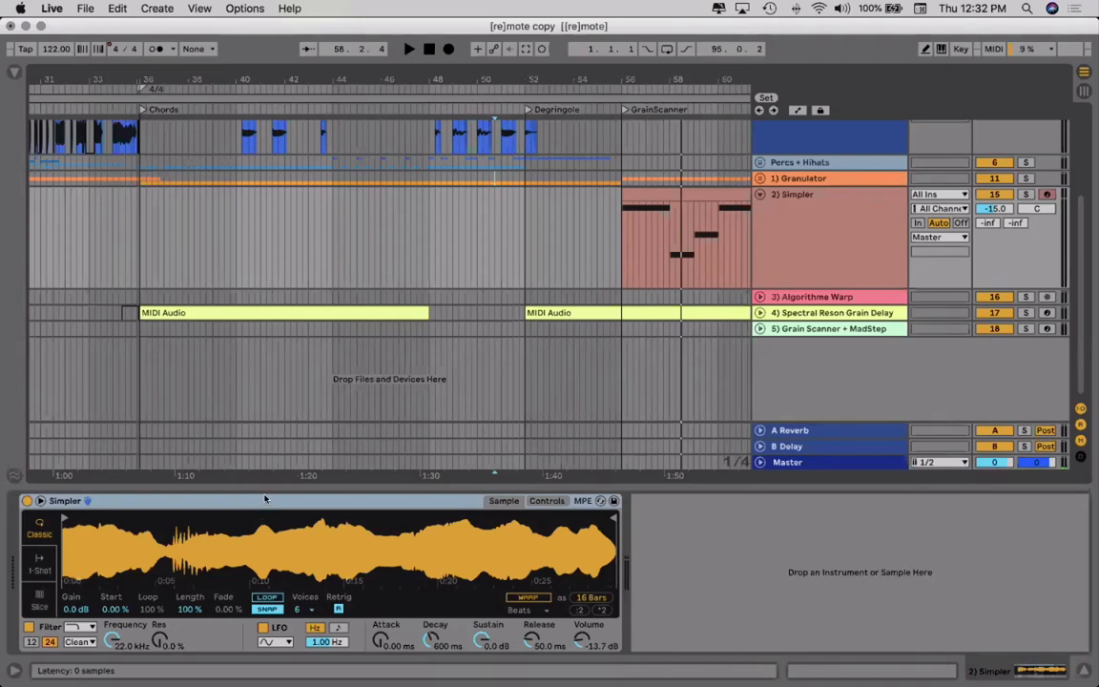
left_click(265, 500)
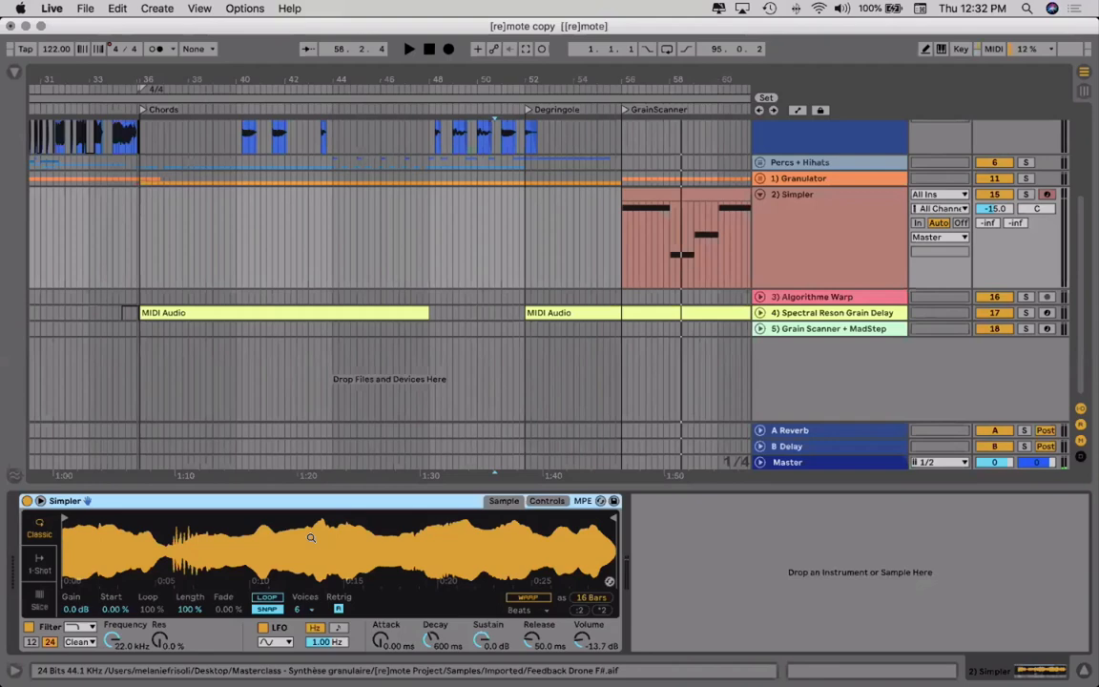
left_click(1025, 194)
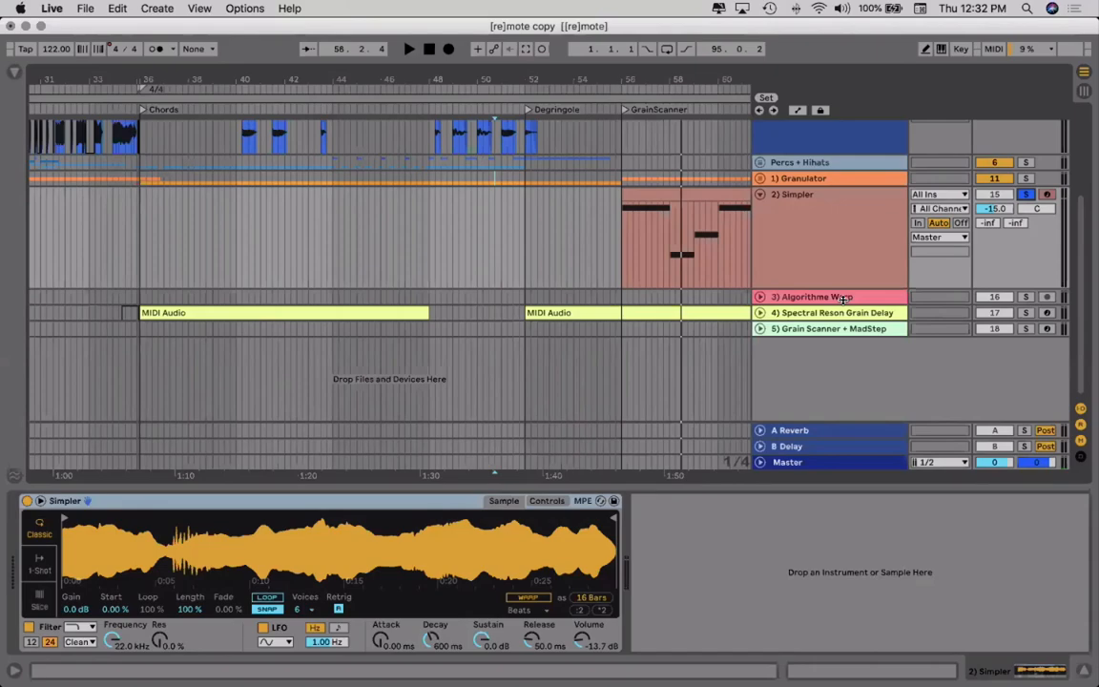
Step: Turn on Loop in Simpler and shorten the sample Length to 0.47 %
scroll(583, 242, "right", 5)
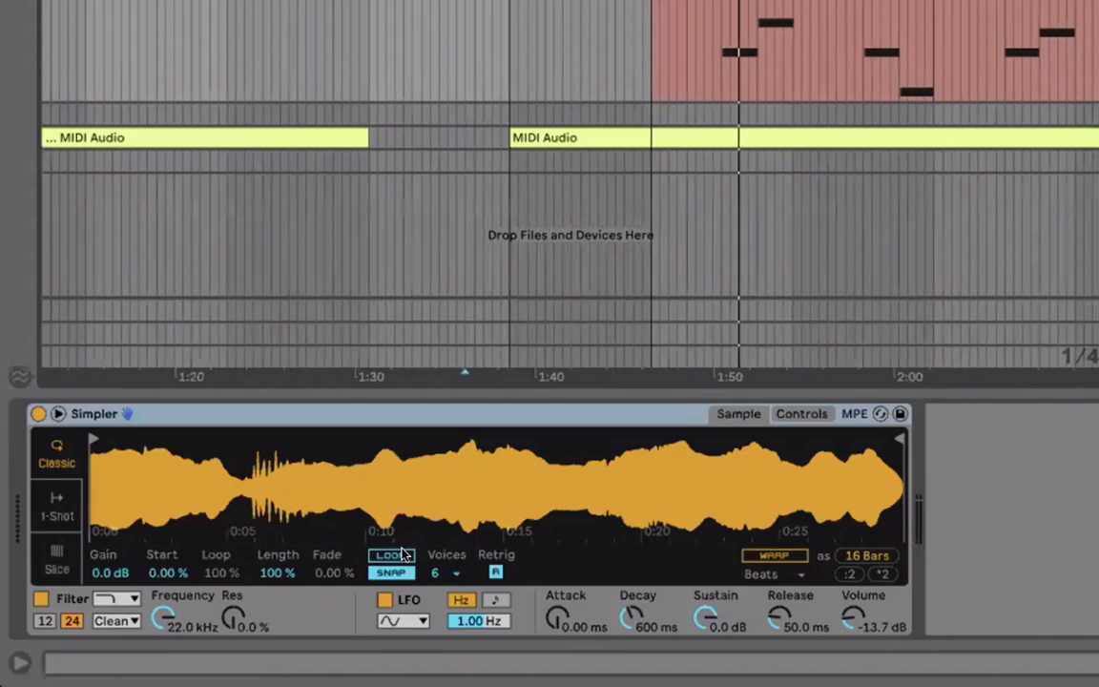
left_click(402, 554)
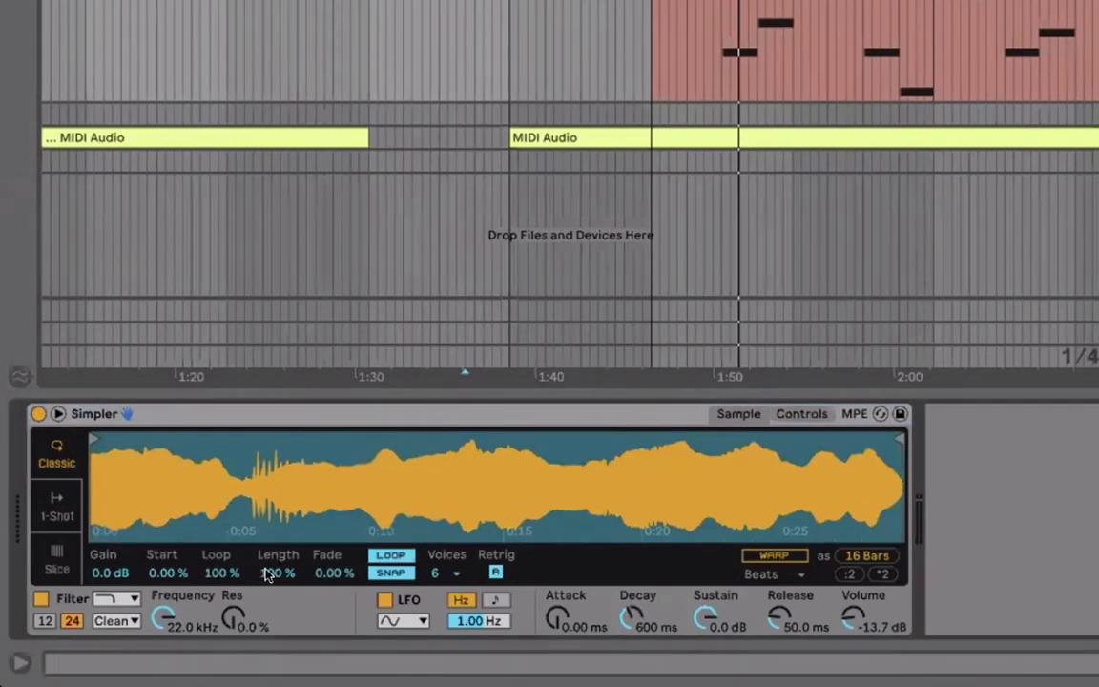
left_click_drag(266, 574, 493, 622)
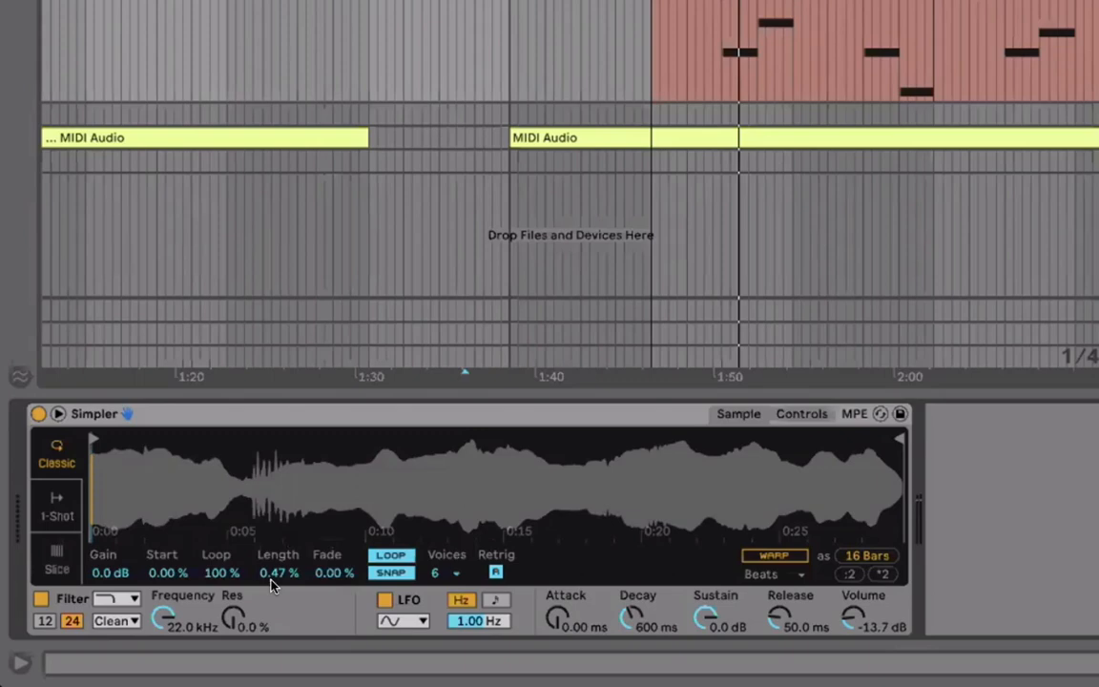
Step: Set Simpler's Start to 59.2 % and its loop Fade to 98.8 %
left_click_drag(172, 573, 175, 564)
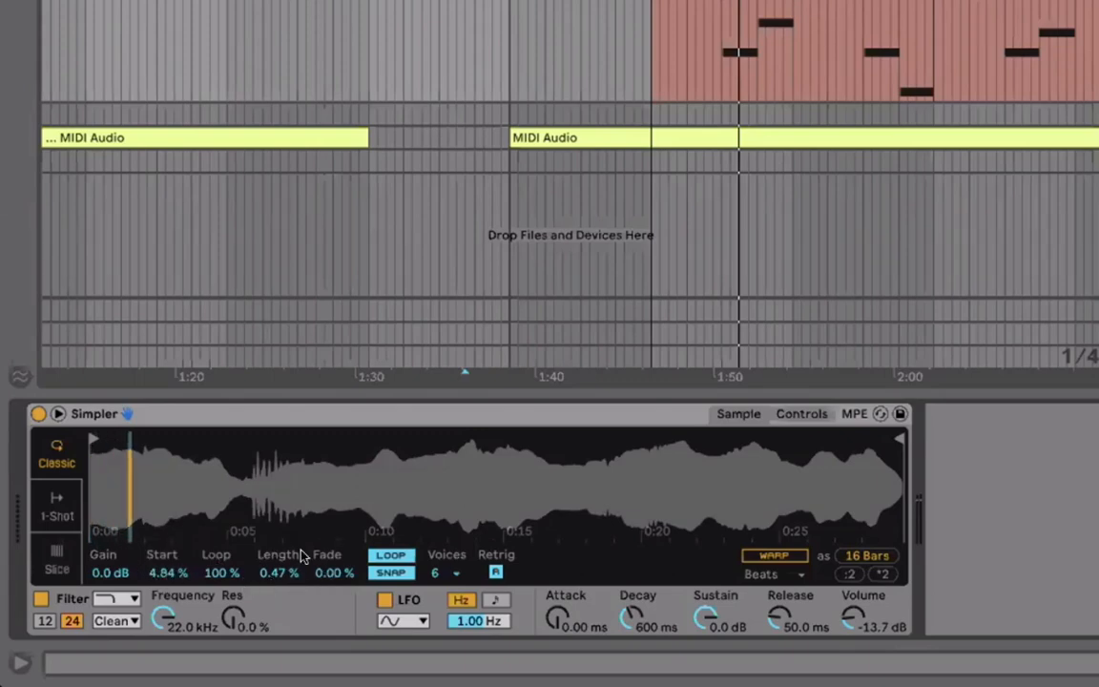
left_click_drag(164, 589, 164, 594)
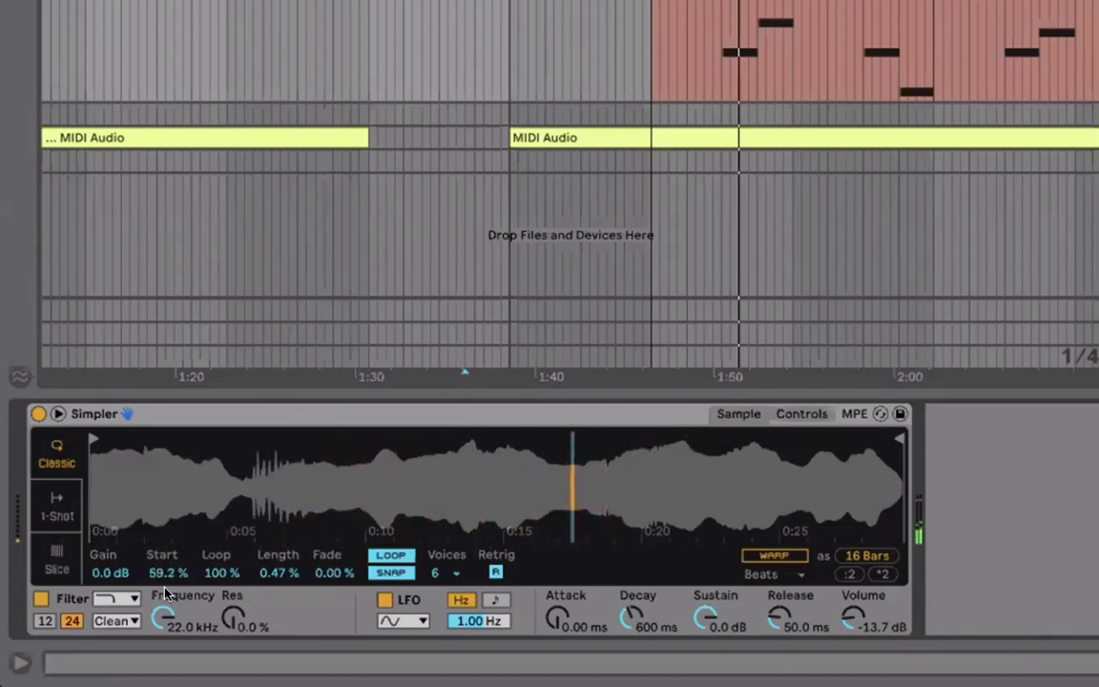
left_click(323, 570)
left_click_drag(321, 561, 334, 541)
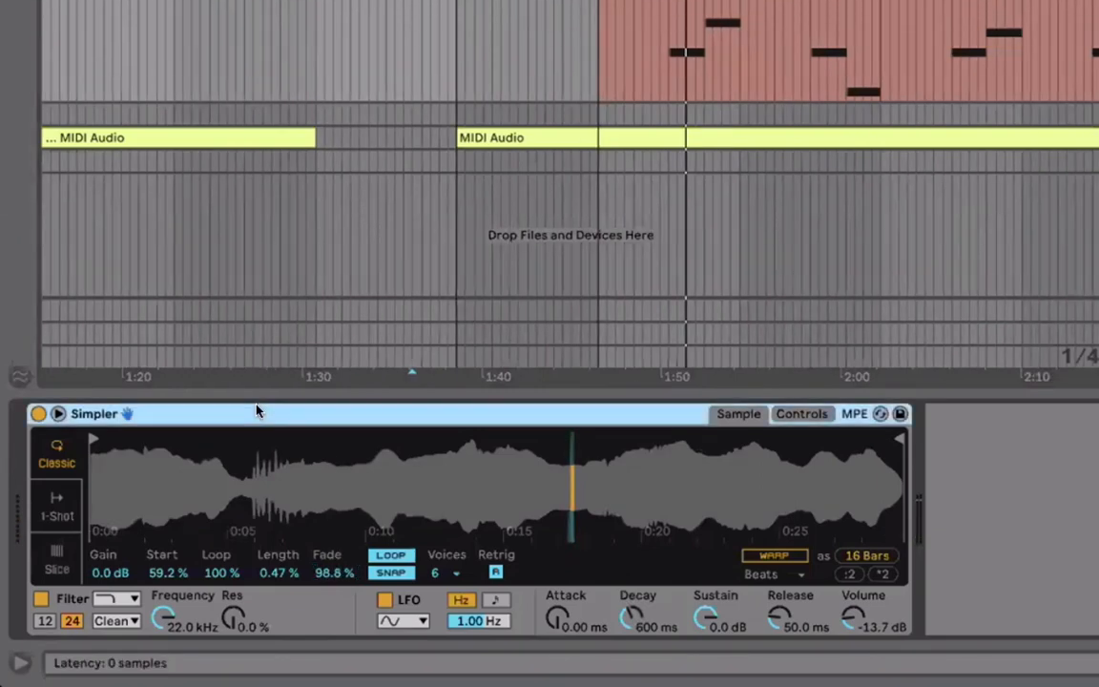
Step: Group the Simpler into an Instrument Rack and show the rack's chain list
right_click(256, 411)
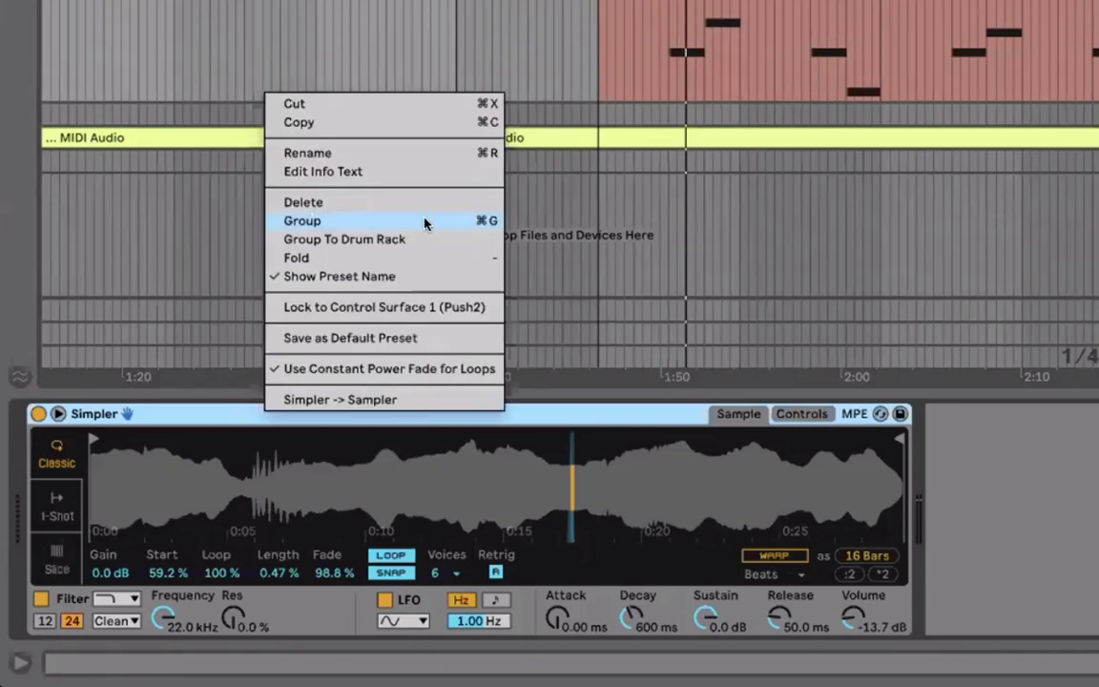
left_click(352, 221)
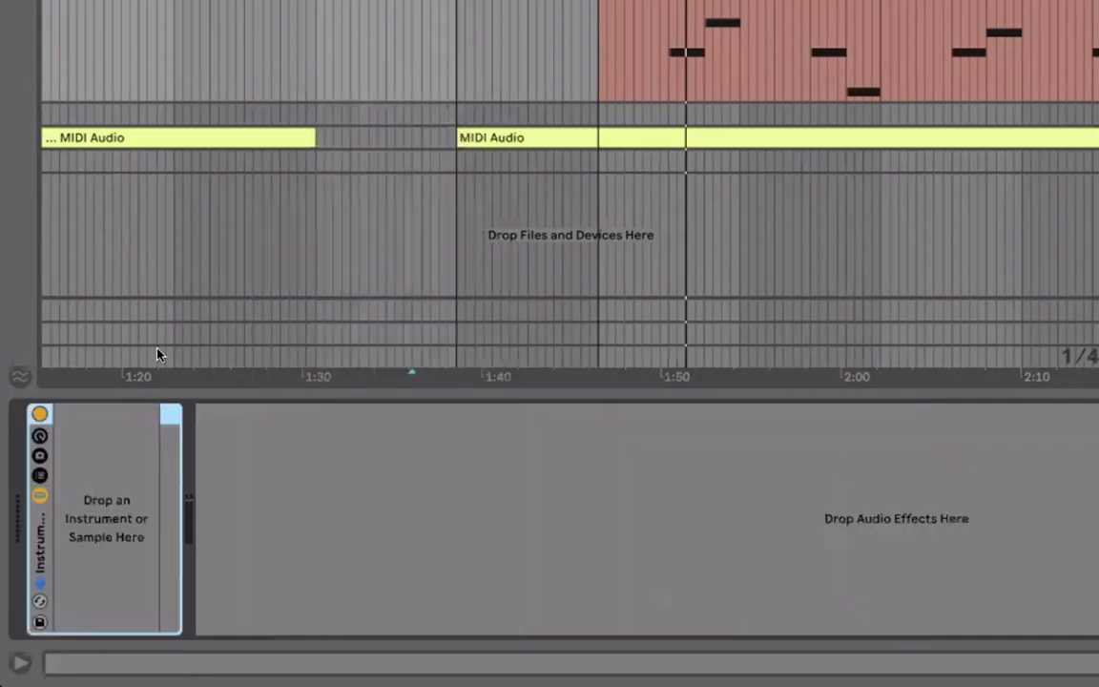
left_click(38, 475)
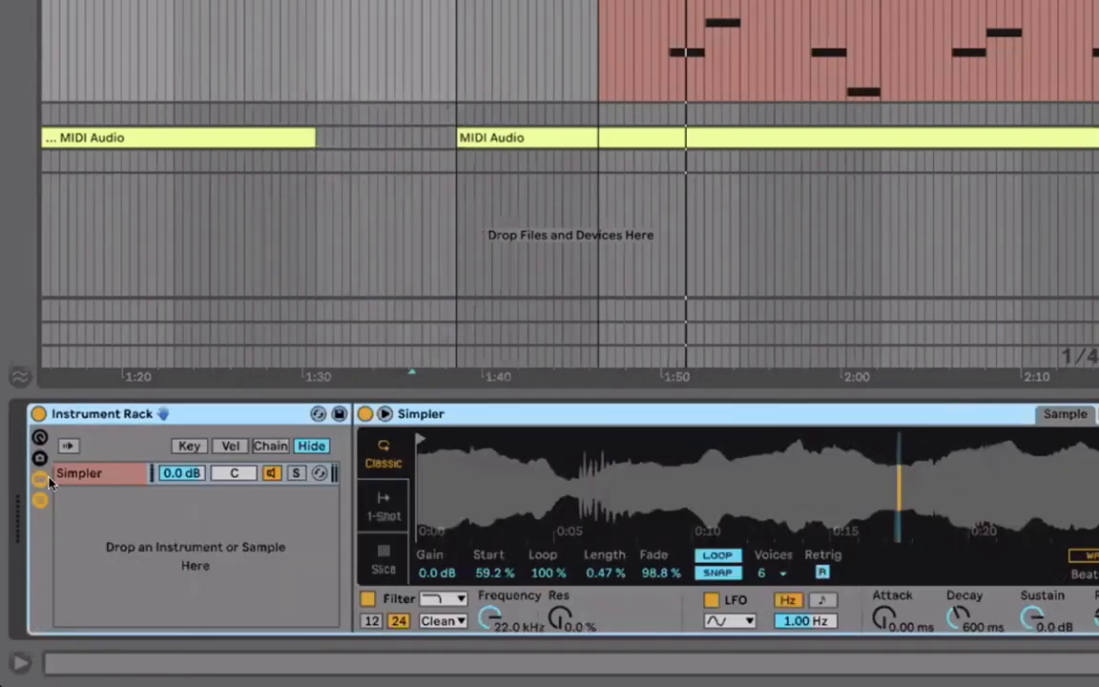
Step: Duplicate the Simpler chain five times so the rack holds six chains
left_click(86, 477)
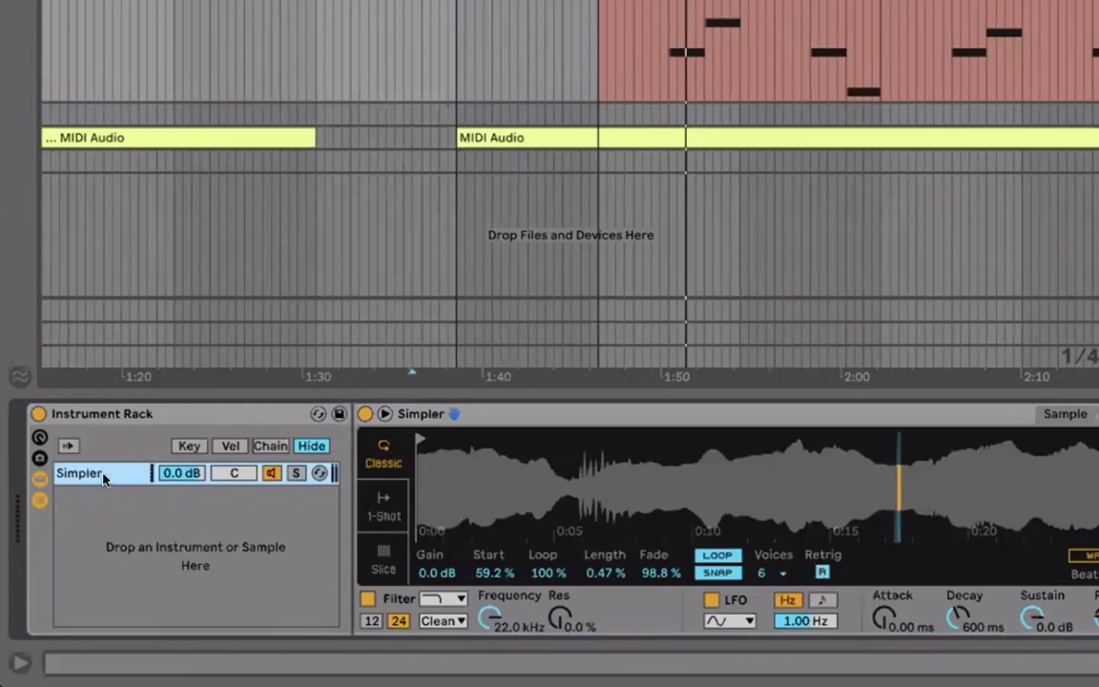
key("ctrl+d")
key("ctrl+d")
key("ctrl+d")
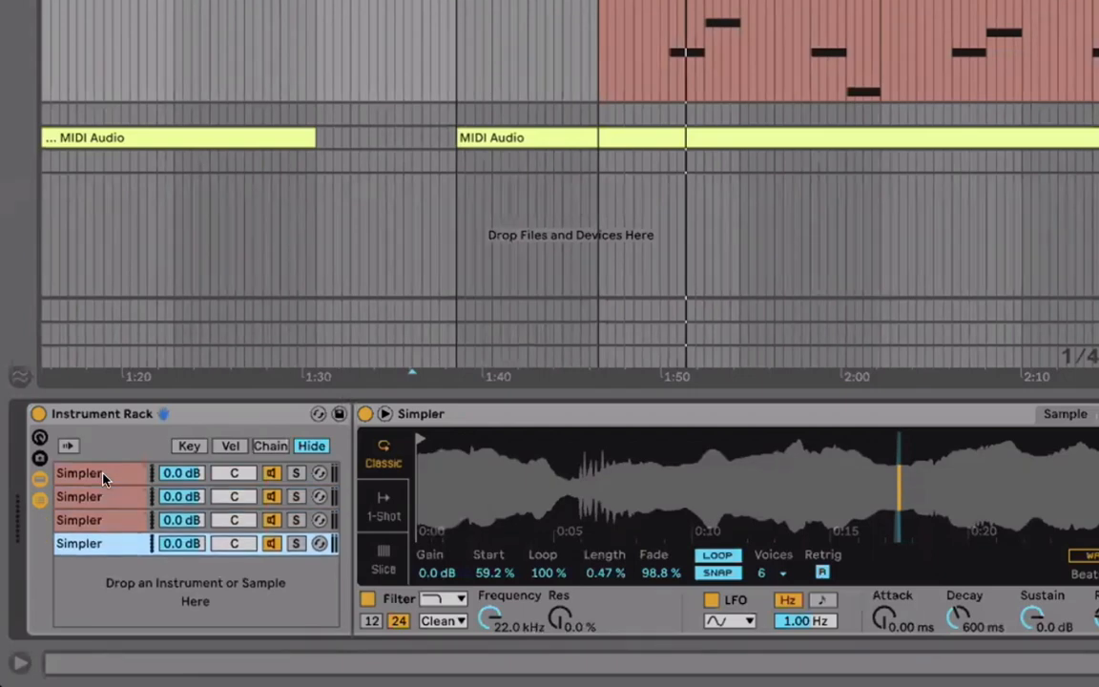
key("ctrl+d")
key("ctrl+d")
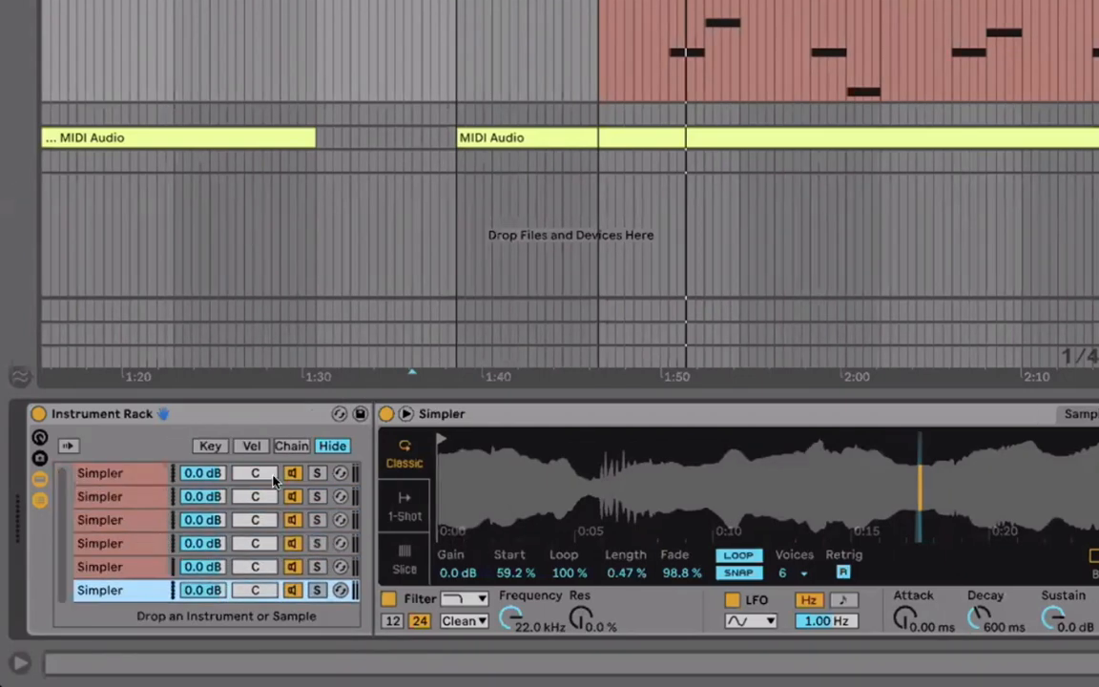
Step: Pan the six chains 35L, 35R, 49L, 50R, 2L and 10R at -6.0 dB each, and show the macro controls
left_click(260, 475)
left_click_drag(260, 475, 254, 586)
left_click(267, 495)
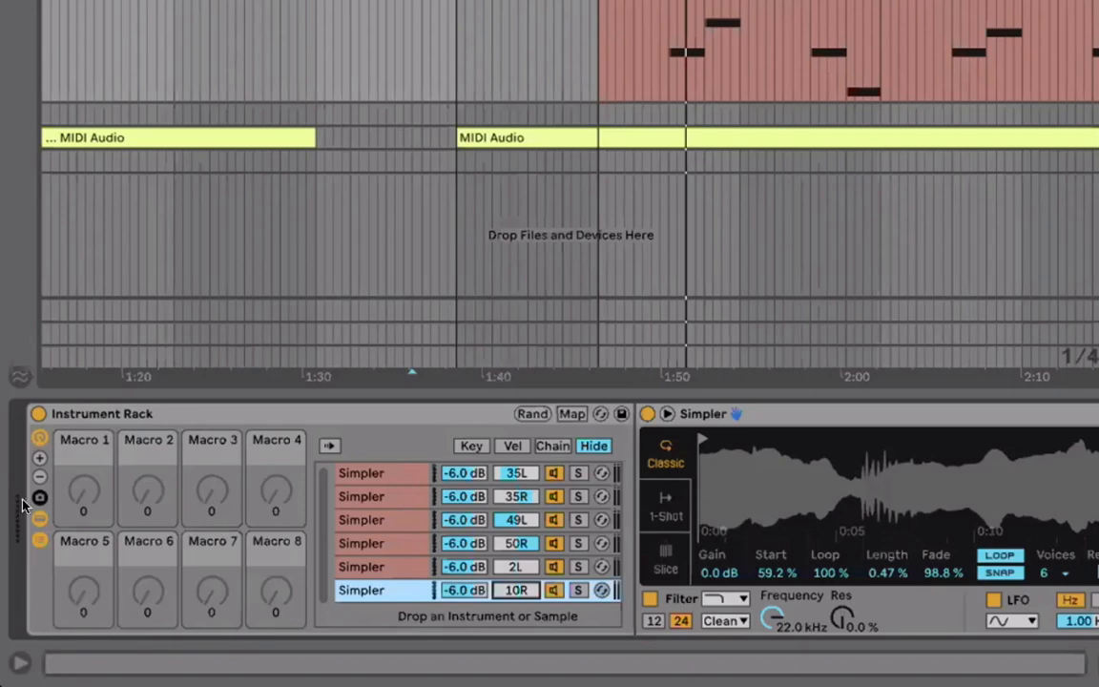
Step: Map the first Simpler chain's Length to Macro 1 and its Start to Macro 2
left_click(403, 473)
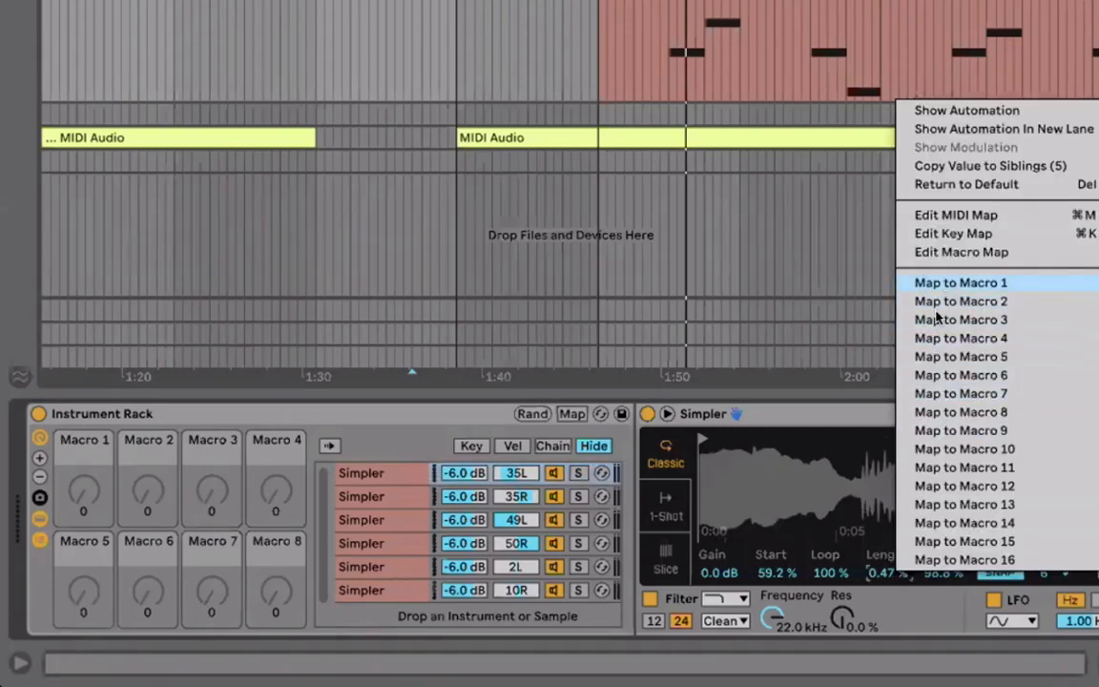
left_click(947, 283)
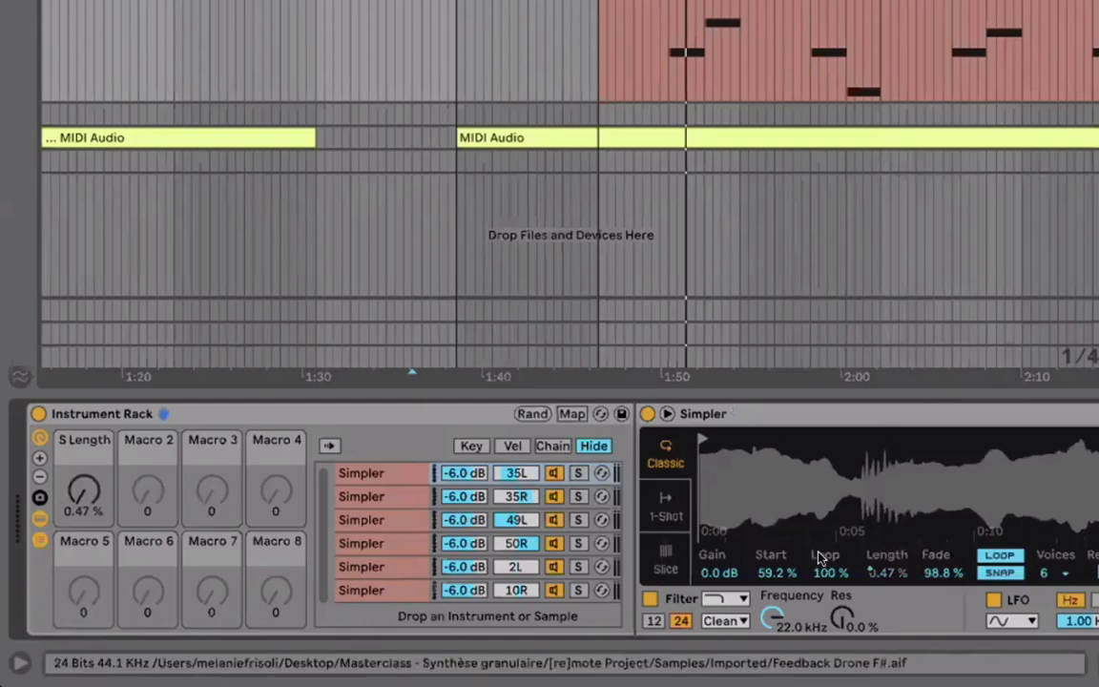
right_click(775, 573)
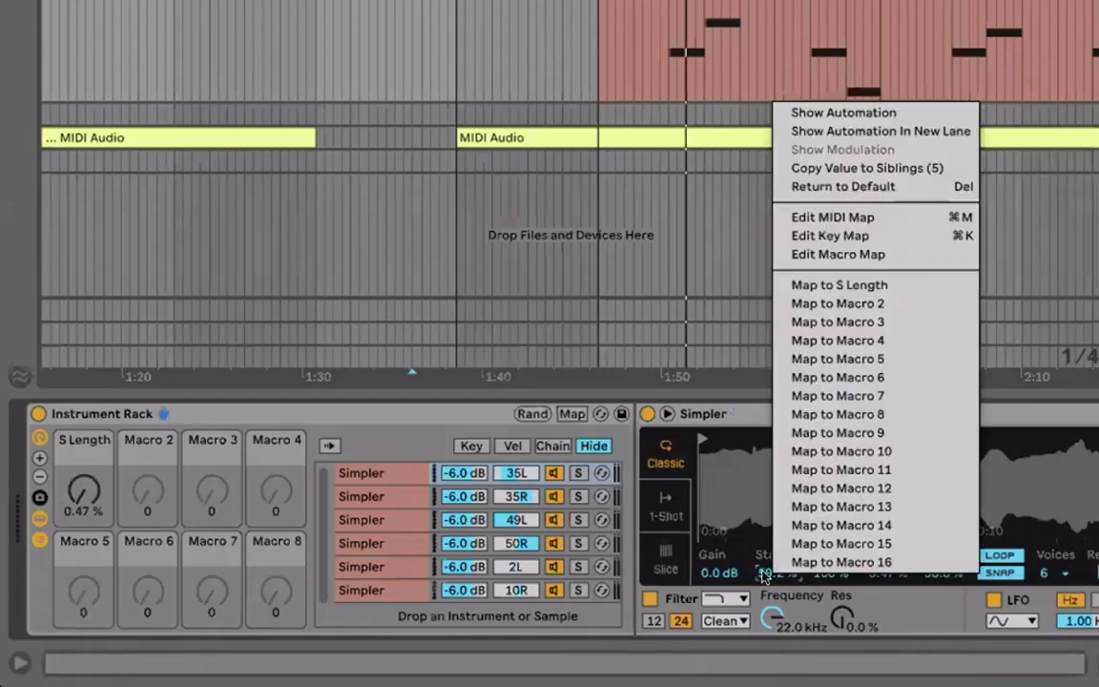
left_click(873, 305)
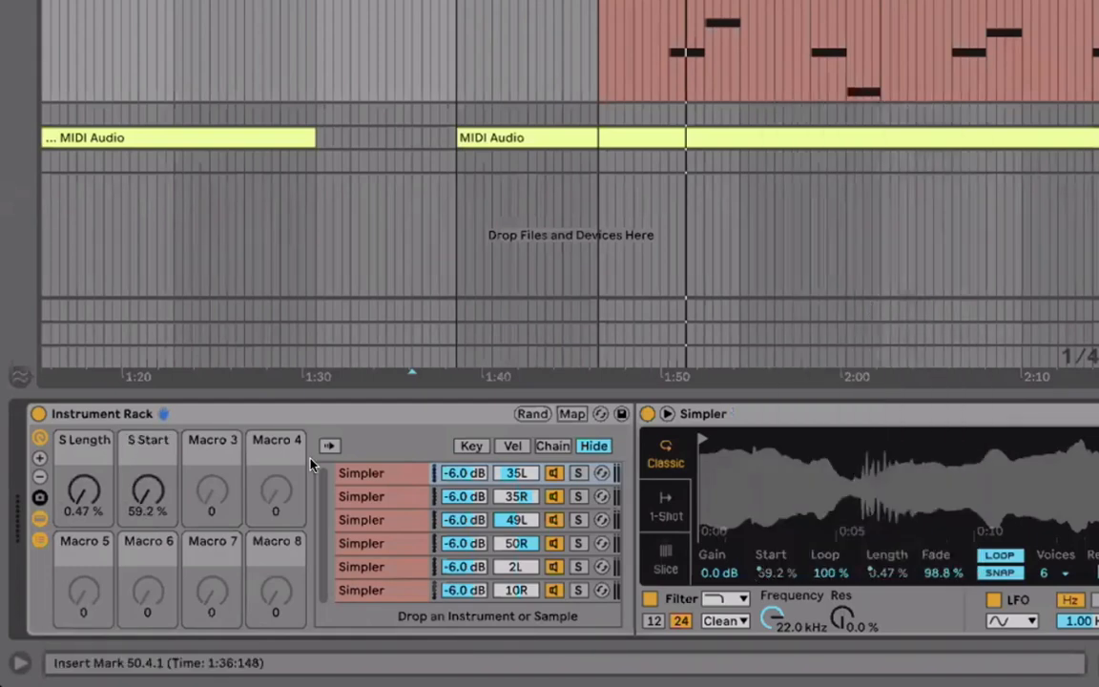
Step: Reduce the rack to two macros and colour S Length pale yellow and S Start lime green
left_click(40, 461)
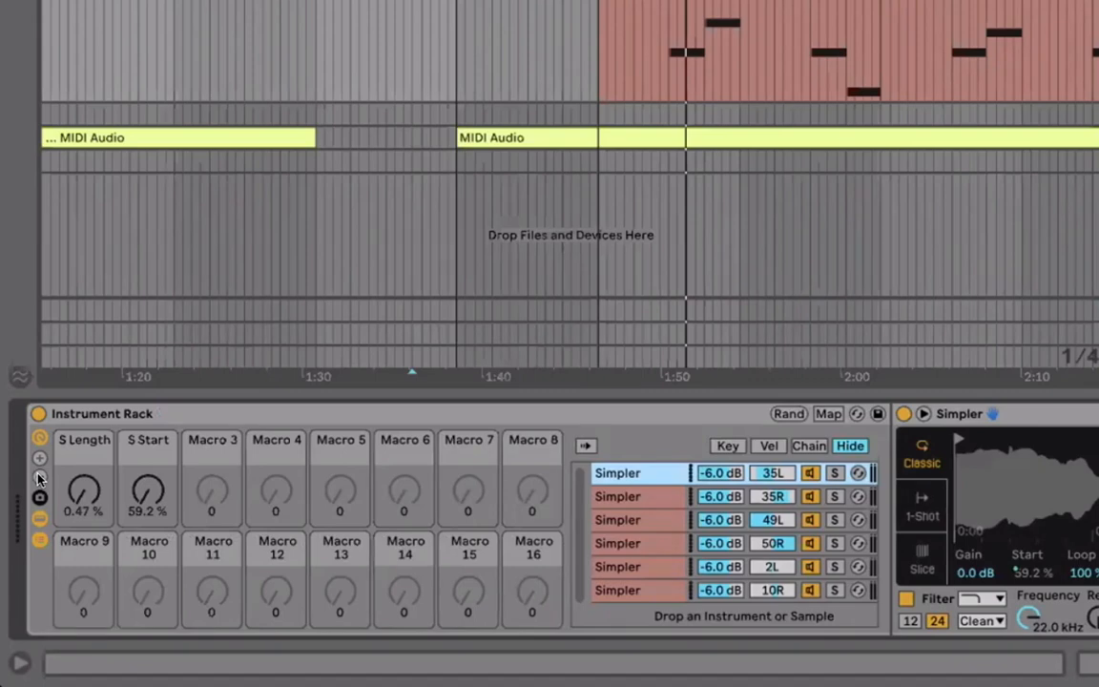
left_click(39, 477)
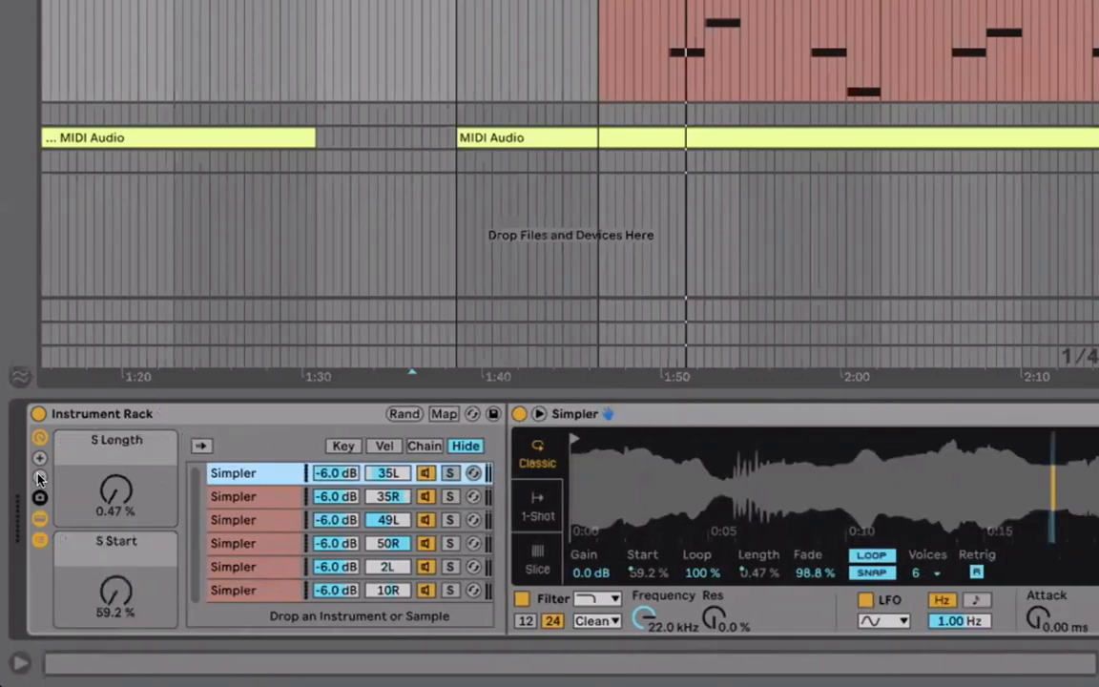
right_click(135, 442)
left_click(211, 389)
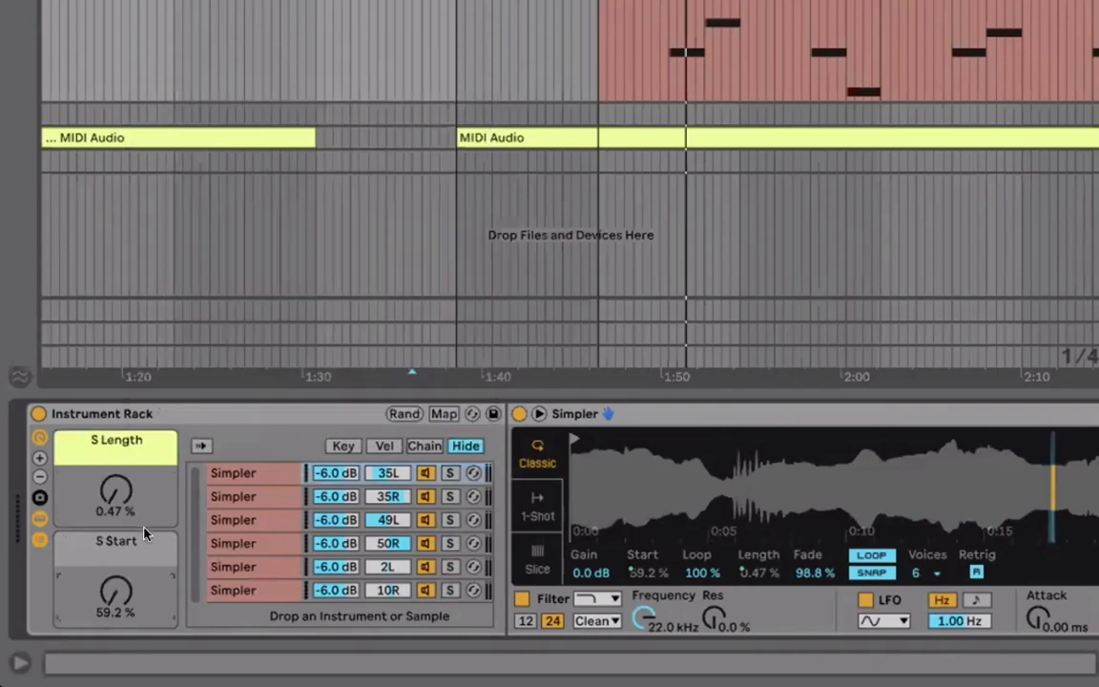
right_click(145, 536)
left_click(254, 441)
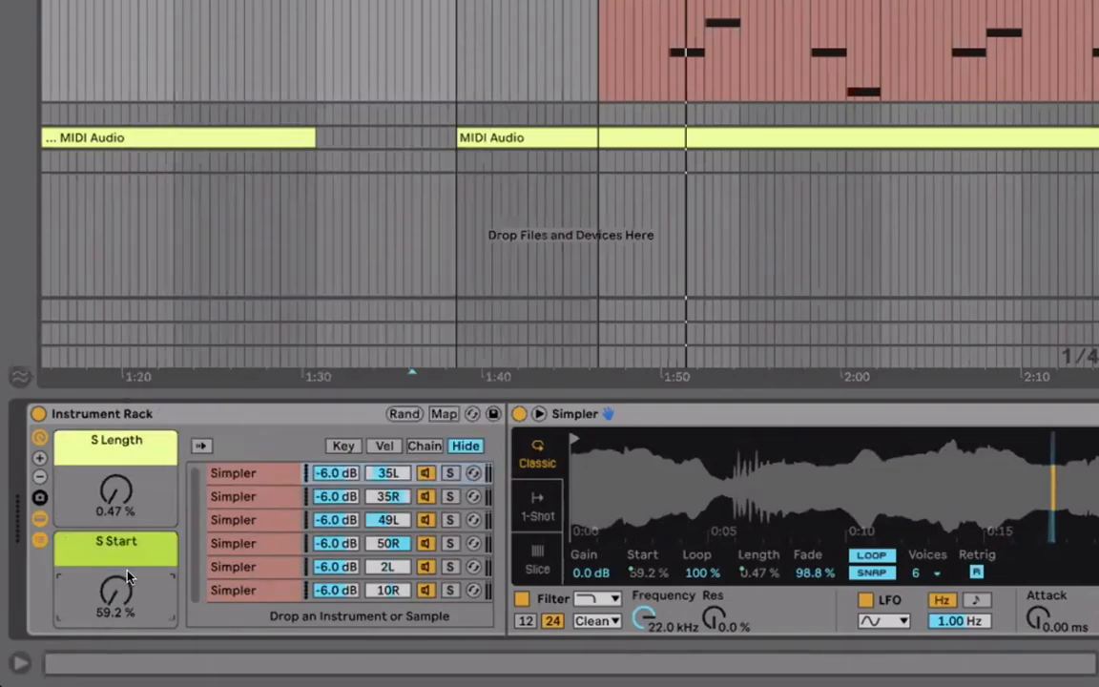
Step: Check the chains' mappings and apply the first Simpler chain's S Length mapping to all five sibling chains
left_click(233, 472)
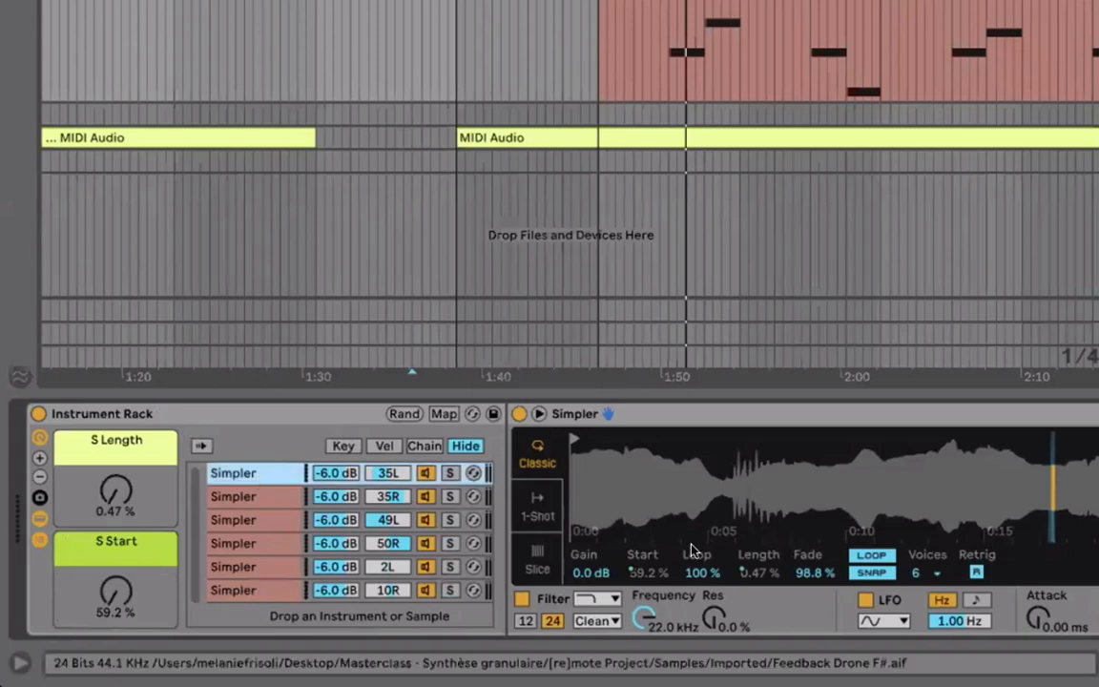
left_click(276, 496)
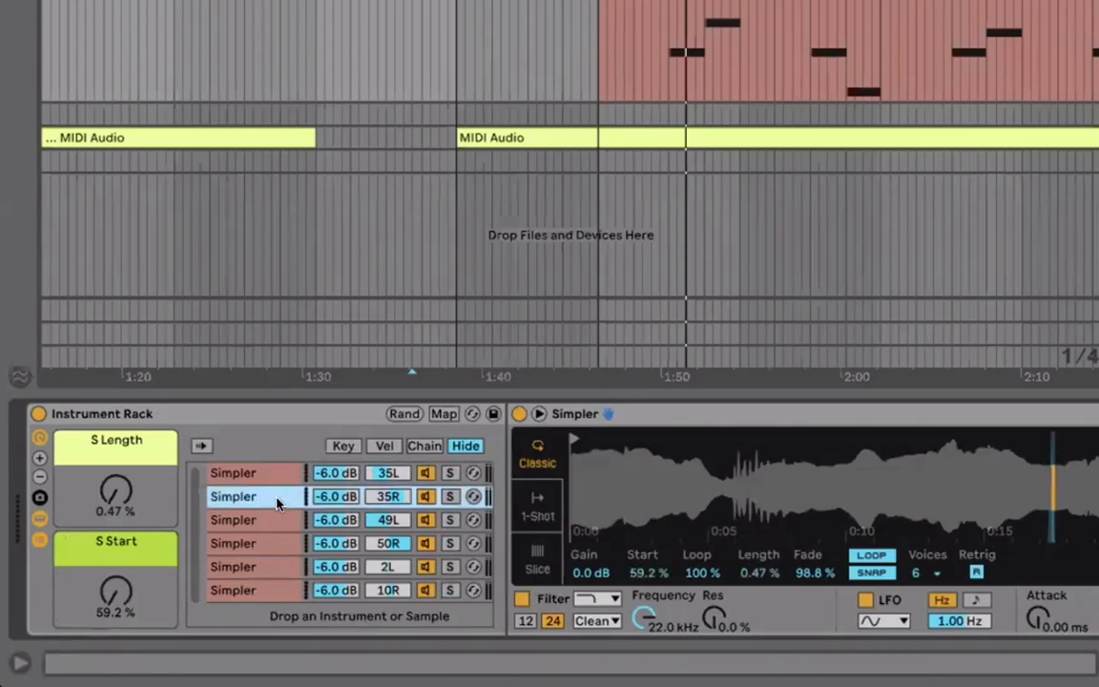
left_click(283, 520)
left_click(282, 544)
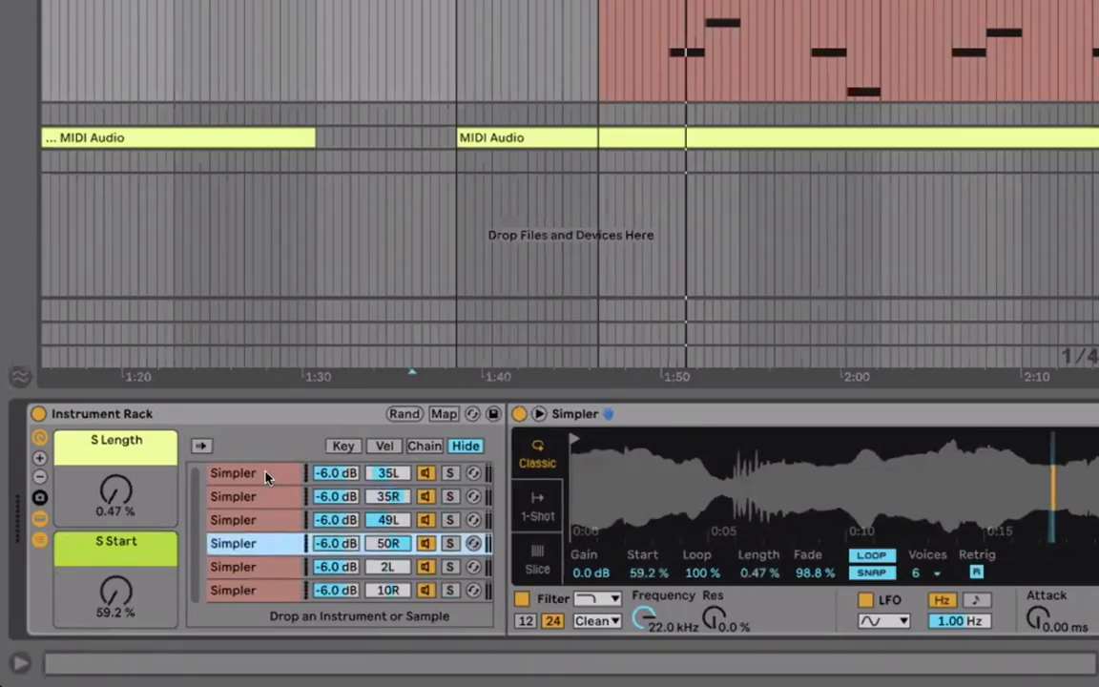
left_click(267, 475)
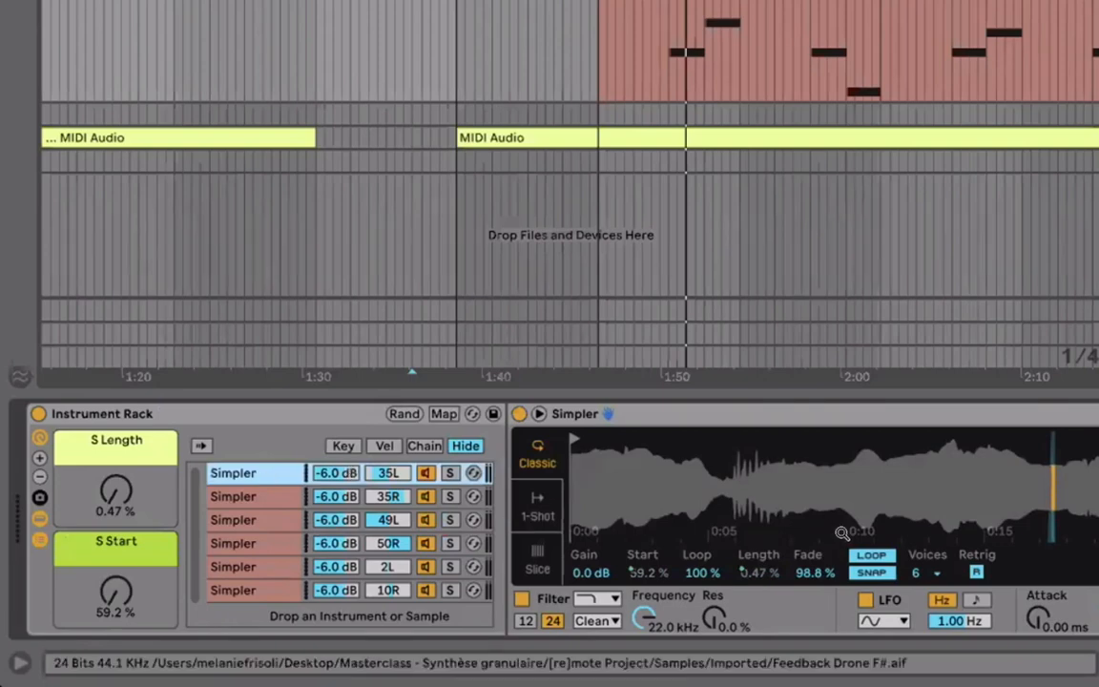
right_click(750, 573)
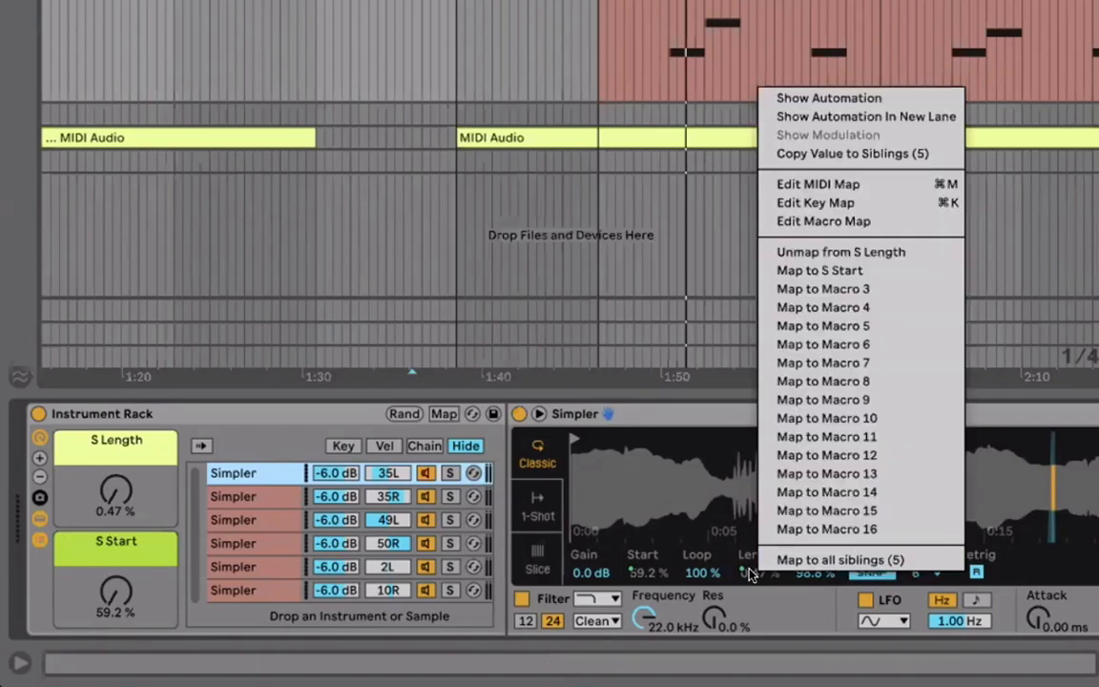
left_click(903, 558)
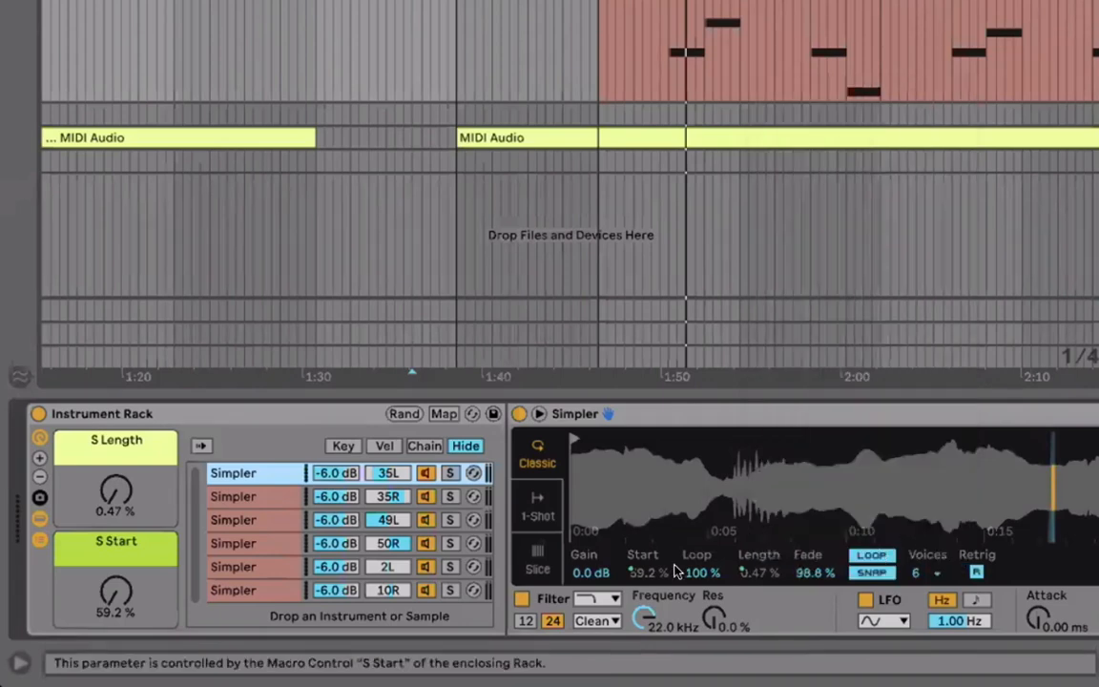
Step: Check the sibling chains and apply the first Simpler chain's S Start mapping to all five of them
left_click(241, 498)
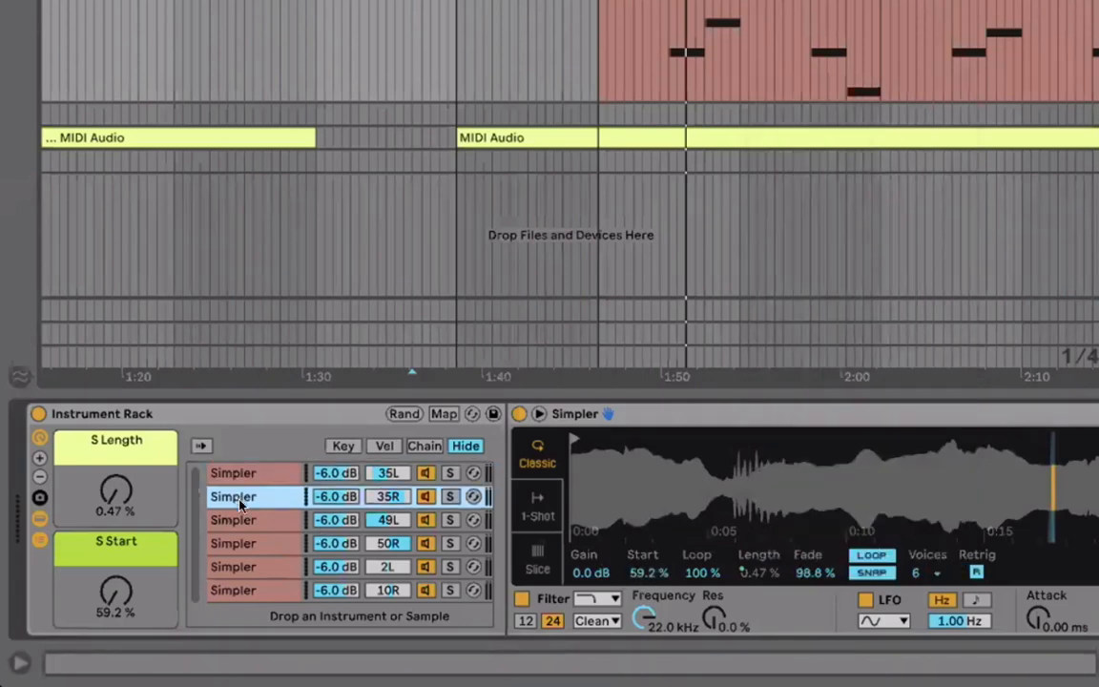
left_click(256, 522)
left_click(265, 544)
left_click(266, 567)
left_click(267, 589)
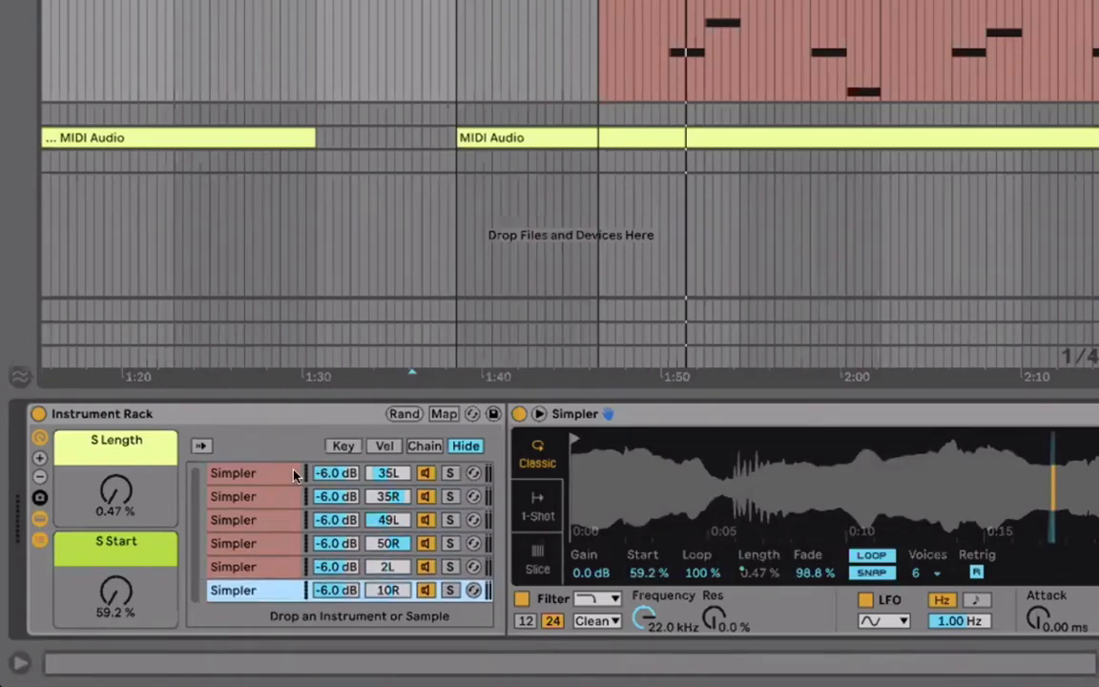
left_click(233, 473)
right_click(646, 573)
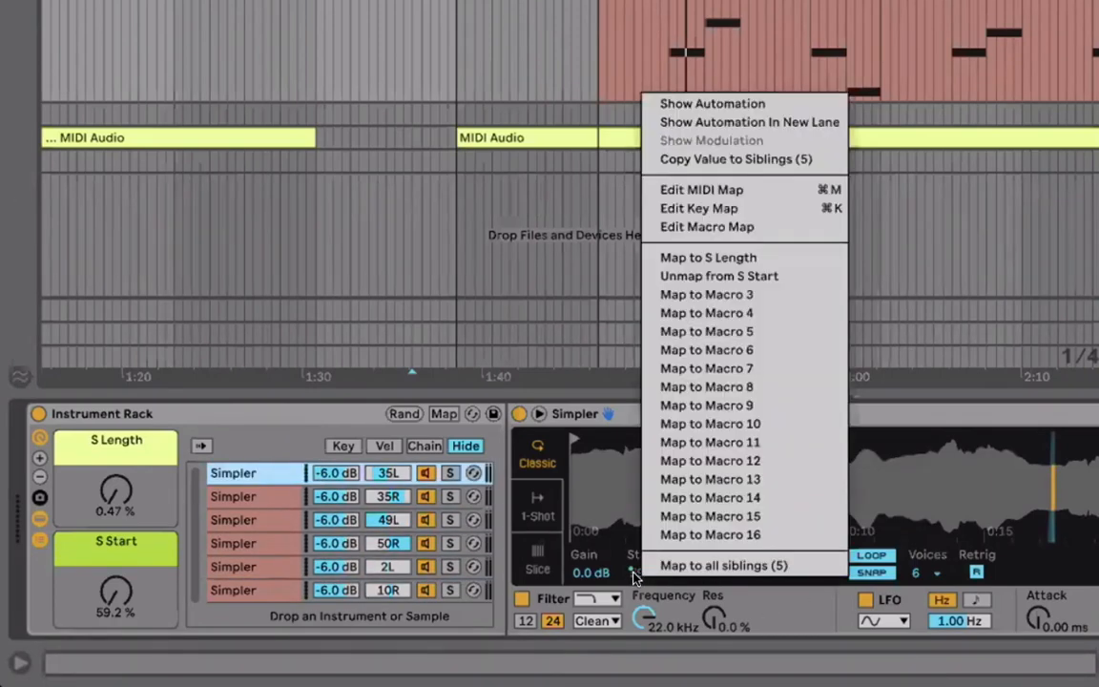
left_click(809, 565)
Step: Test the S Length macro by raising it to 14.6 % and returning it to 0.47 %
left_click_drag(92, 438, 92, 420)
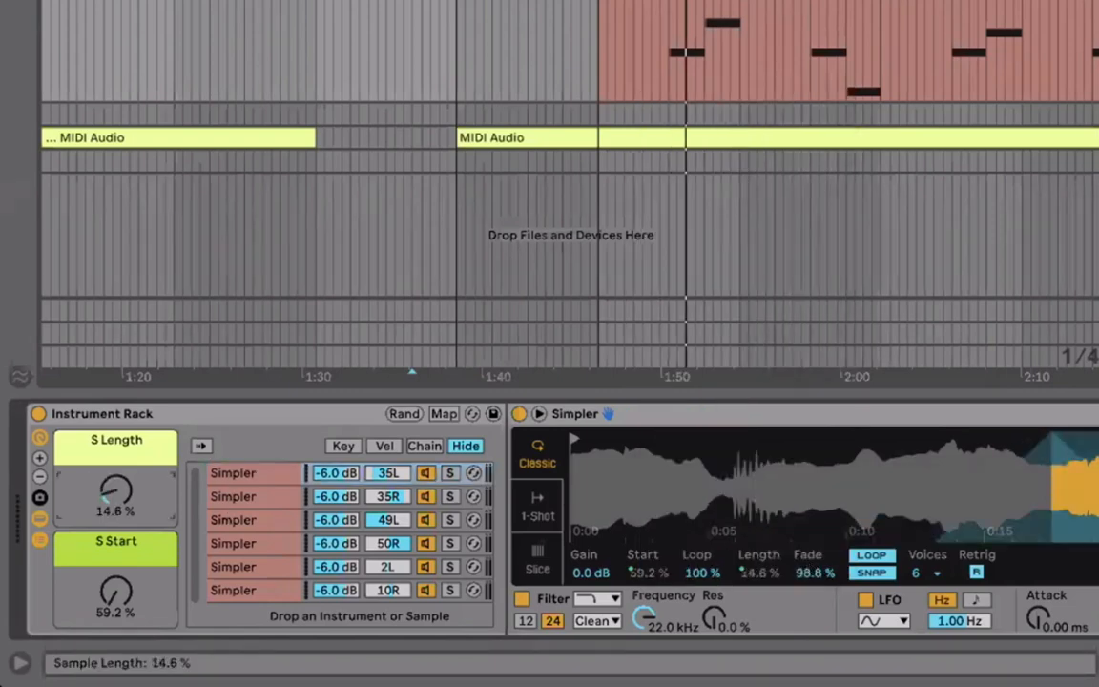
mouse_move(116, 490)
left_mouse_down()
mouse_move(116, 406)
mouse_move(116, 510)
left_mouse_up()
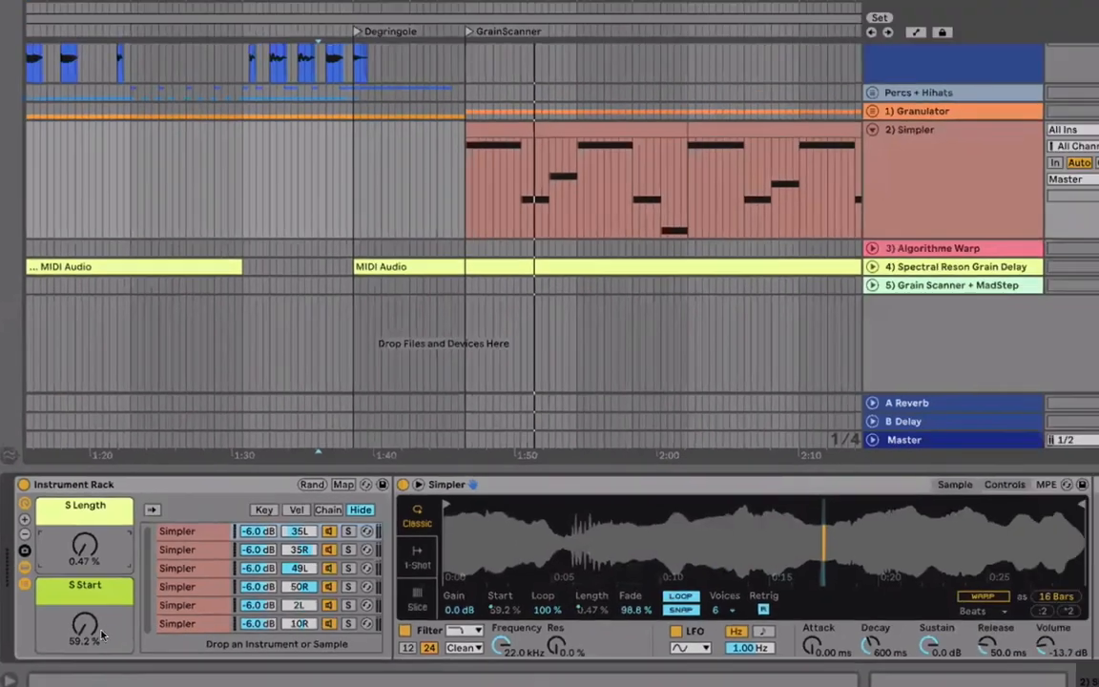
mouse_move(95, 626)
left_mouse_down()
mouse_move(94, 555)
mouse_move(95, 626)
left_mouse_up()
Step: Open the rack's macro mappings and set the first S Length mapping's range to 0.20–12.0 %
left_click(343, 485)
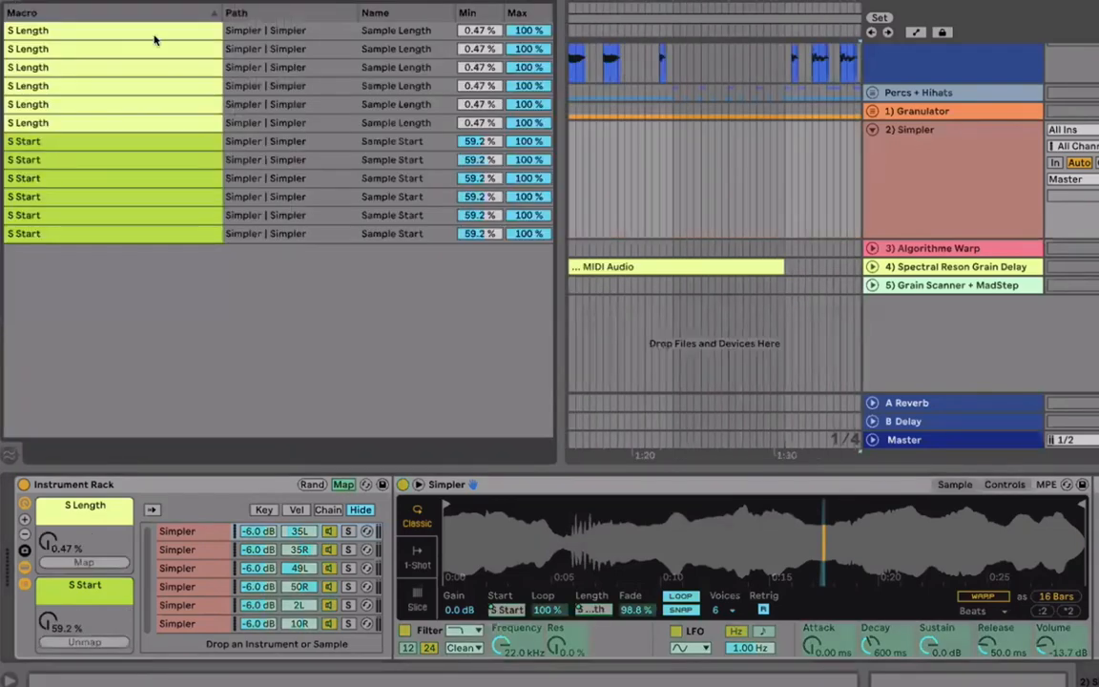
left_click(482, 31)
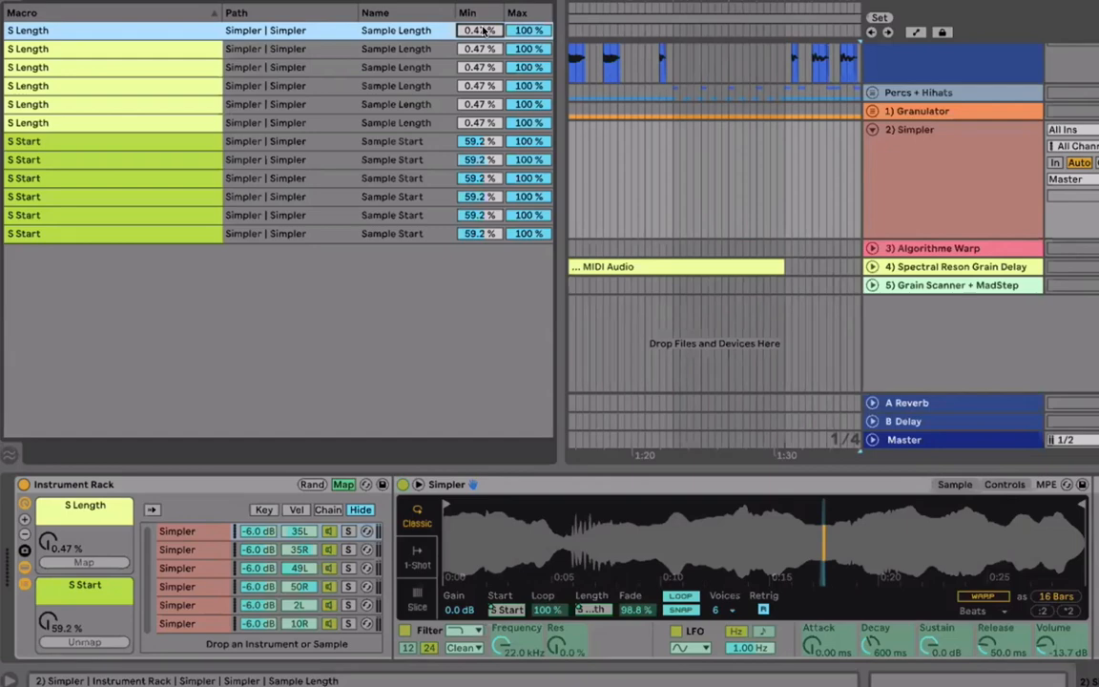
type(".2")
key("Return")
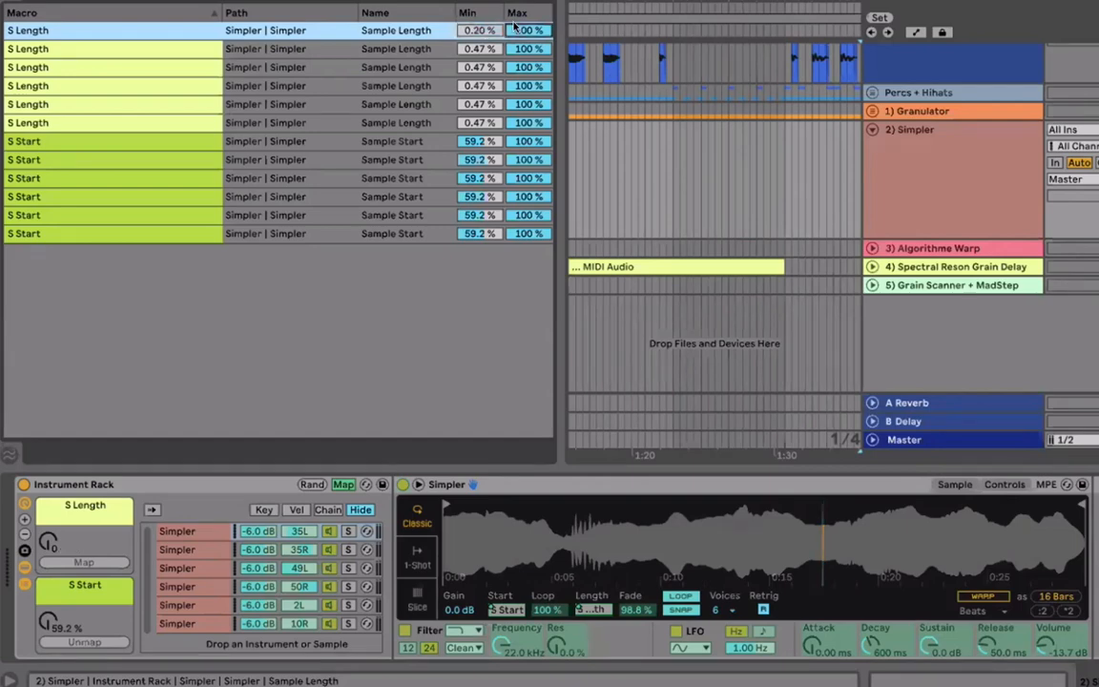
type("12.")
Step: Set the second S Length mapping's range to a minimum of 0.05 % and a maximum of 8.00 %
left_click(483, 48)
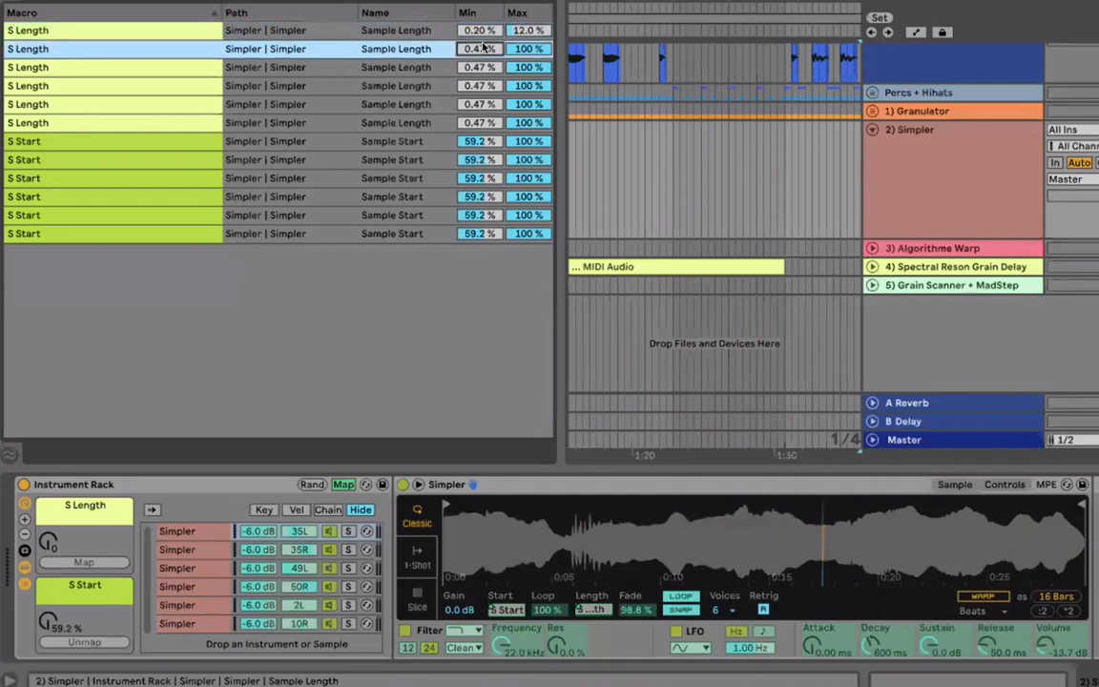
type("0.05")
key("Return")
type("8")
key("Return")
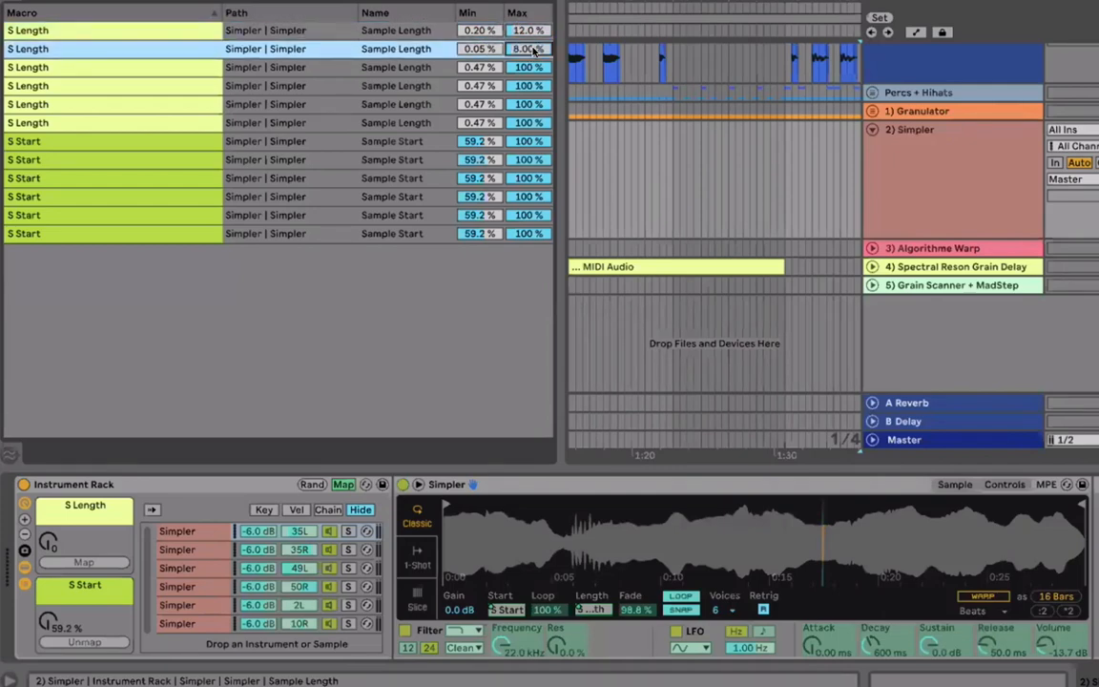
Step: Set the third to sixth S Length mapping ranges to 0.40–7.00 %, 0.10–6.00 %, 0.35–7.00 % and 0.20–9.00 %
left_click(471, 69)
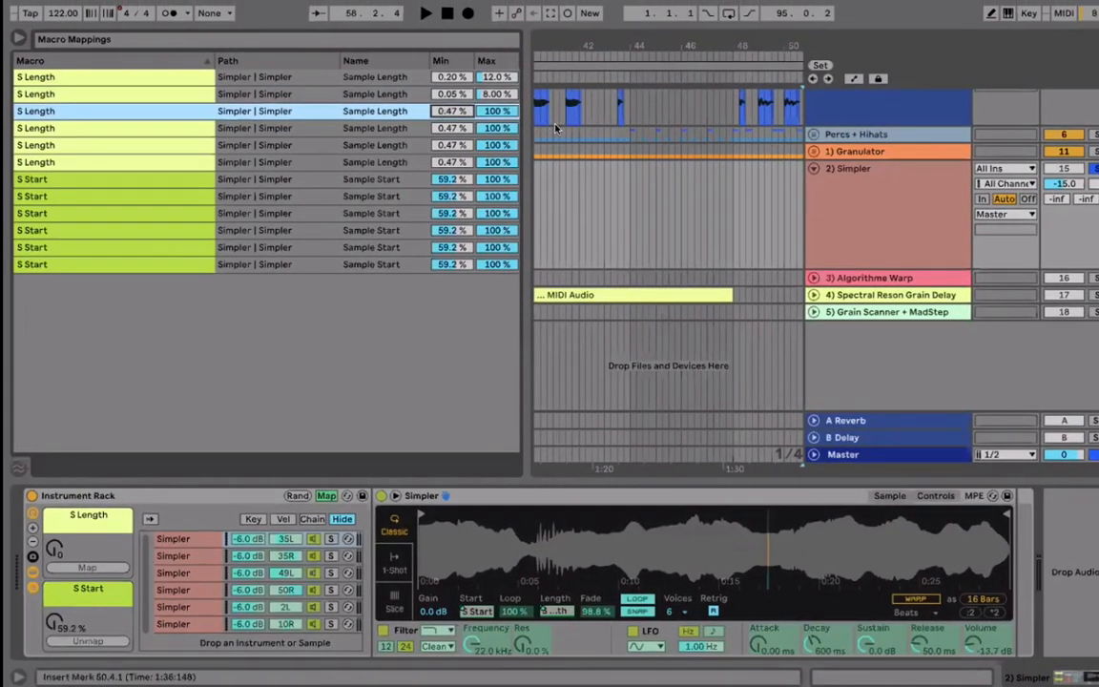
type(".4")
key("Return")
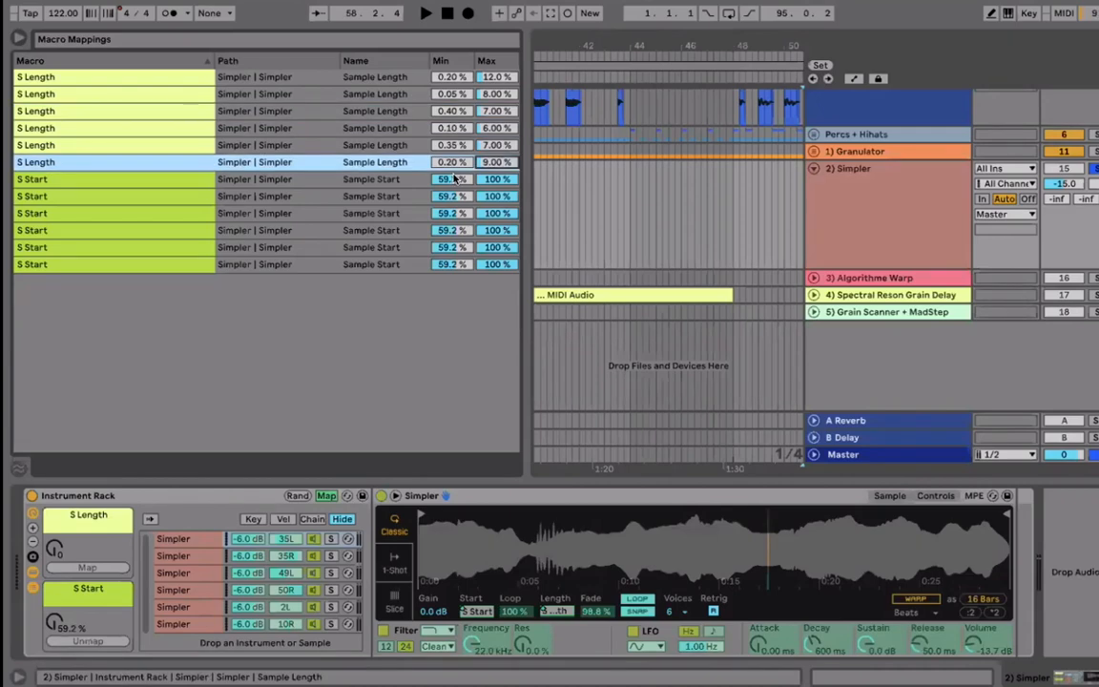
Step: Vary the S Start mappings: first minimum 0 %, third range 33.6–50.8 %, fourth minimum 83.6 %, fifth minimum 25.8 % with a lower maximum
left_click_drag(450, 179, 453, 191)
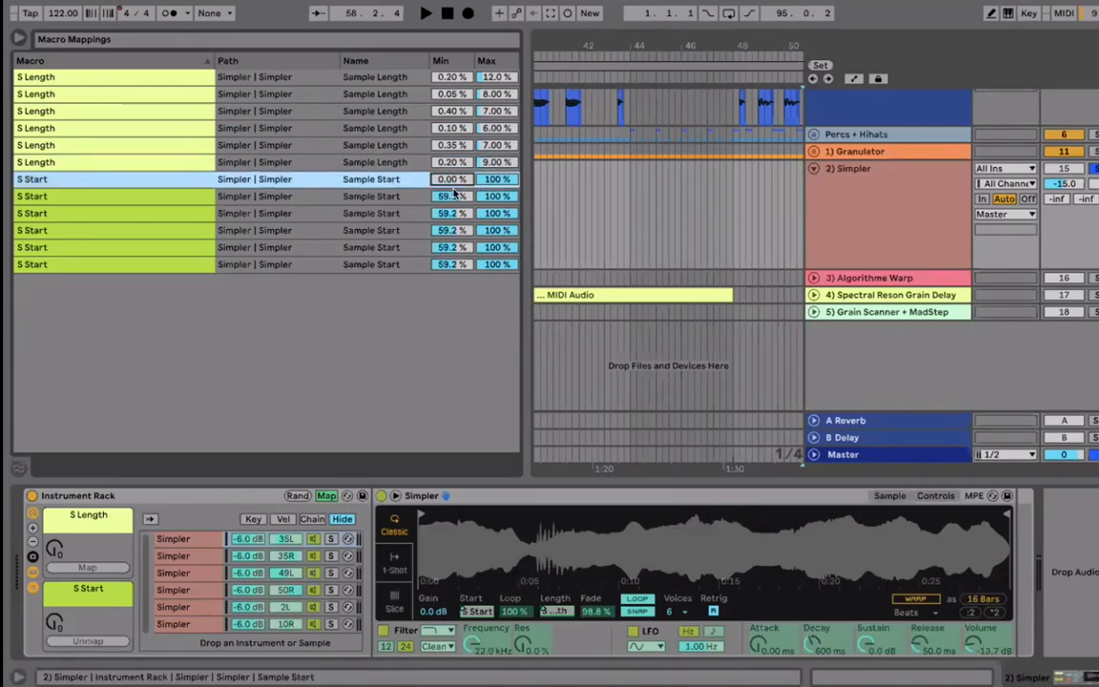
mouse_move(451, 213)
left_mouse_down()
mouse_move(489, 217)
mouse_move(489, 257)
mouse_move(455, 229)
mouse_move(455, 205)
left_mouse_up()
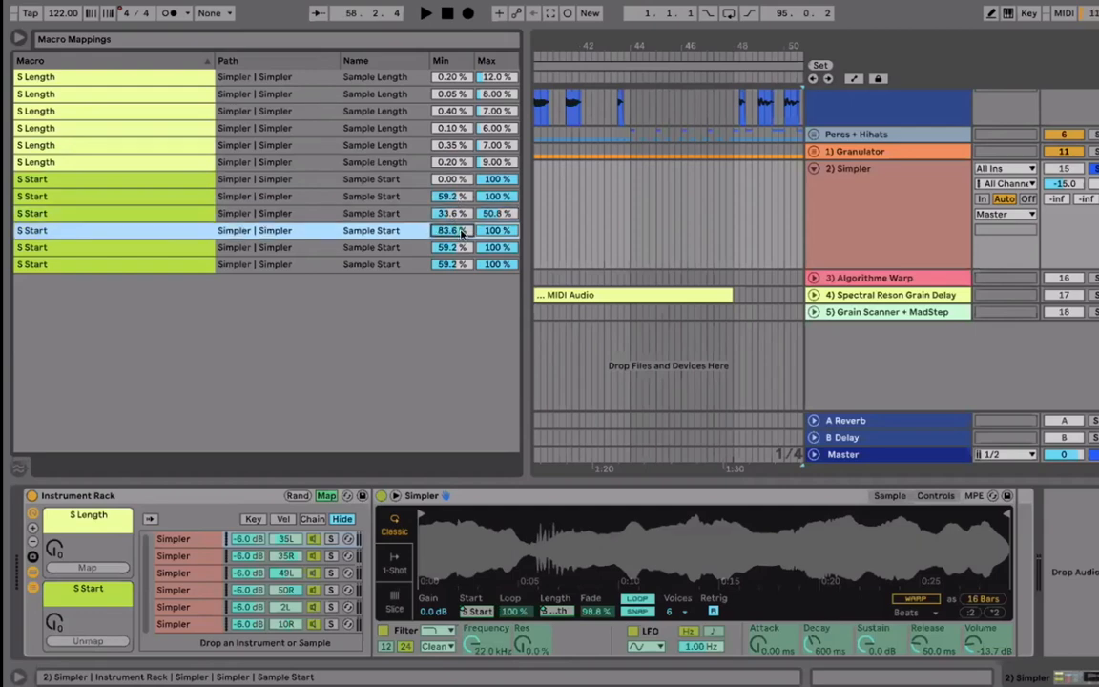
left_click_drag(445, 251, 446, 277)
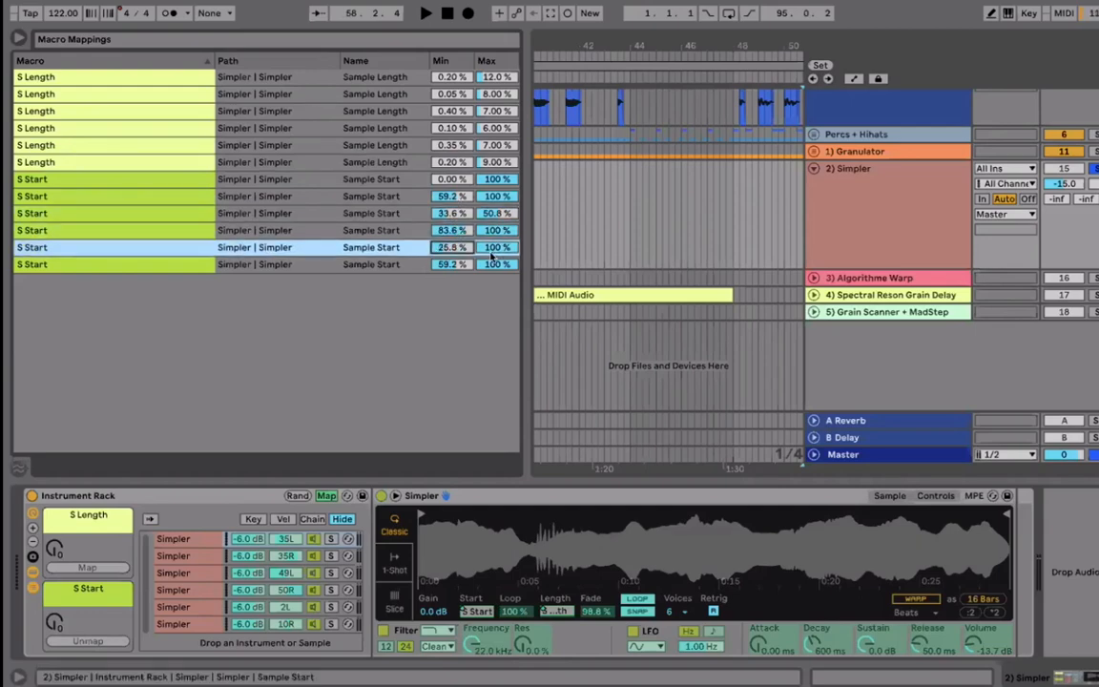
left_click_drag(501, 251, 501, 267)
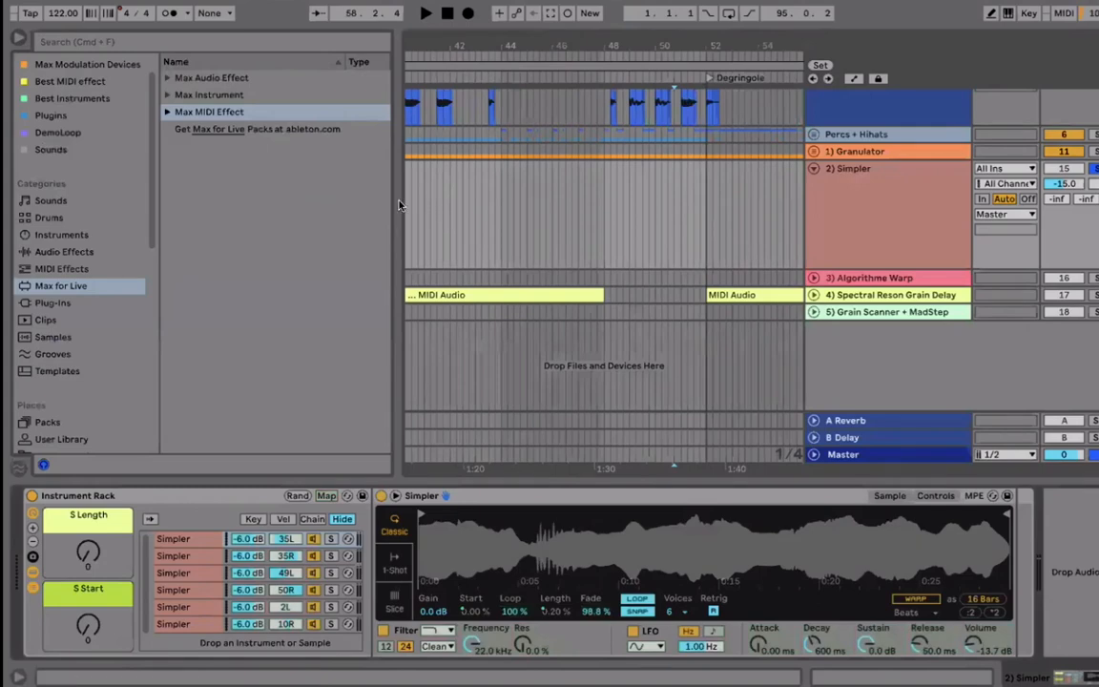
Step: Hide the browser, compare the chains' sample regions with S Length at 66, and reset it to 0 with S Start at 26
key("super+alt+b")
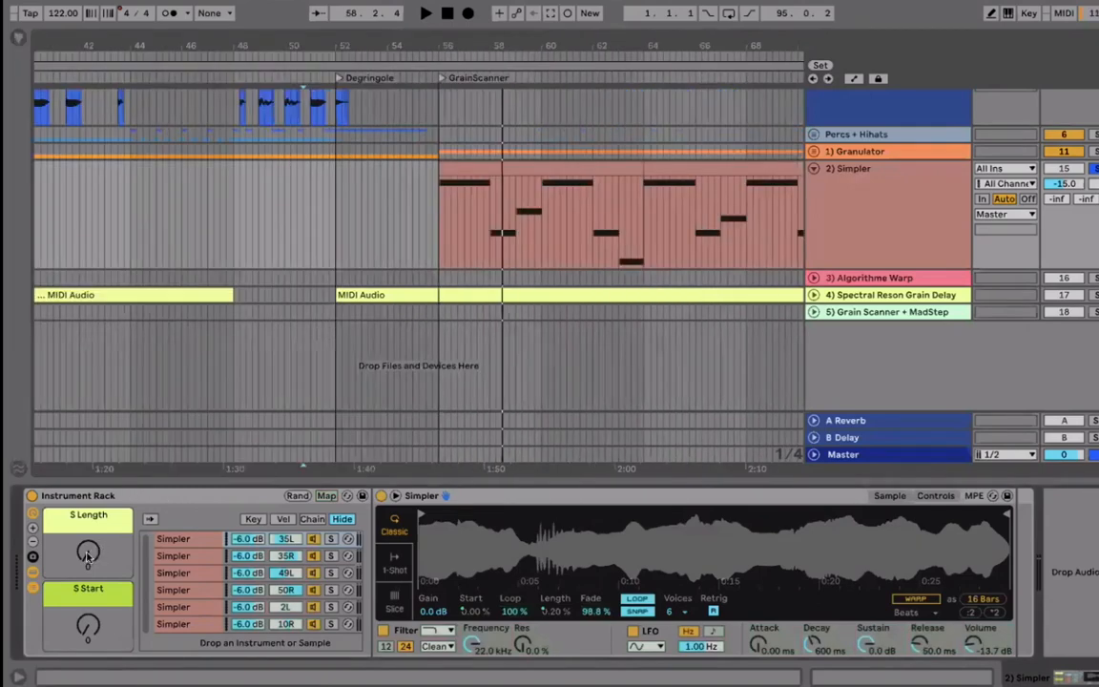
left_click_drag(88, 555, 115, 573)
left_click(180, 557)
left_click(187, 574)
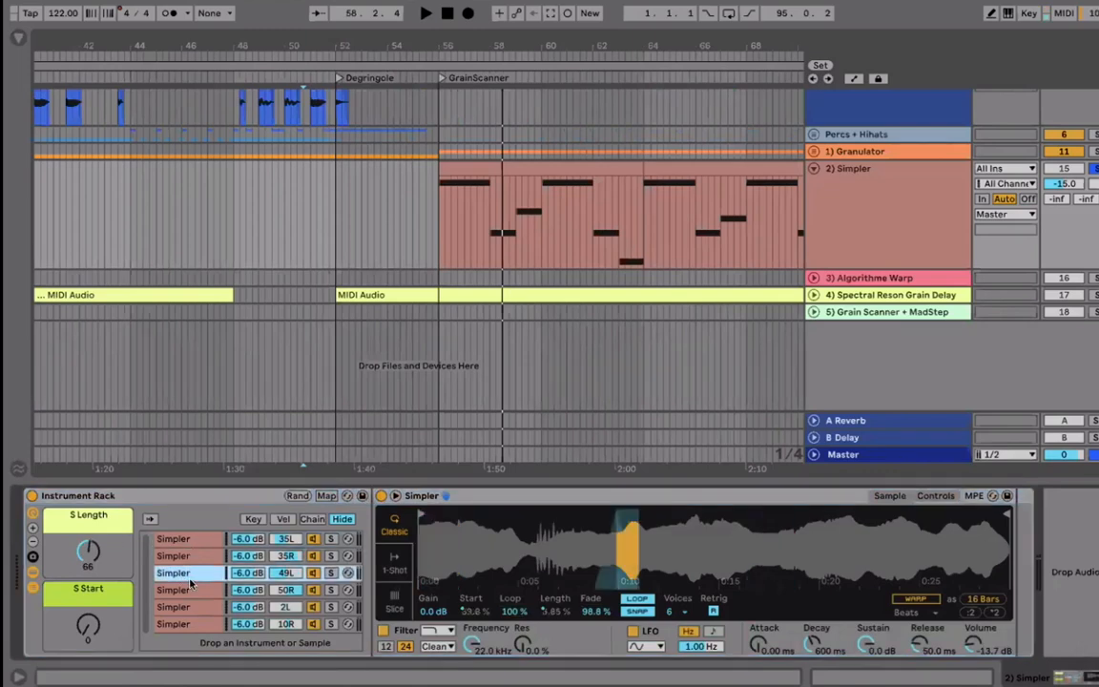
left_click(193, 590)
left_click(195, 608)
left_click(198, 624)
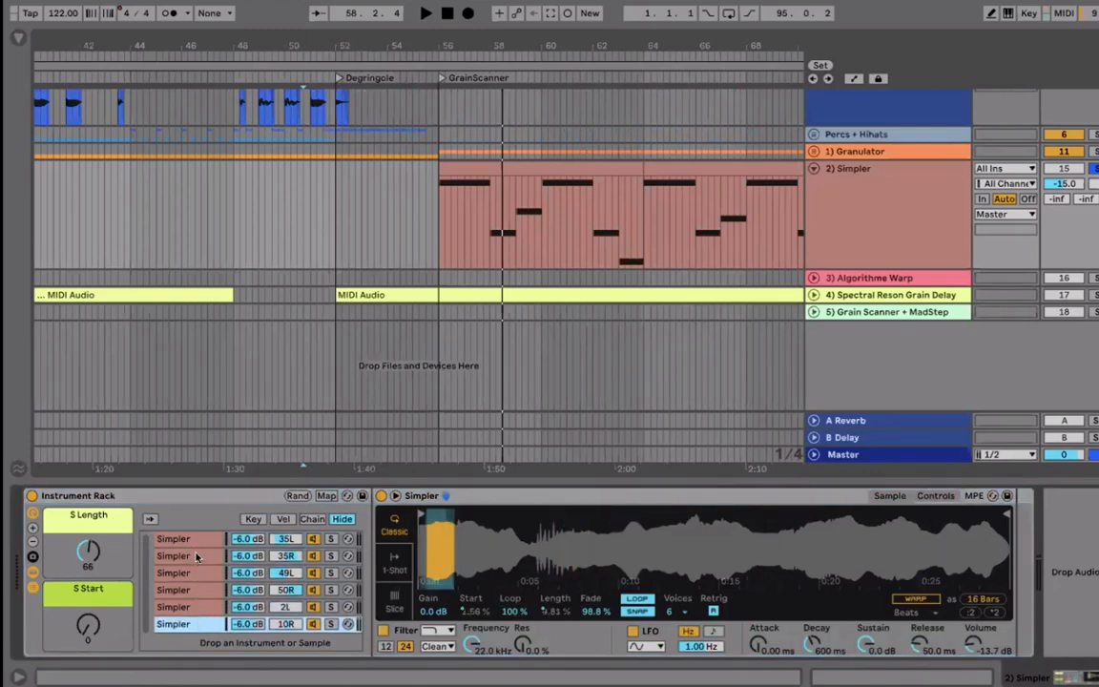
key("super+z")
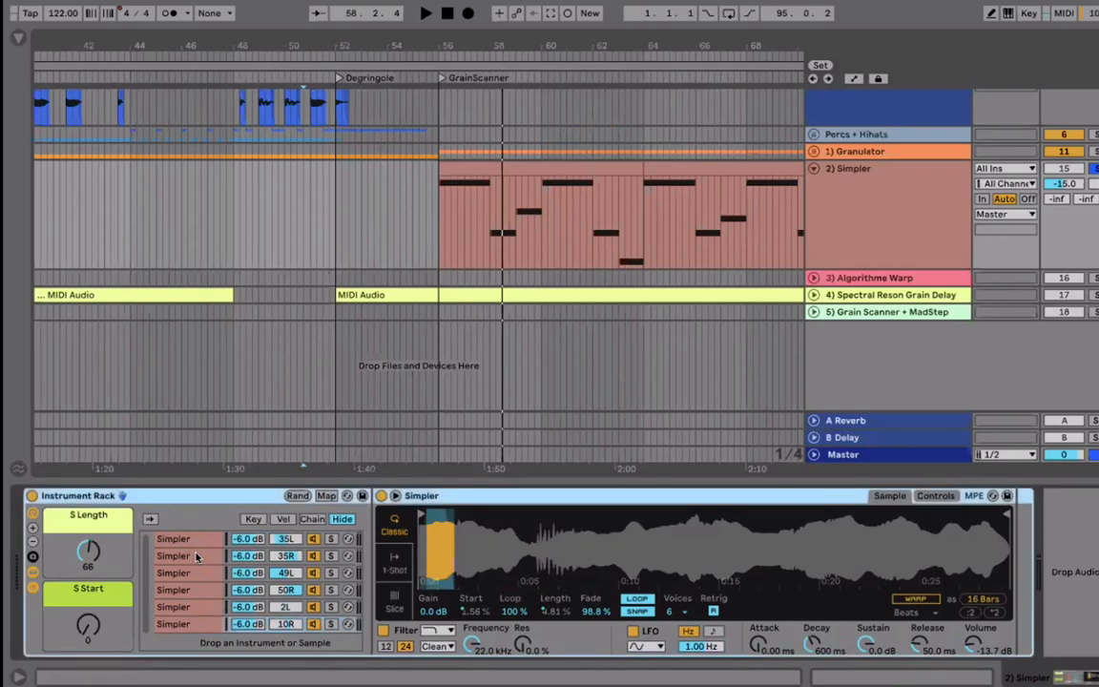
key("super+z")
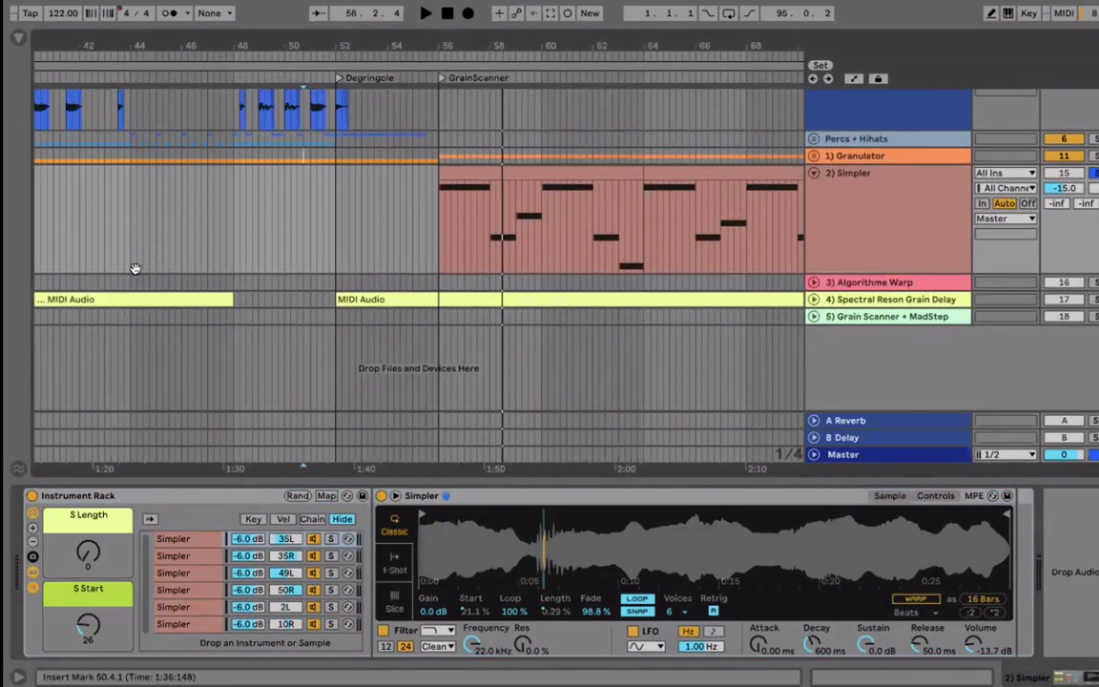
Step: Add a Pitch MIDI effect before the Simpler in the third chain and set it to -12 st
key("super+alt+b")
left_click(103, 268)
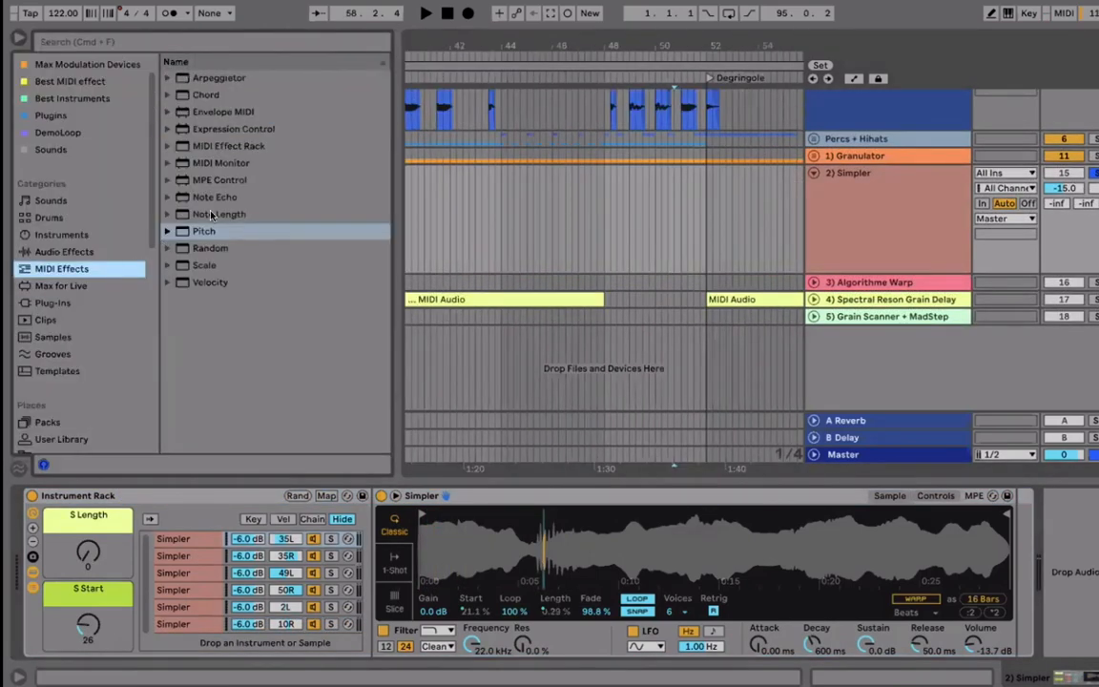
left_click(184, 232)
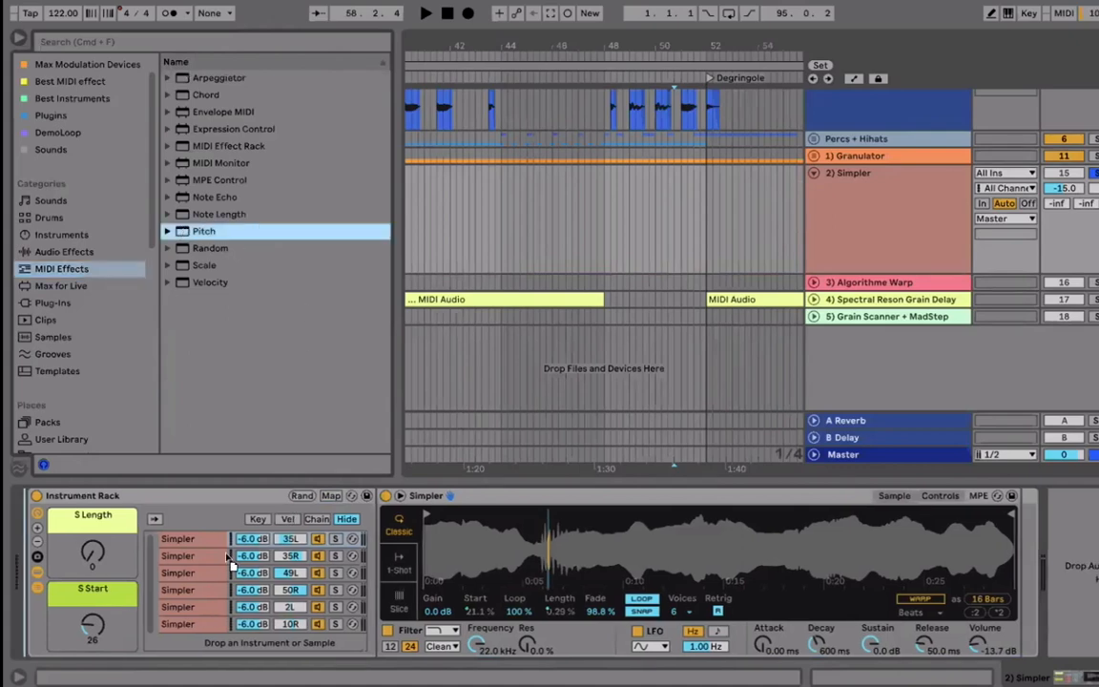
left_click(177, 573)
left_click_drag(182, 578, 173, 519)
left_click_drag(412, 542, 412, 572)
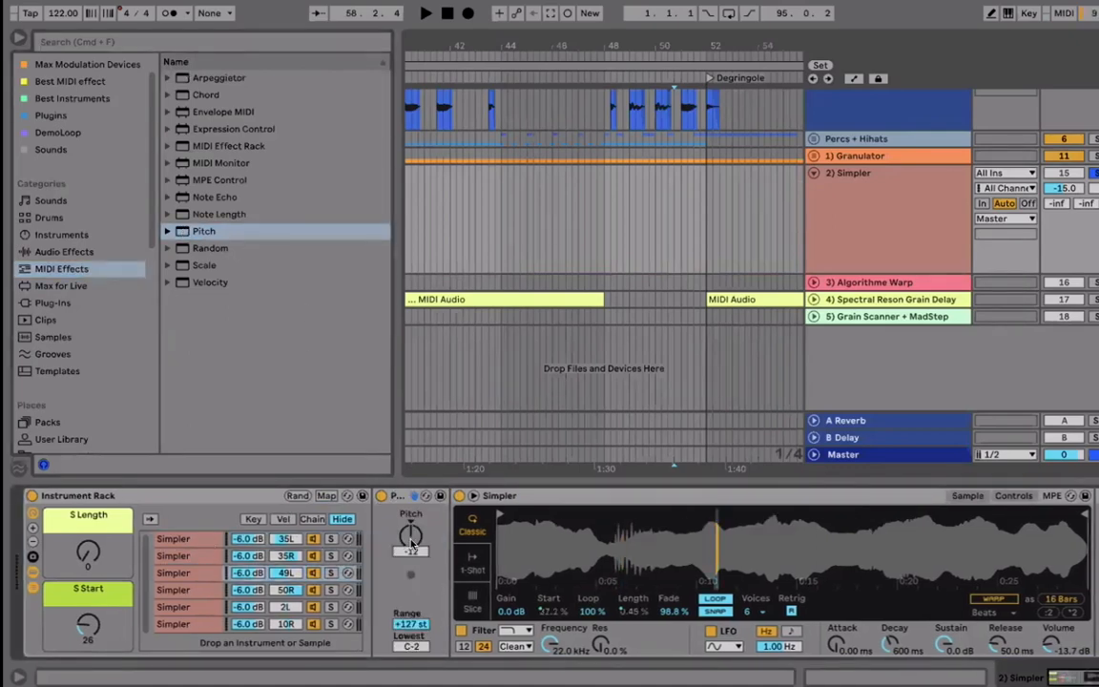
Step: Add a Pitch MIDI effect to the fourth chain and set it to +12 st
left_click_drag(207, 235, 215, 594)
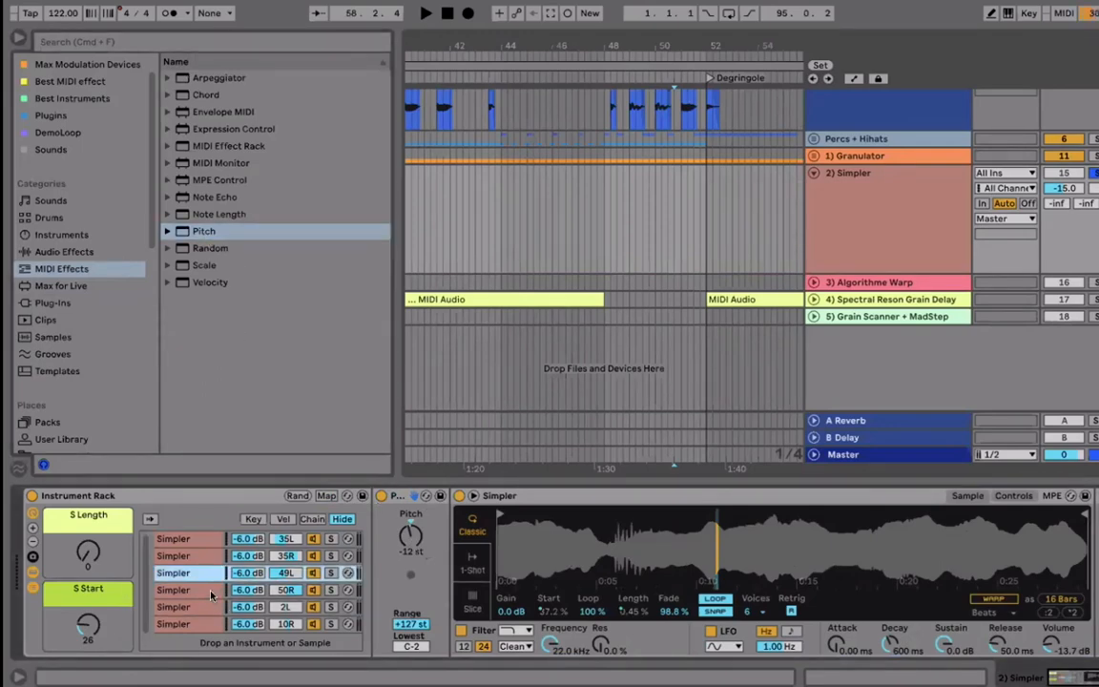
left_click(212, 594)
left_click(403, 537)
type("12")
key("Return")
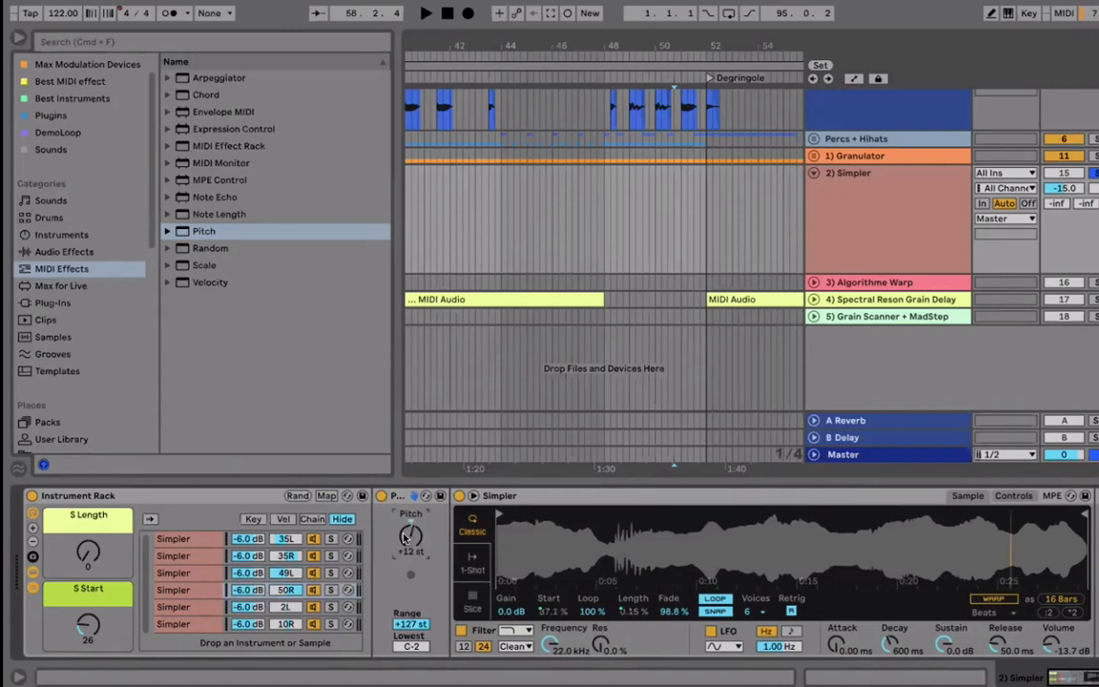
Step: Play the 2) Simpler clip with S Length at 61 and S Start at 77, comparing the first two chains' sample regions
left_click(875, 218)
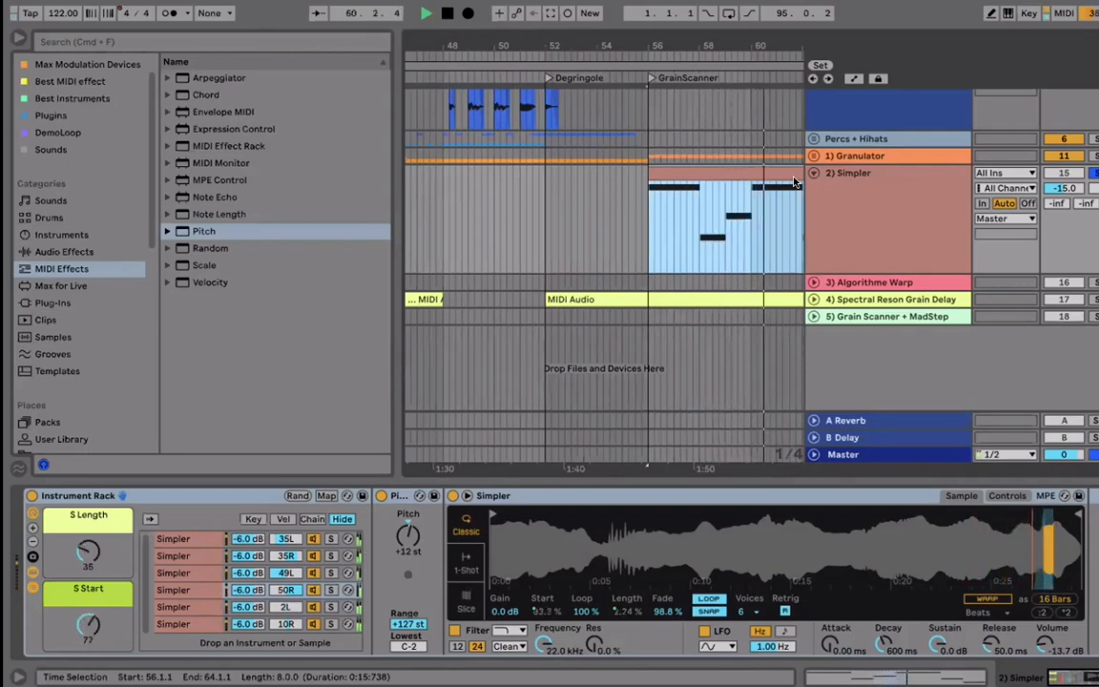
left_click(191, 541)
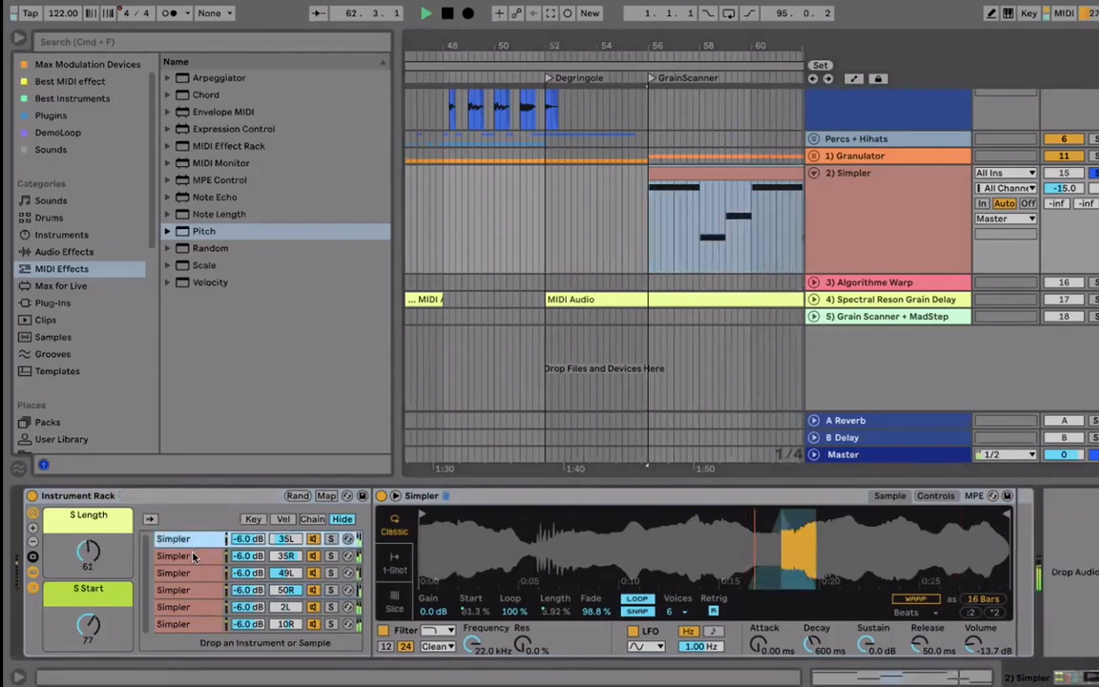
left_click(196, 556)
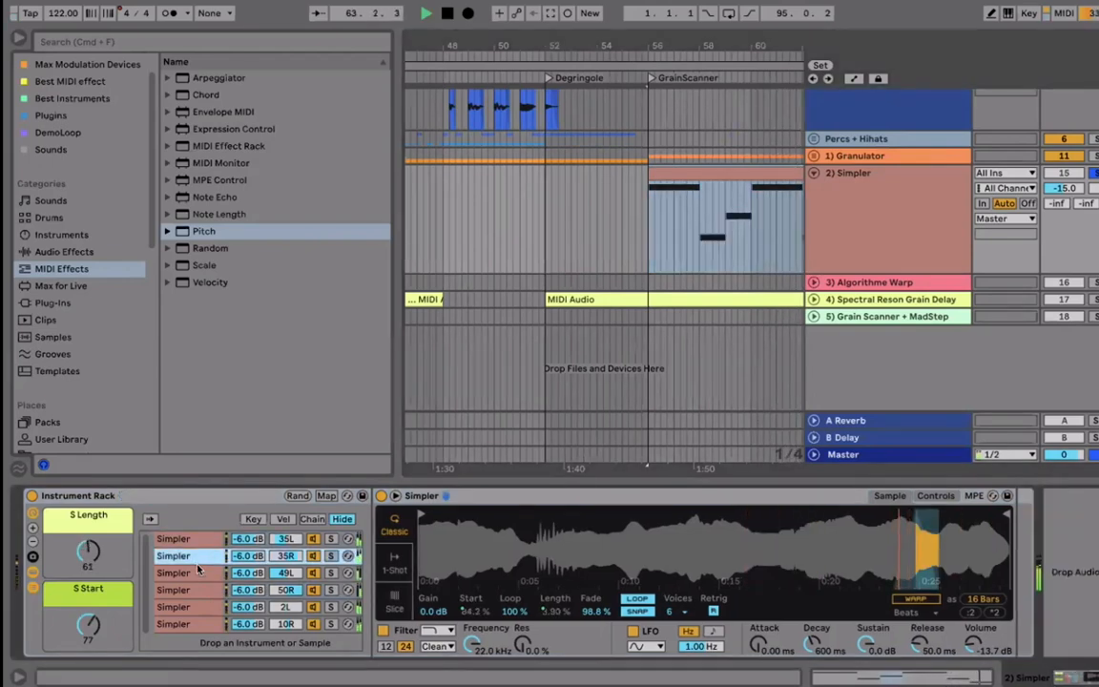
key("Left")
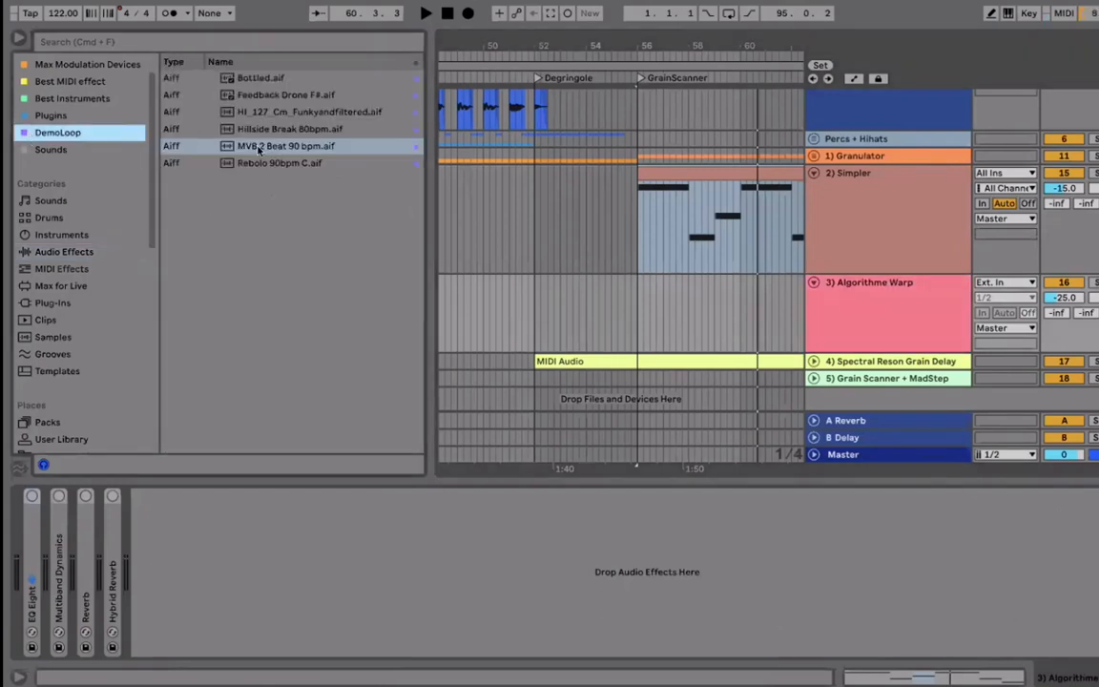
Step: Place MVB 2 Beat 90 bpm.aif at bar 50 on the 3) Algorithme Warp track, solo the track, and review the clip's warp modes
left_click_drag(325, 146, 498, 304)
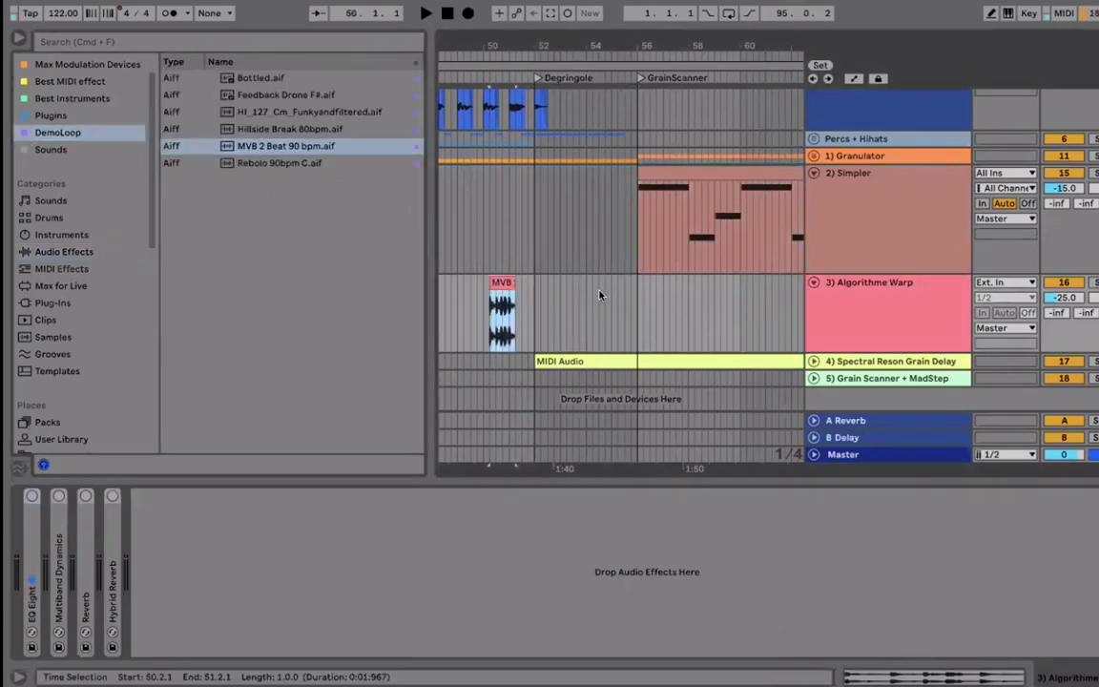
left_click(1096, 282)
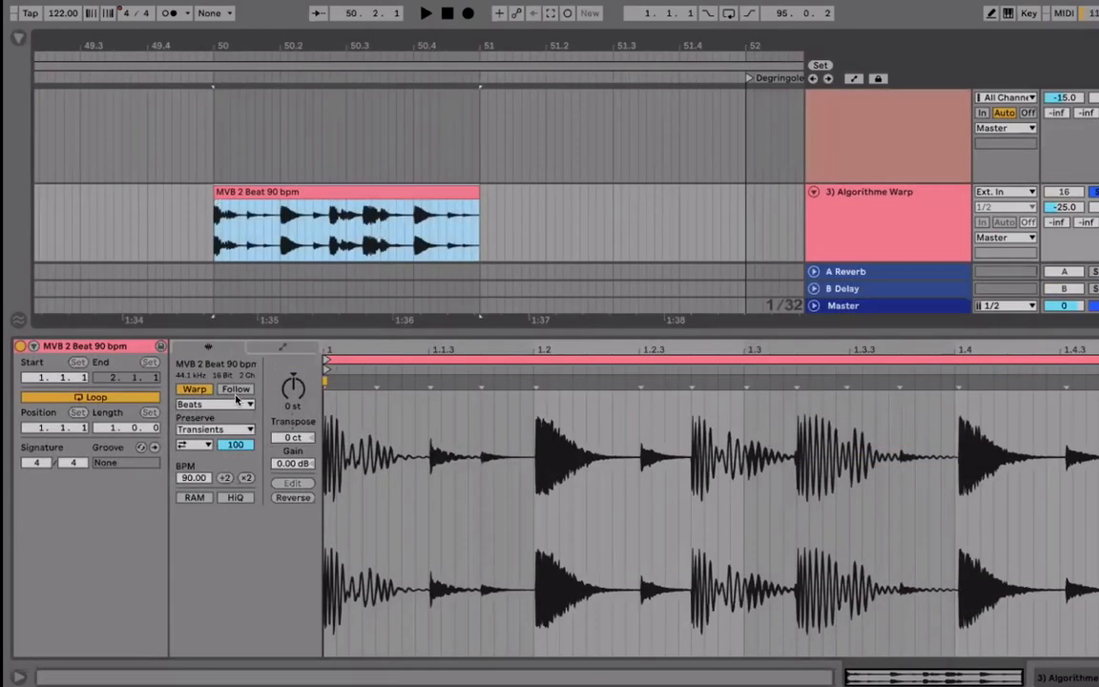
left_click(238, 404)
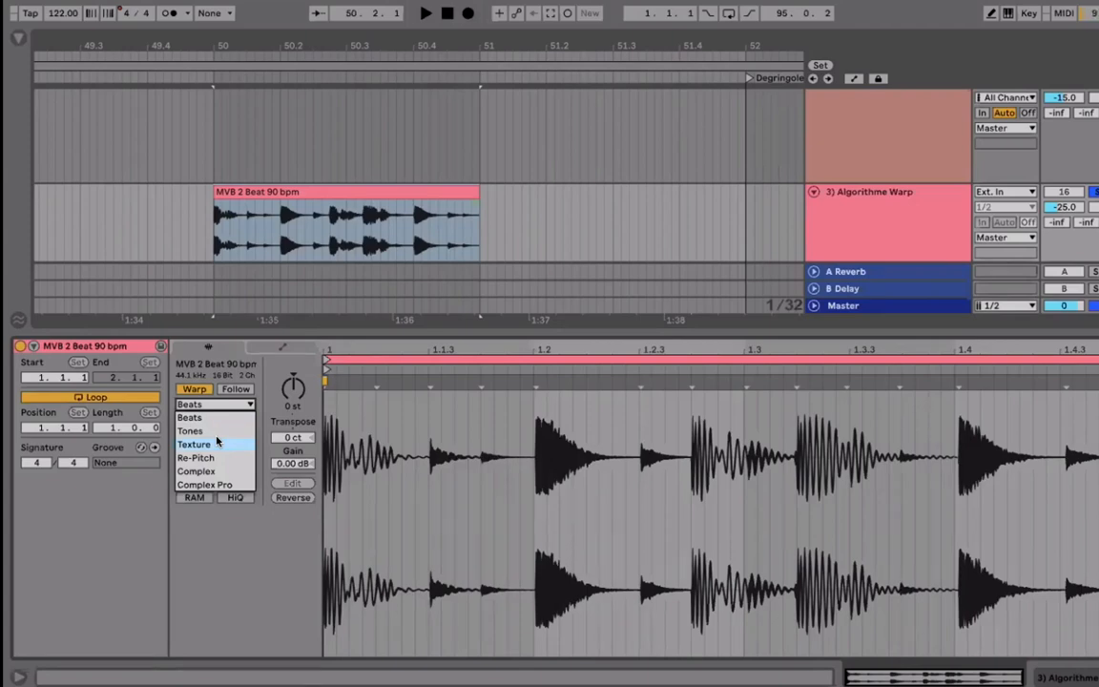
left_click(225, 406)
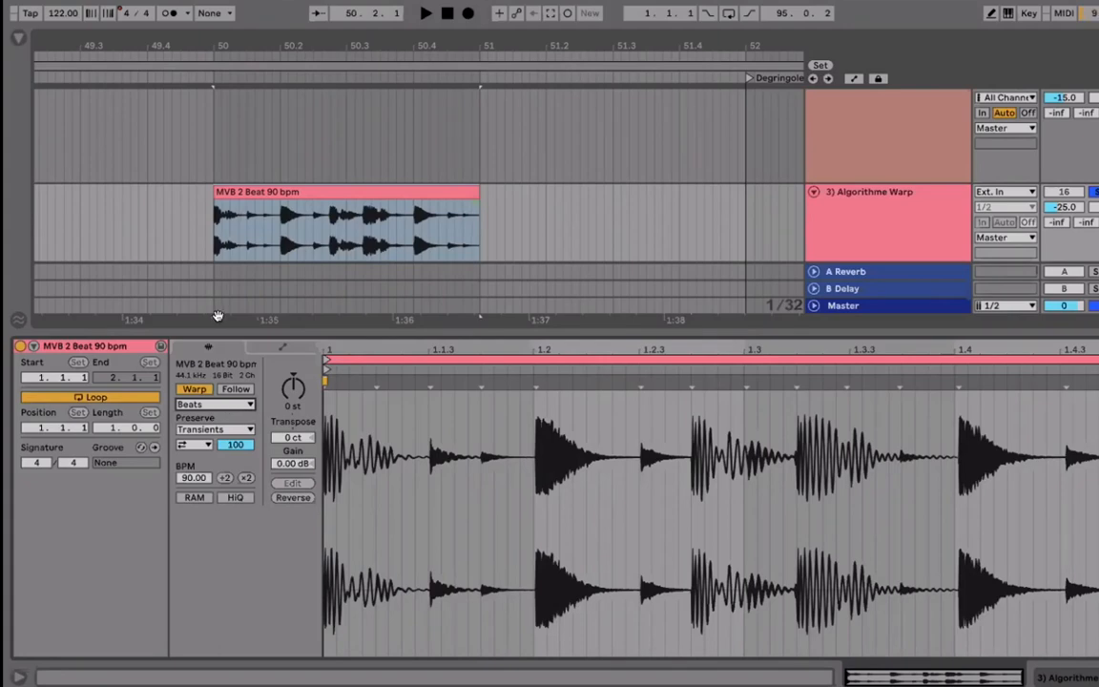
Step: Play the MVB 2 Beat clip against the metronome and turn the metronome off again
left_click(276, 190)
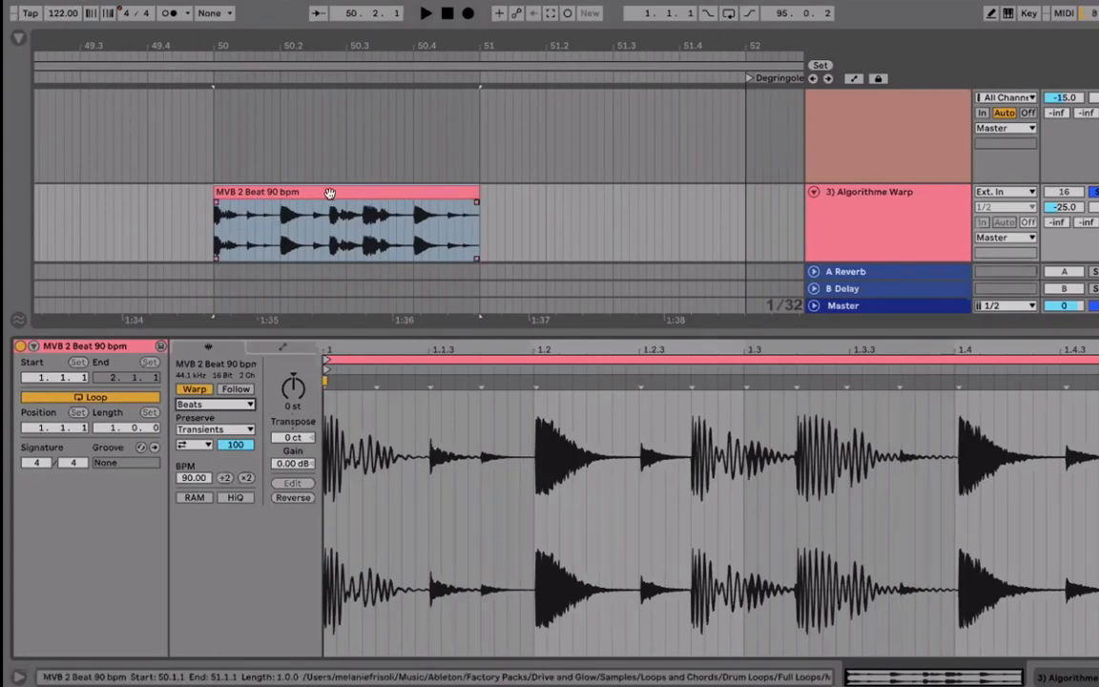
left_click(169, 13)
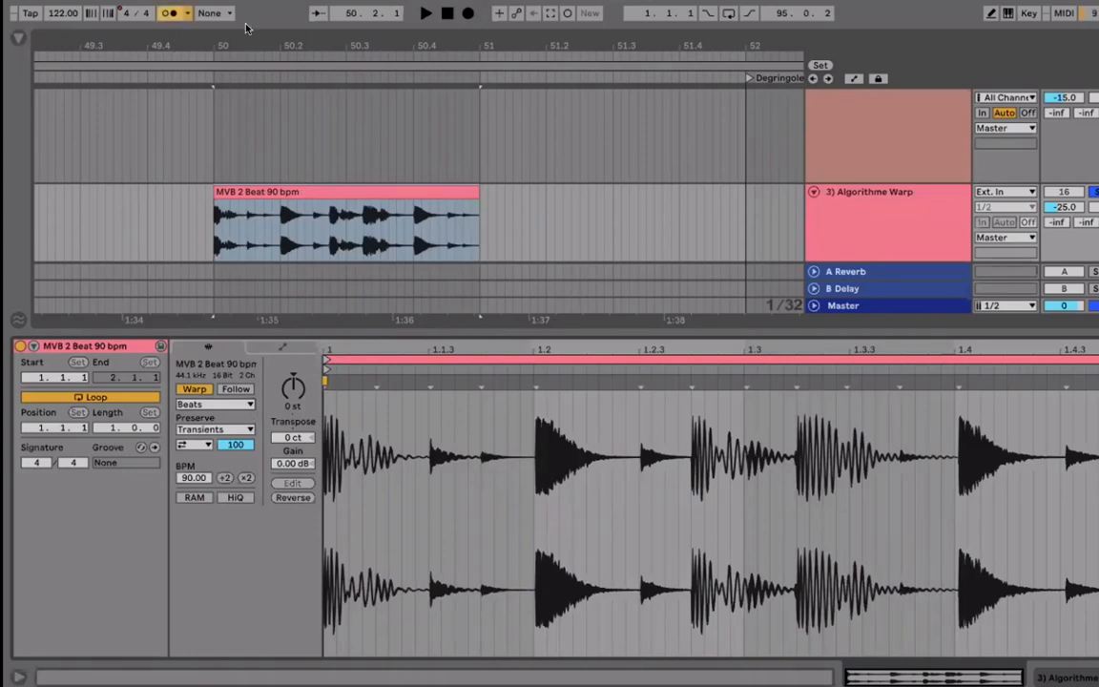
key("space")
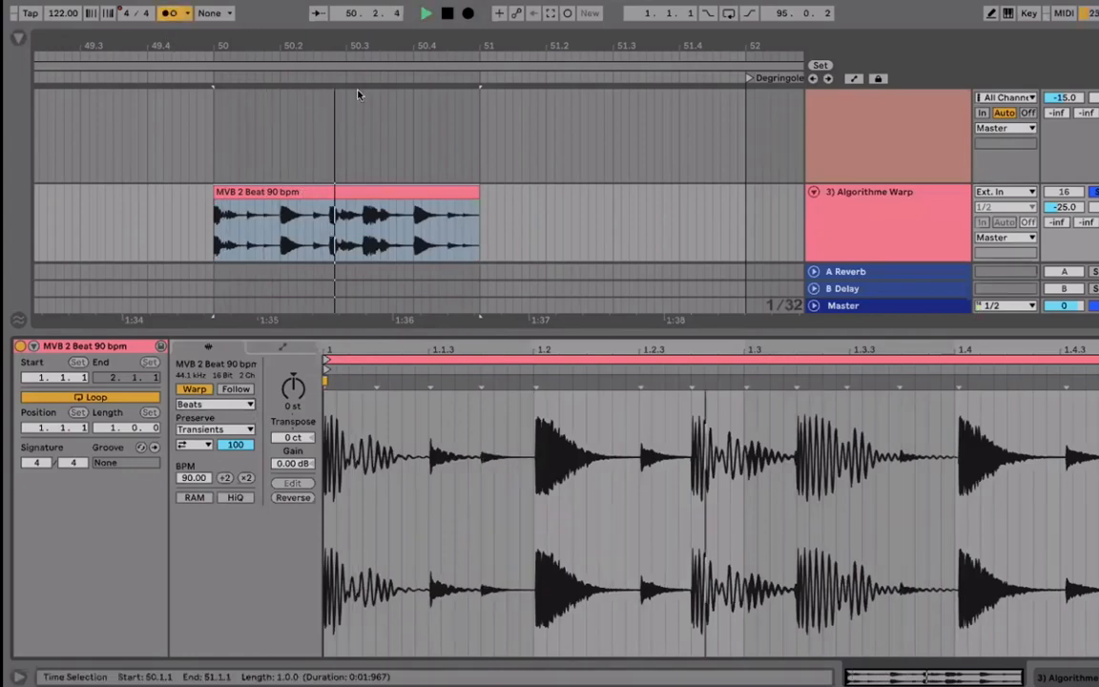
key("space")
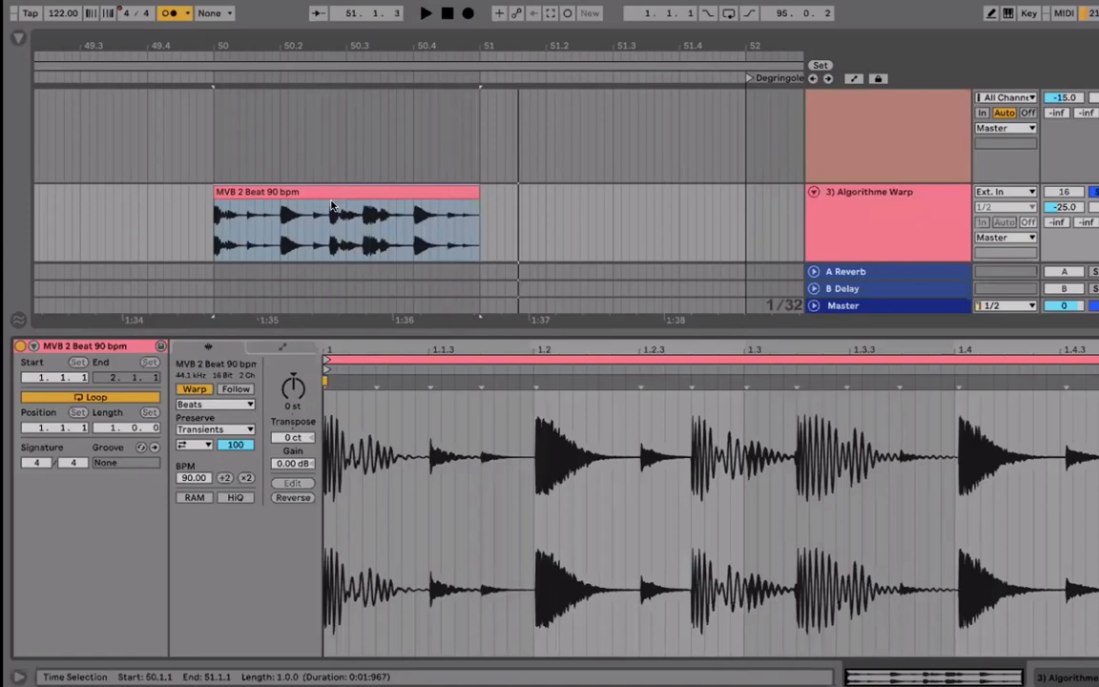
left_click(170, 13)
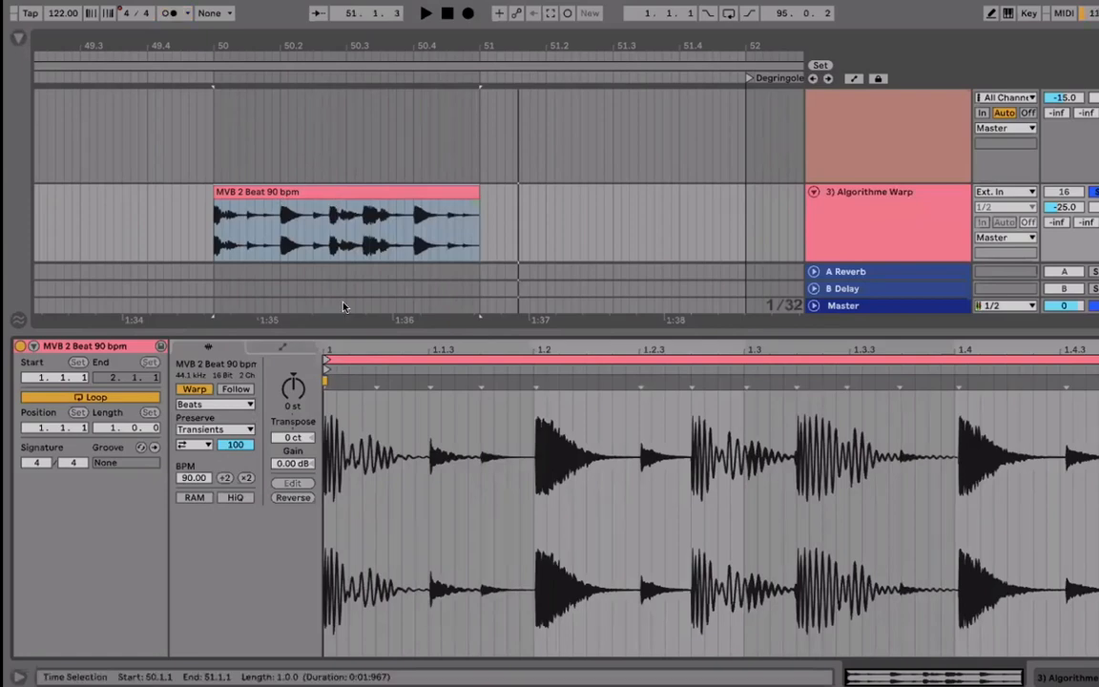
Step: Check the in/out sample rate in the audio preferences
left_click(272, 191)
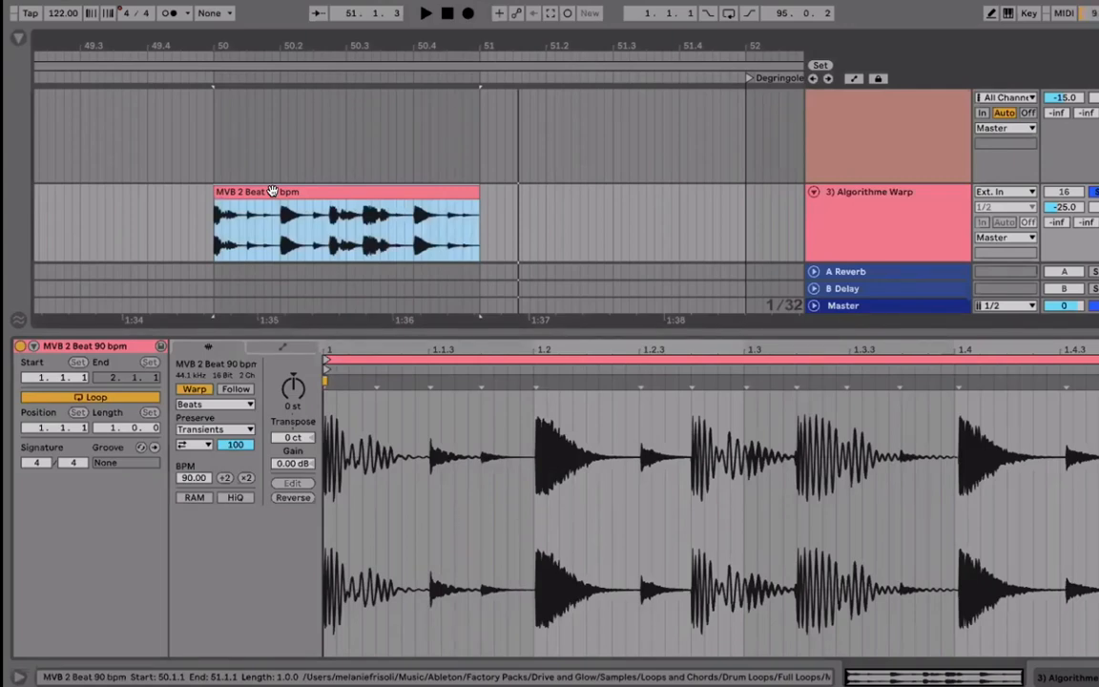
key("super+comma")
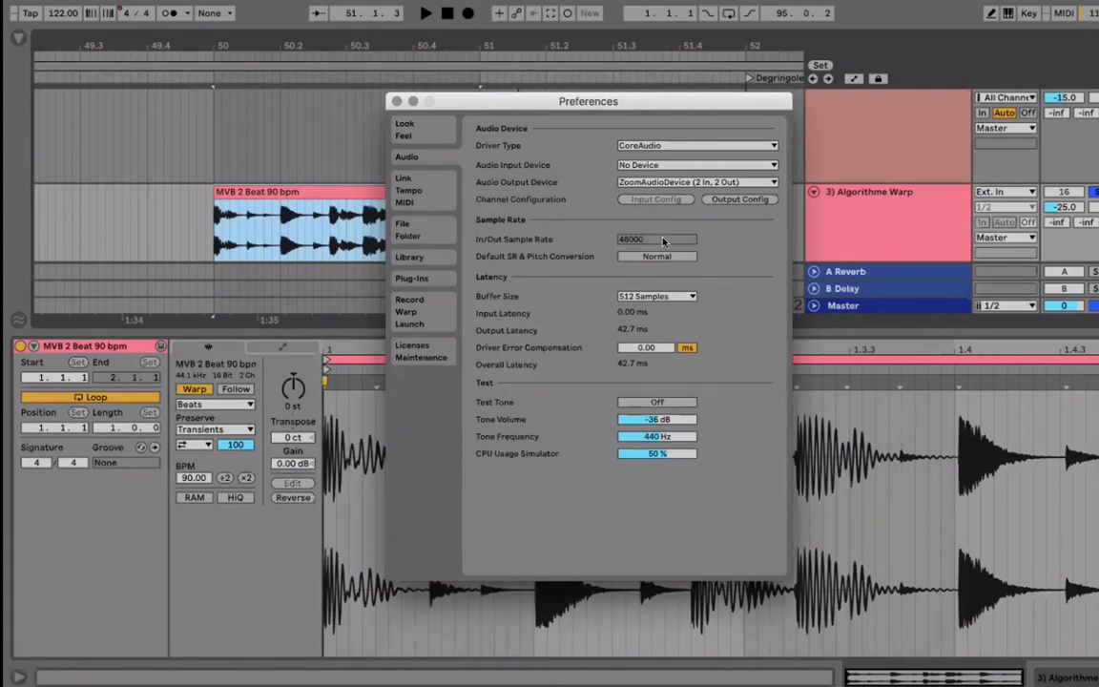
key("Escape")
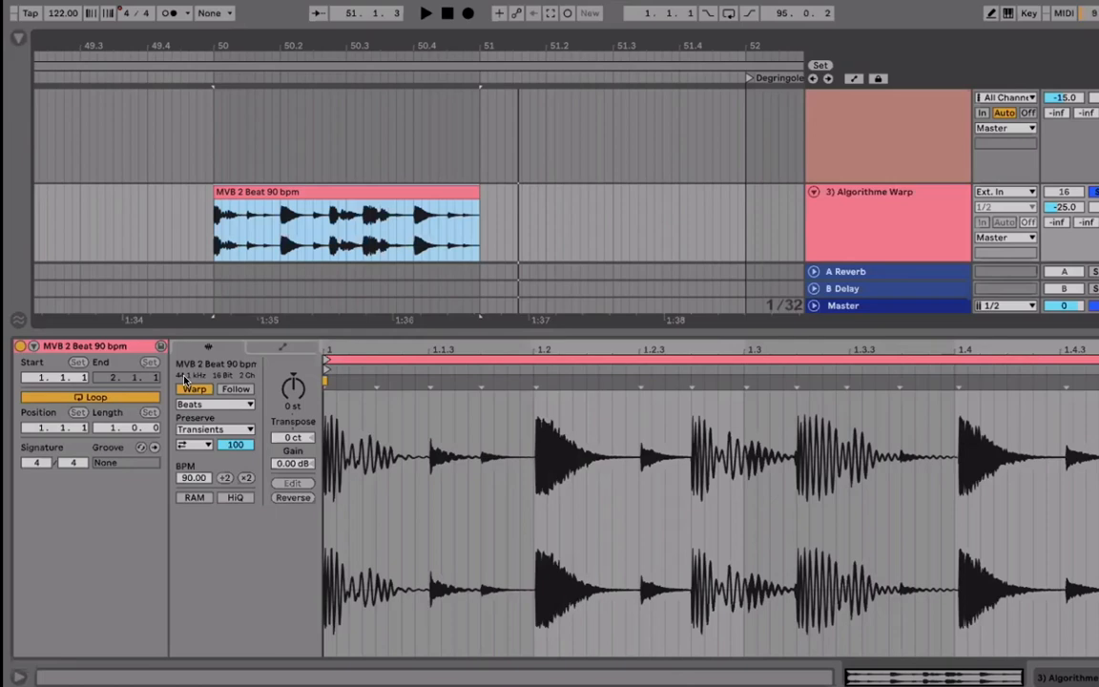
Step: Set the project tempo to 45 BPM
left_click(275, 183)
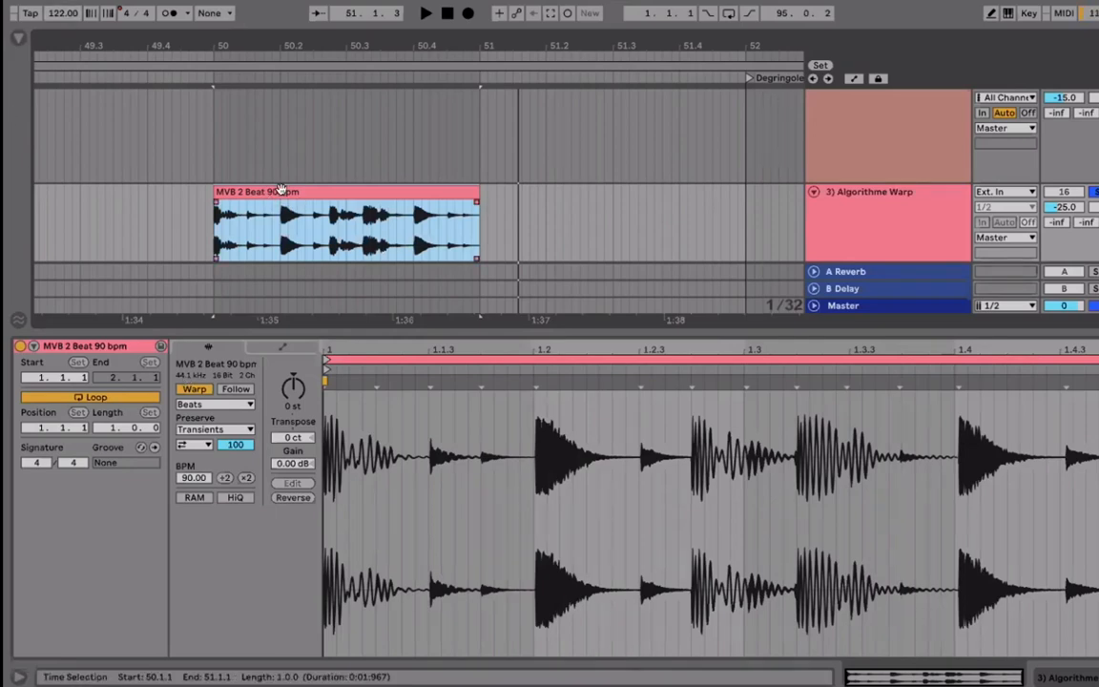
left_click(61, 15)
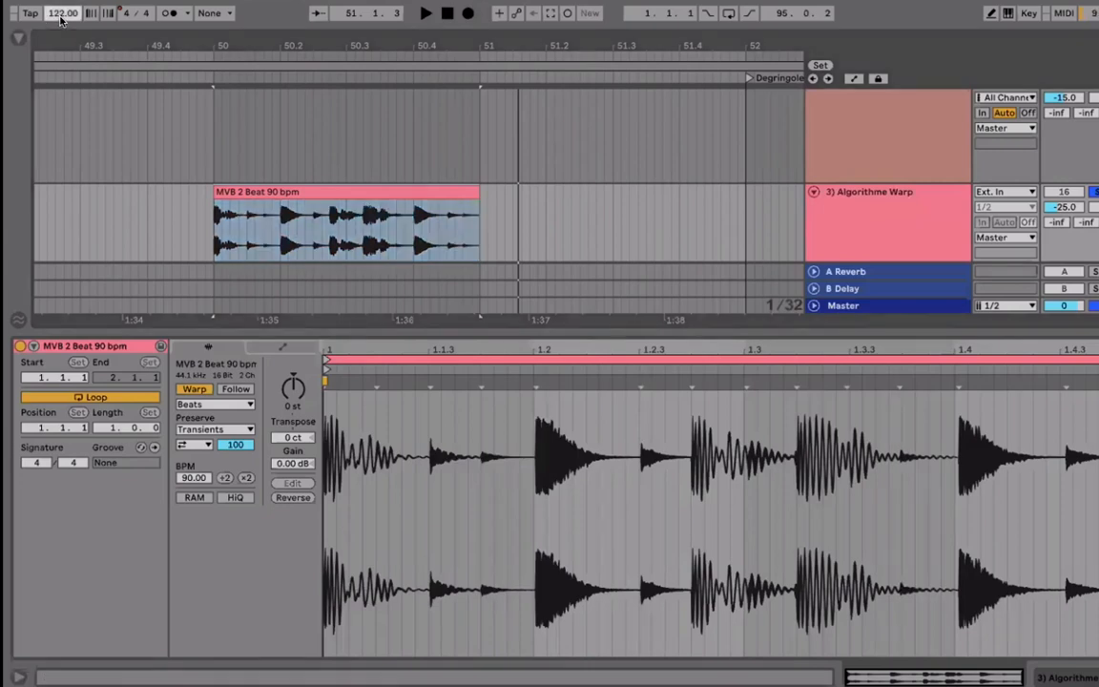
type("45")
key("Return")
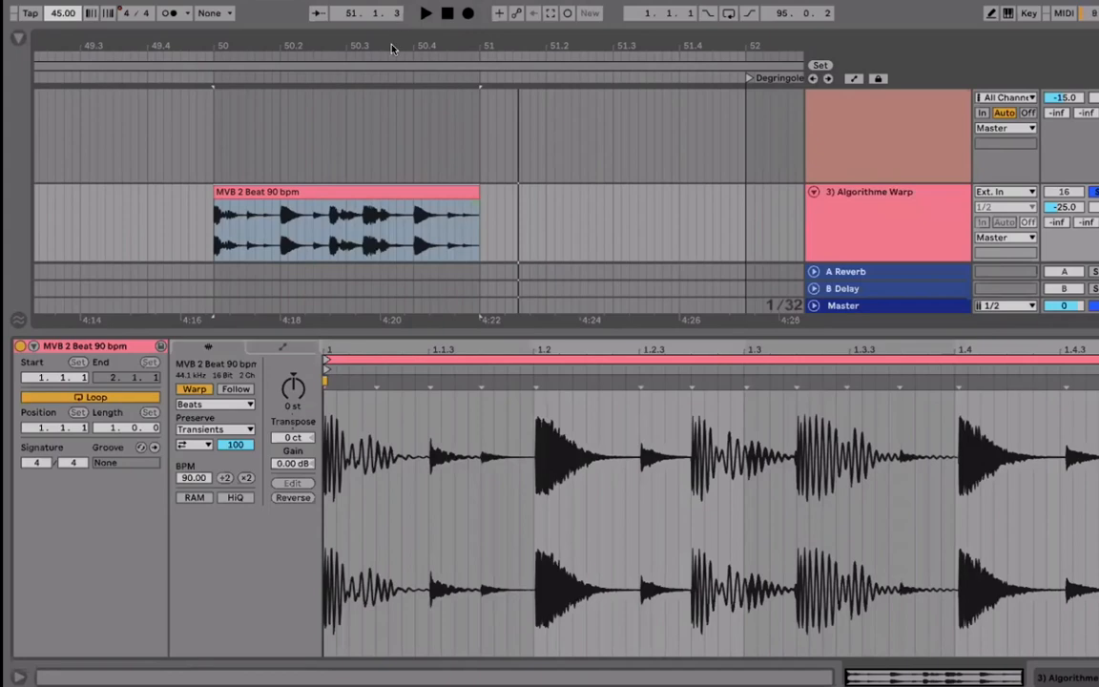
Step: Play the MVB 2 Beat clip and set the 3) Algorithme Warp track's volume to -20.0 dB
left_click(279, 192)
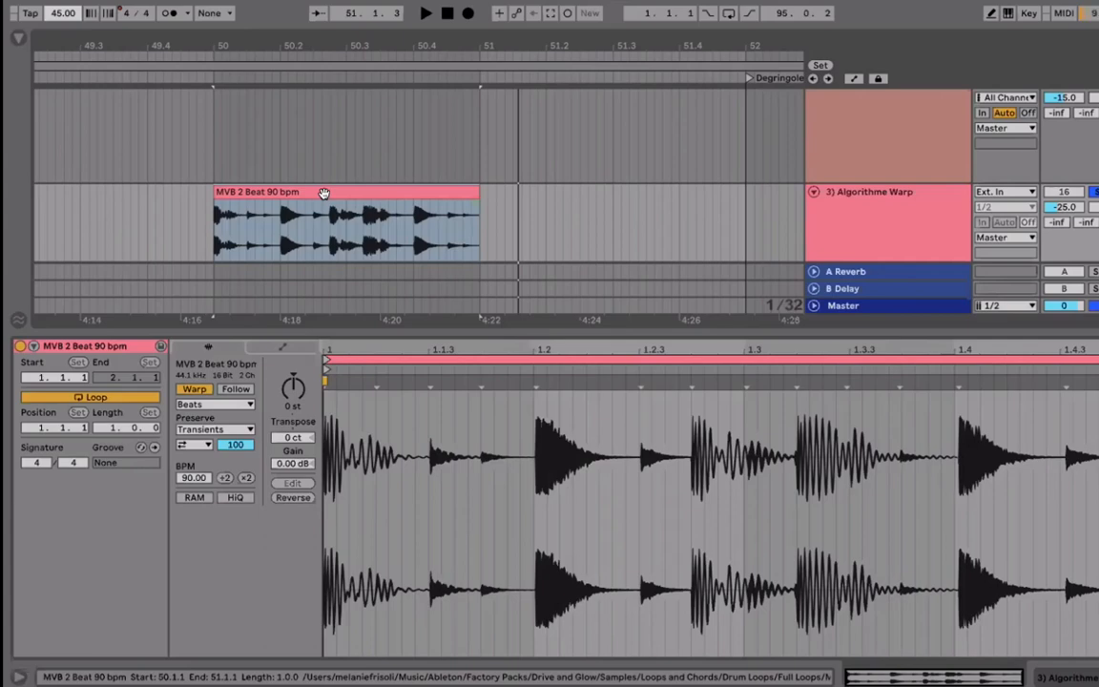
left_click(324, 194)
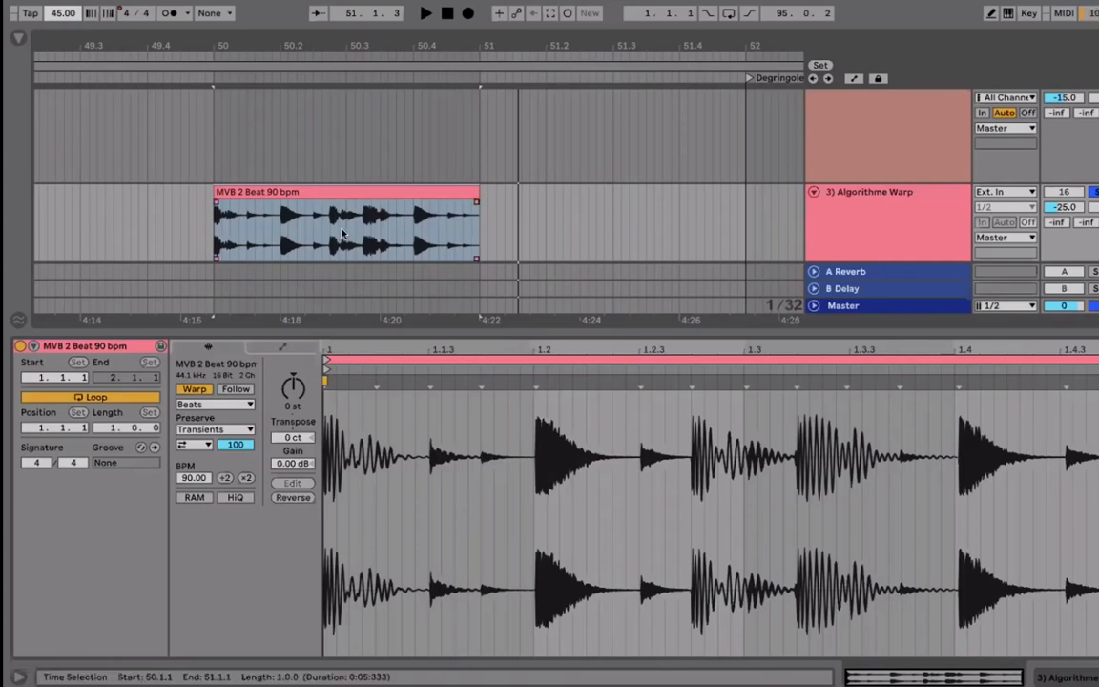
key("space")
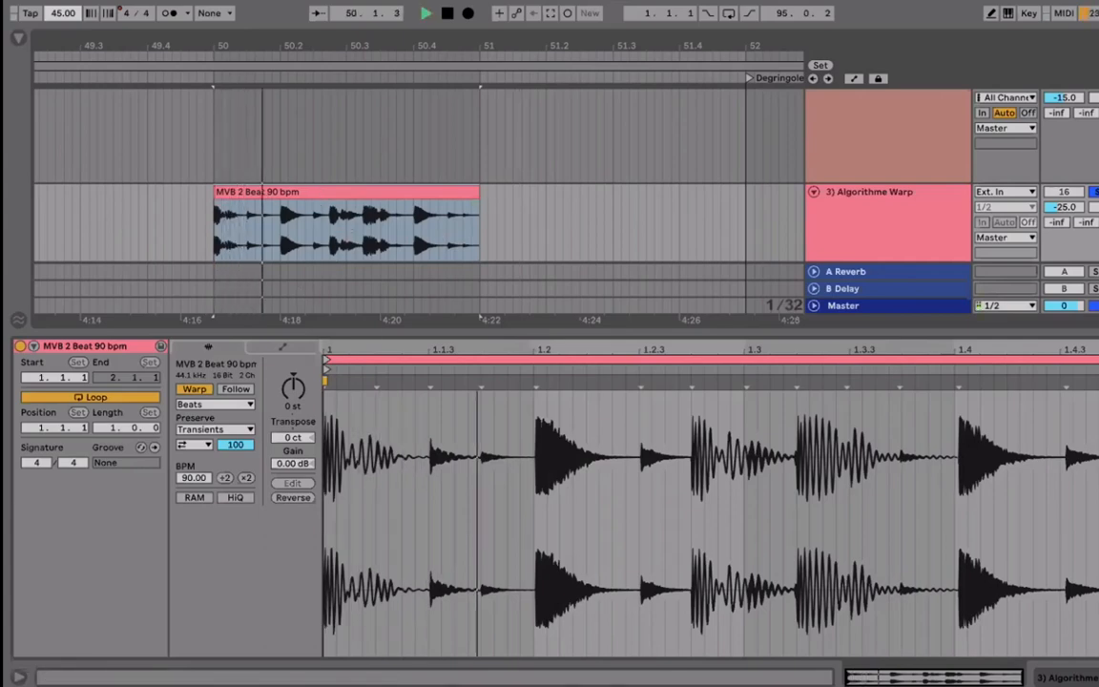
left_click_drag(1063, 207, 1063, 191)
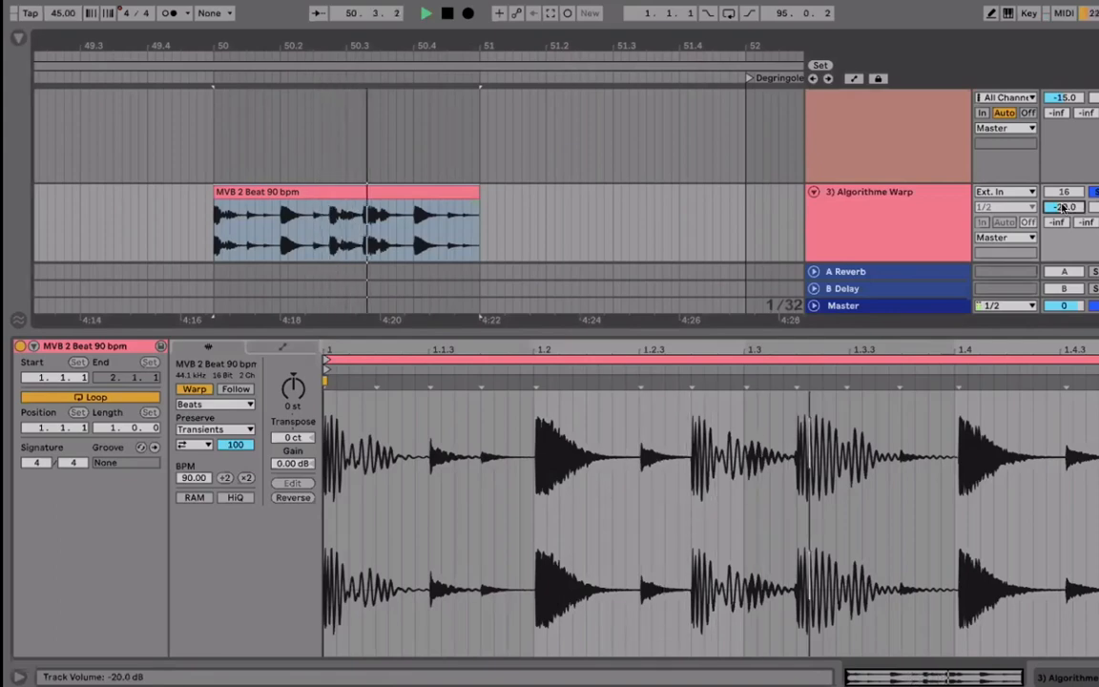
key("space")
Step: Play the MVB 2 Beat clip at a tempo of 90 BPM, and undo the tempo change
left_click(65, 16)
type("90")
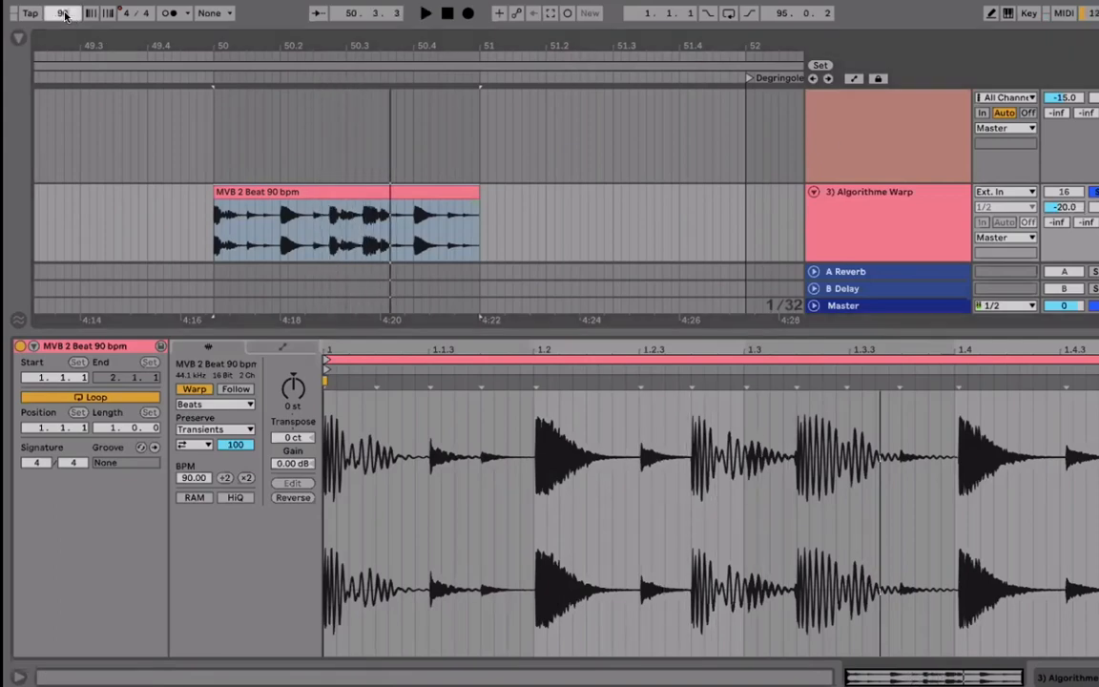
key("Return")
key("space")
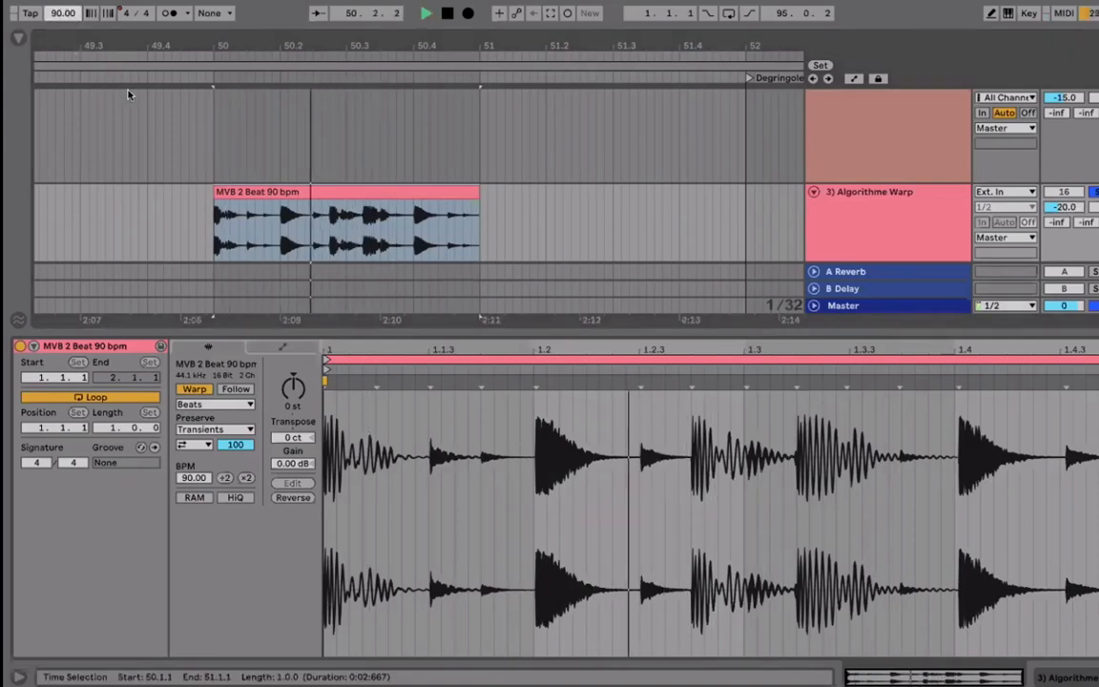
key("space")
left_click(285, 189)
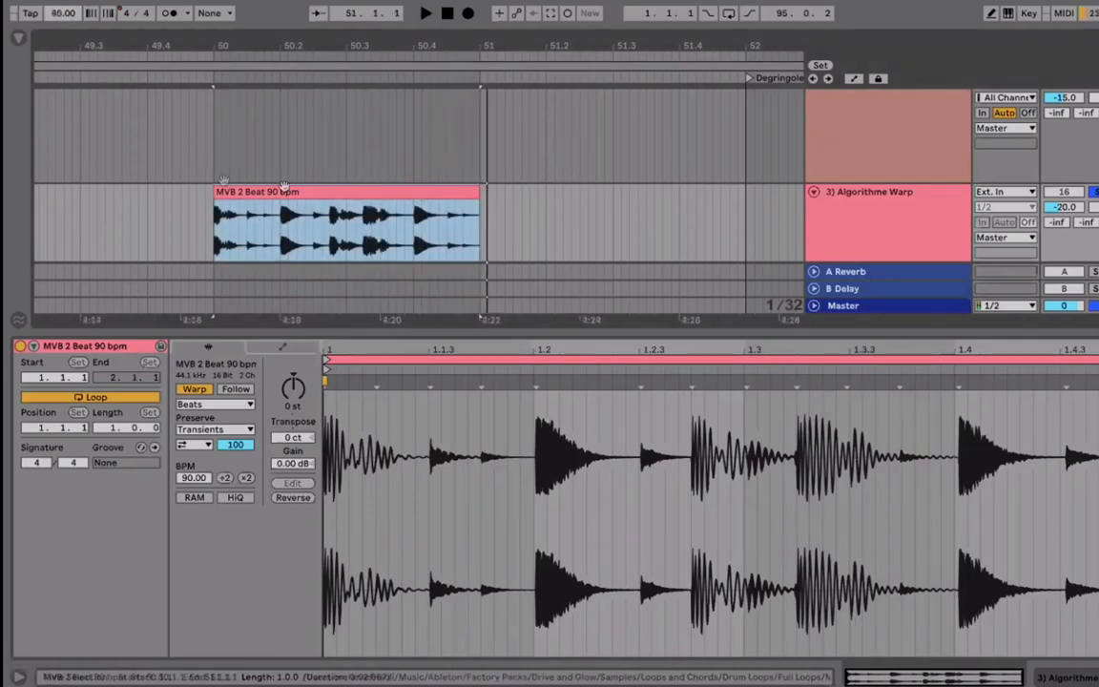
key("super+z")
Step: Listen to the whole MVB 2 Beat clip at 45 BPM
key("space")
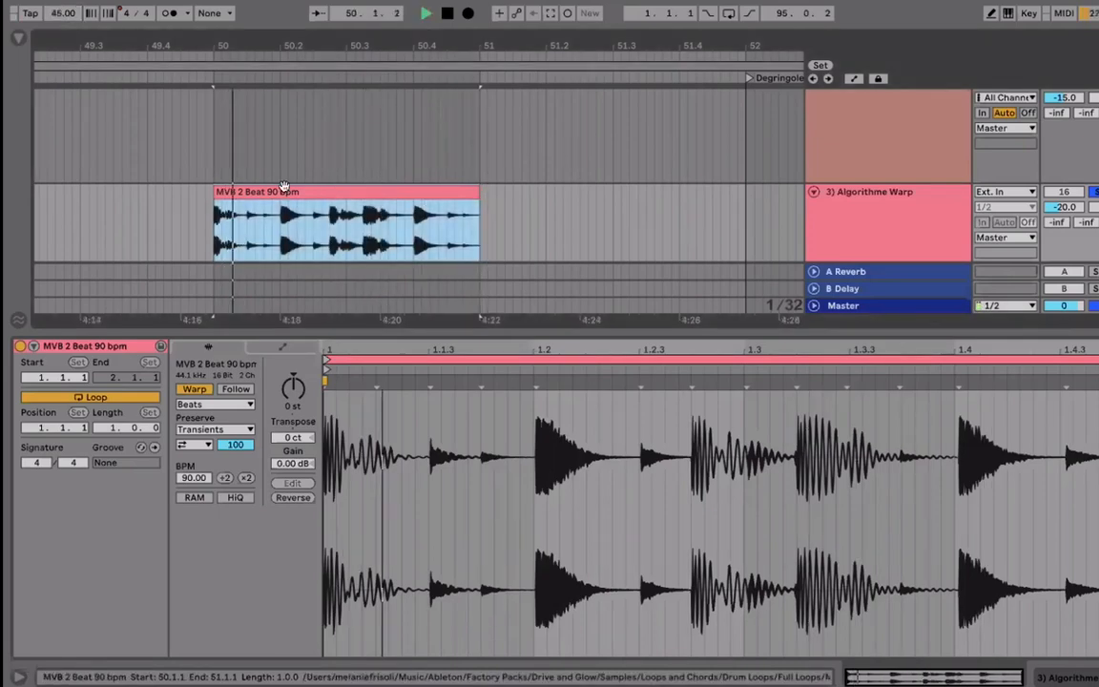
left_click(315, 250)
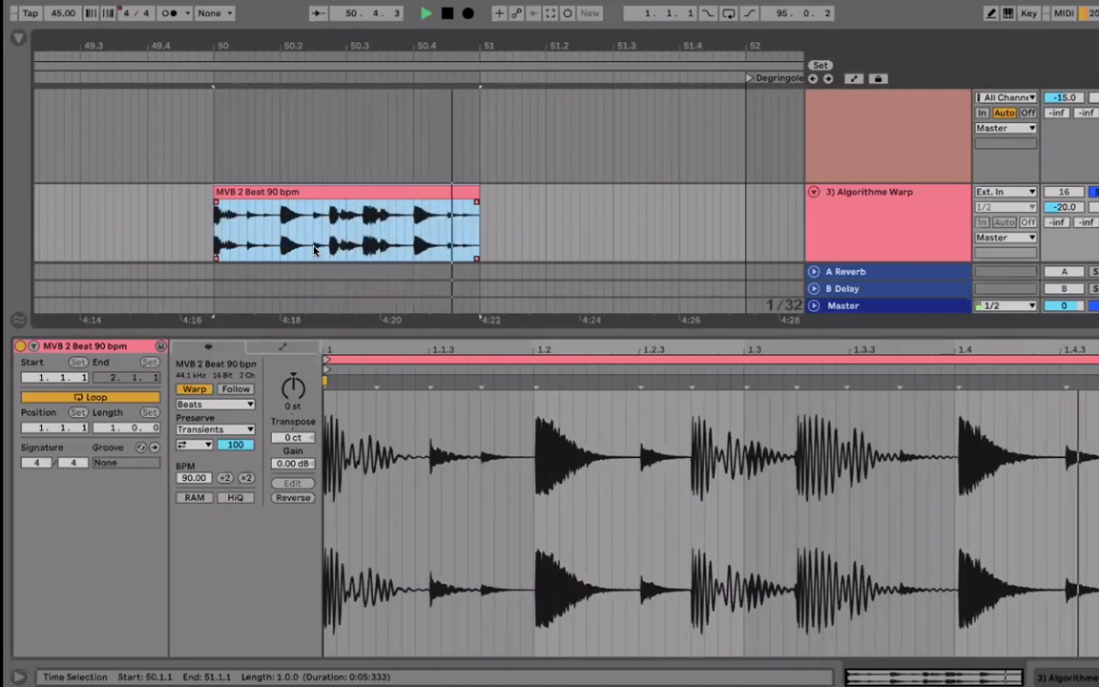
key("space")
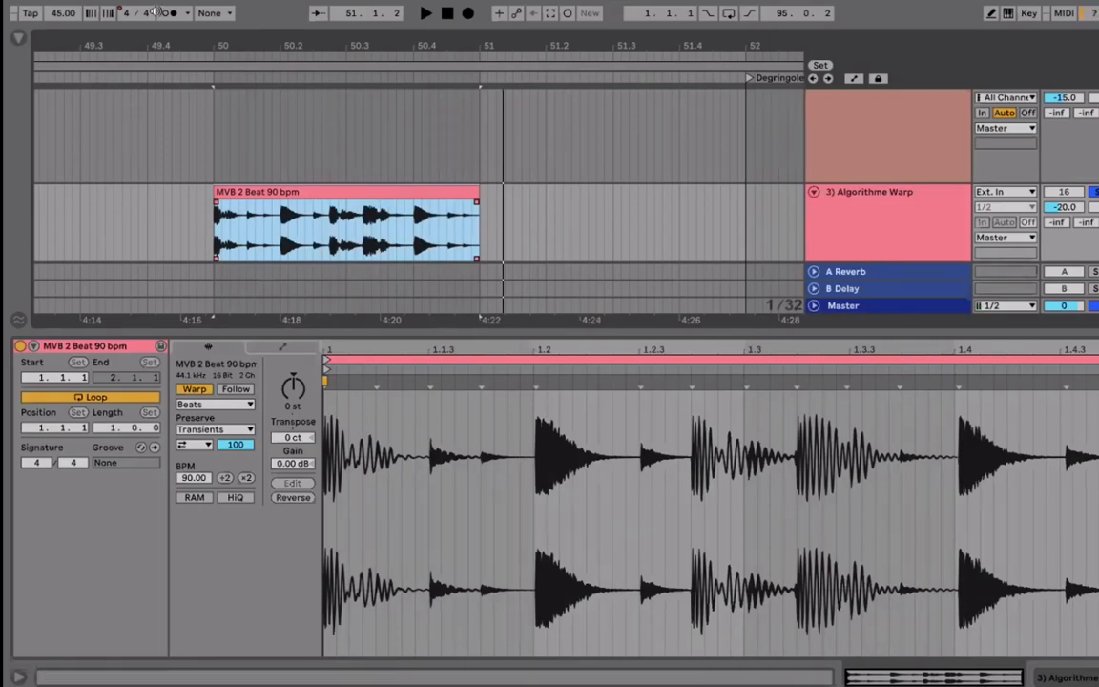
Step: Set the project tempo to 22.5 BPM and play the MVB 2 Beat clip
left_click(62, 12)
type("22.5")
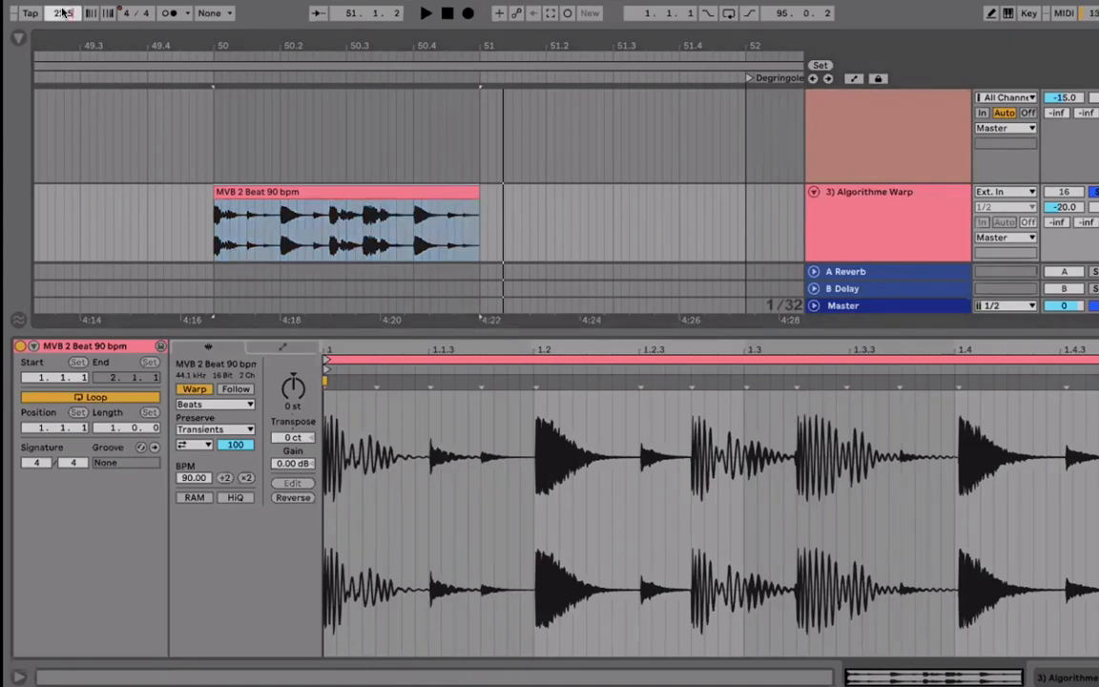
key("Return")
left_click(289, 191)
key("space")
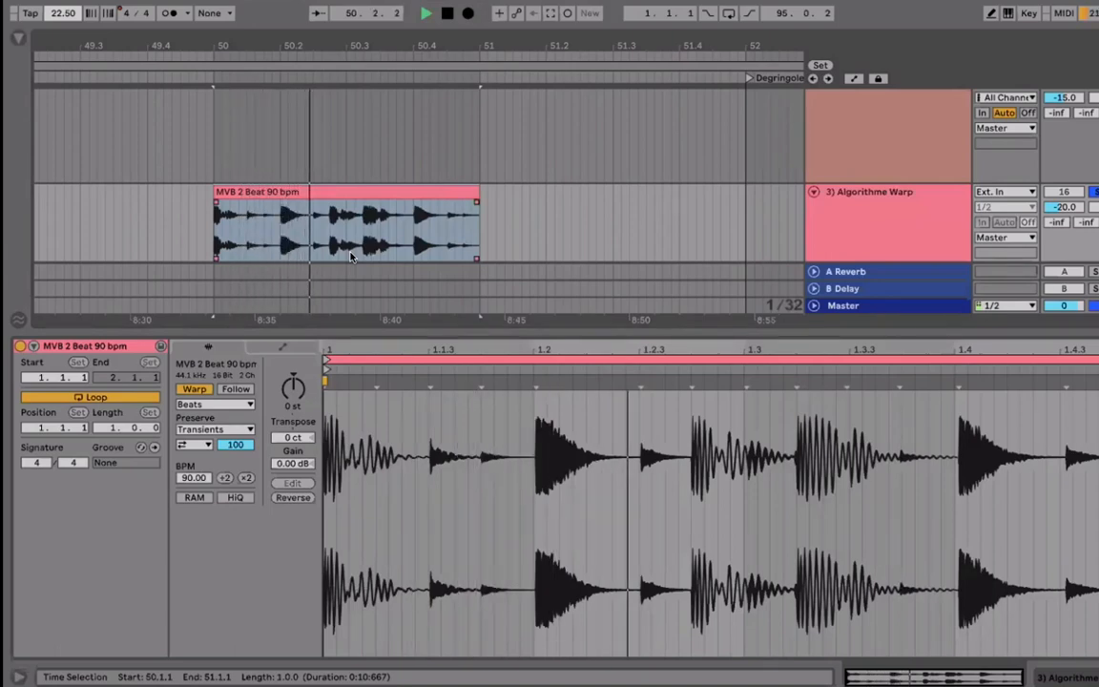
key("space")
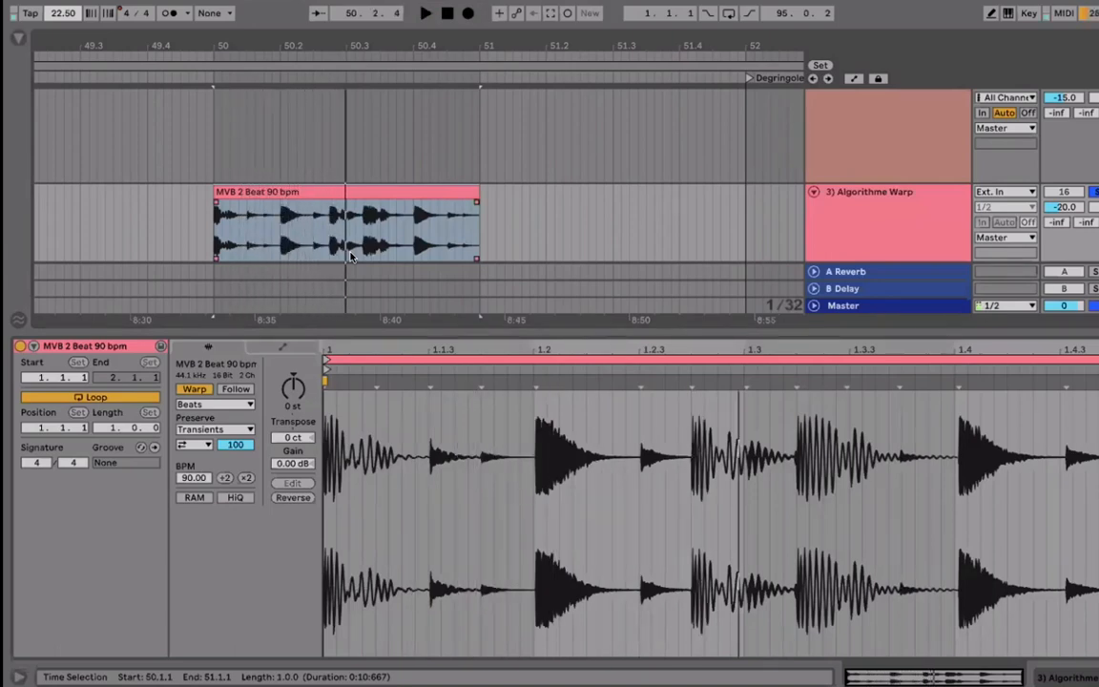
Step: Review the clip's transient loop modes in Beats warp mode and keep the back-and-forth loop option
left_click(310, 190)
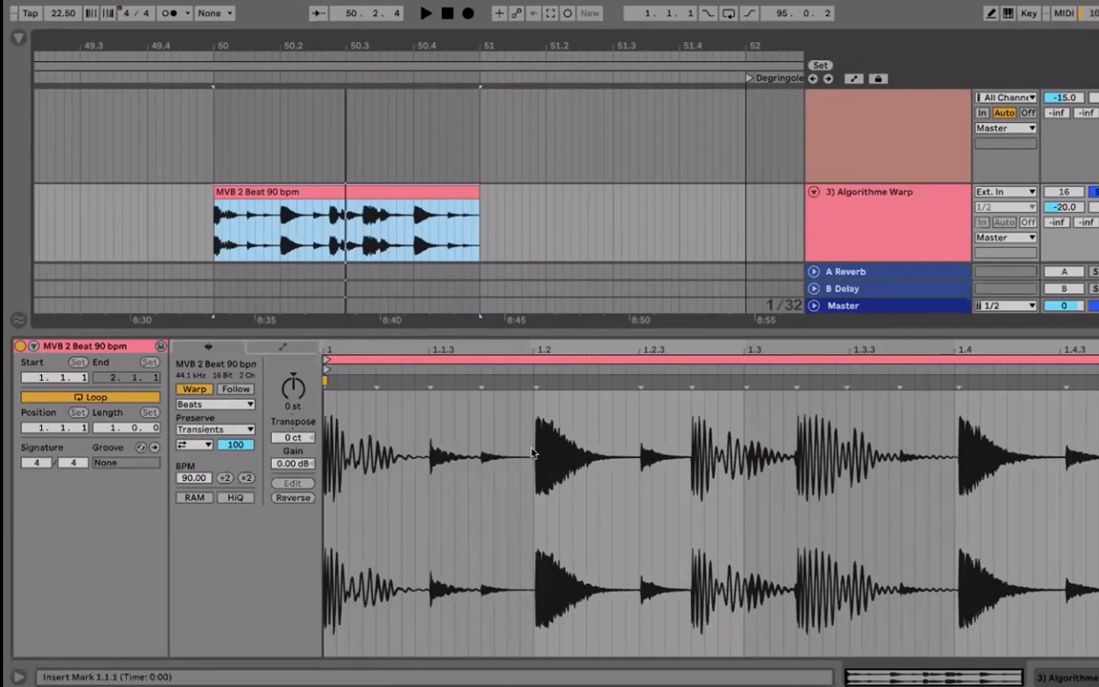
left_click(190, 445)
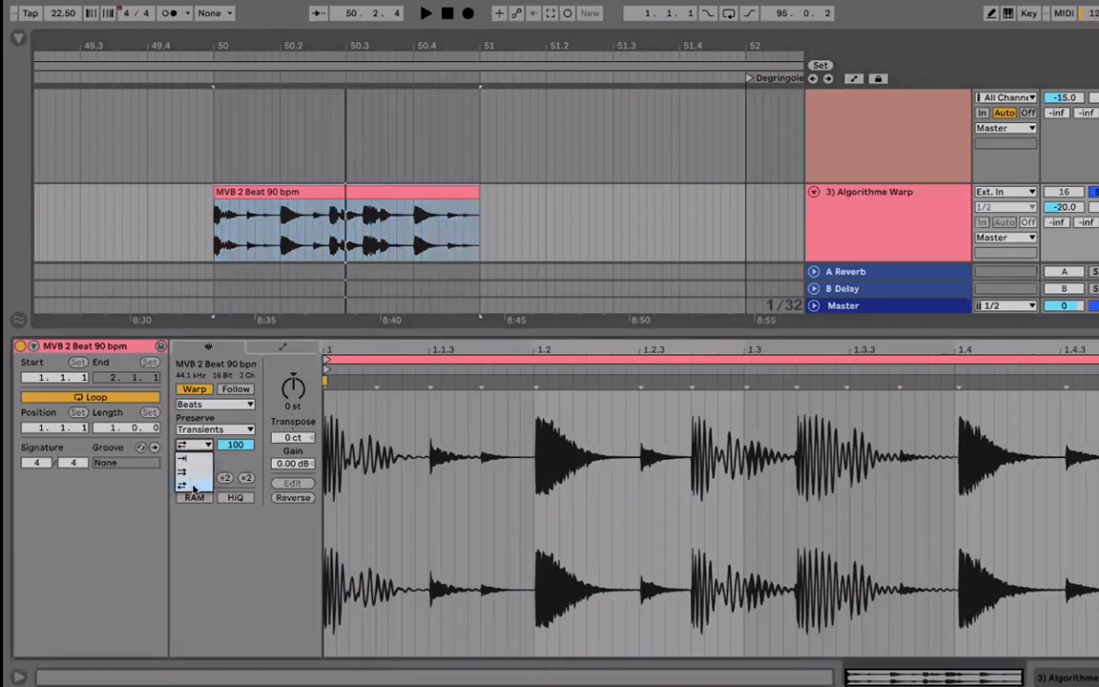
left_click(194, 486)
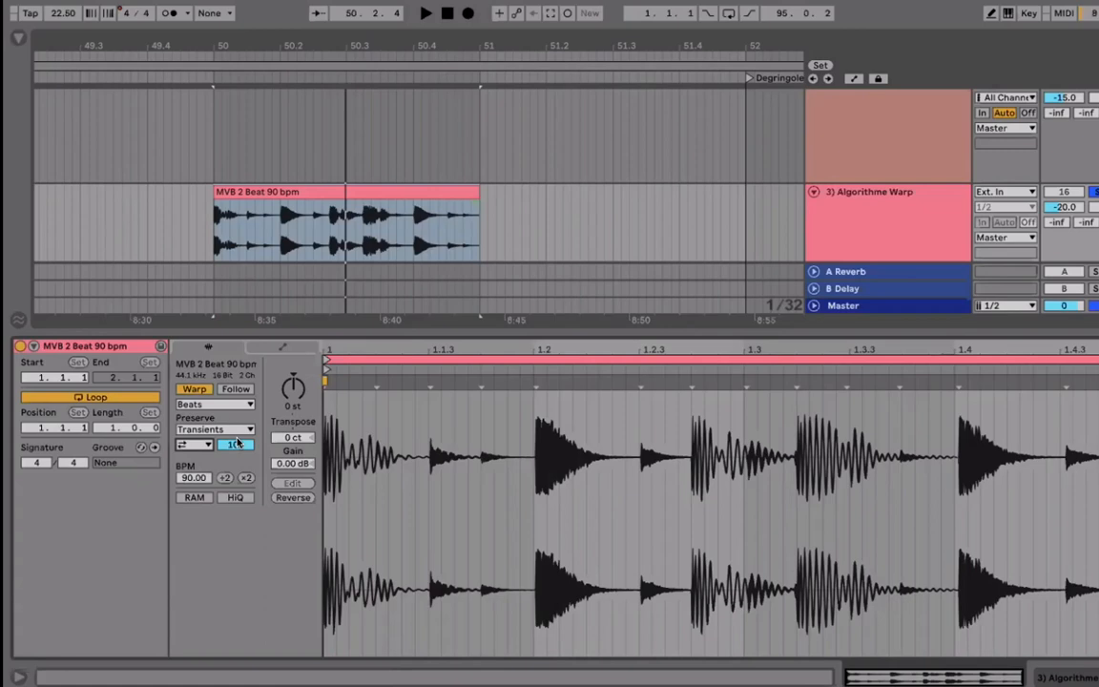
Step: Play the MVB 2 Beat clip with the forward transient loop mode, and restore the back-and-forth loop mode
left_click(194, 445)
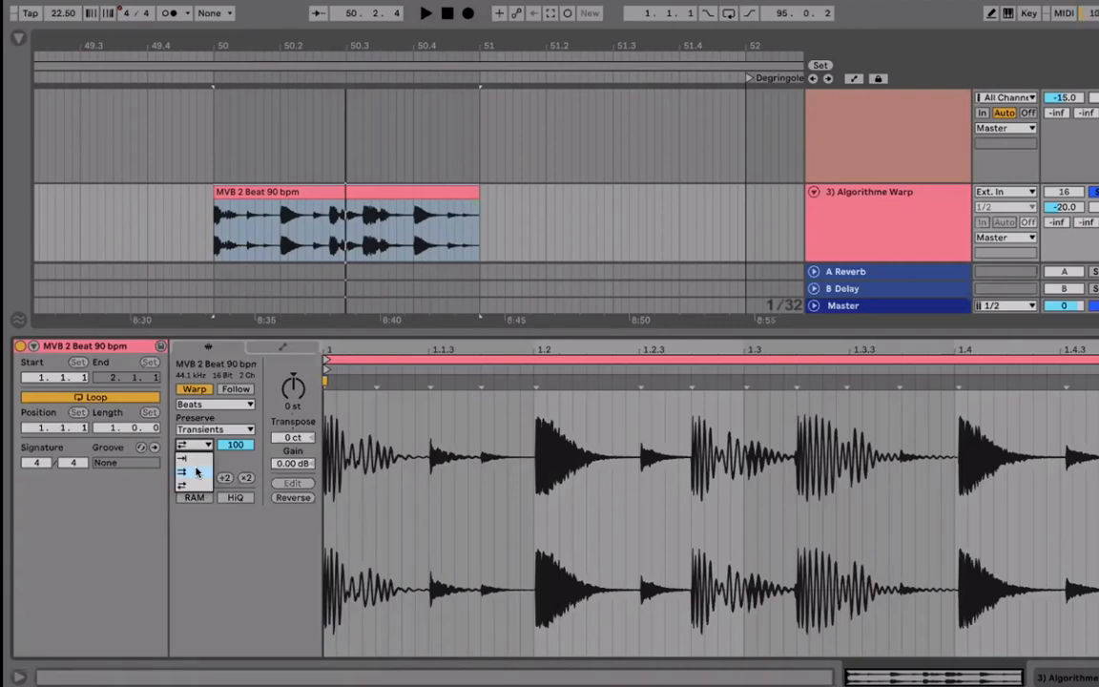
left_click(197, 471)
key("space")
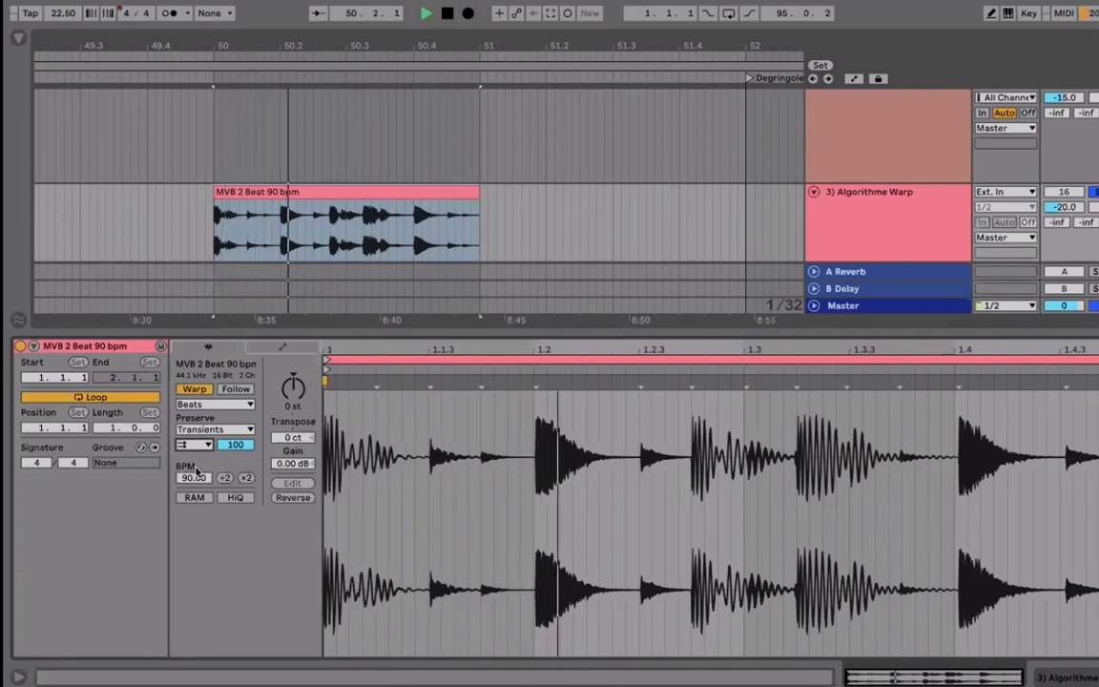
key("space")
left_click(194, 445)
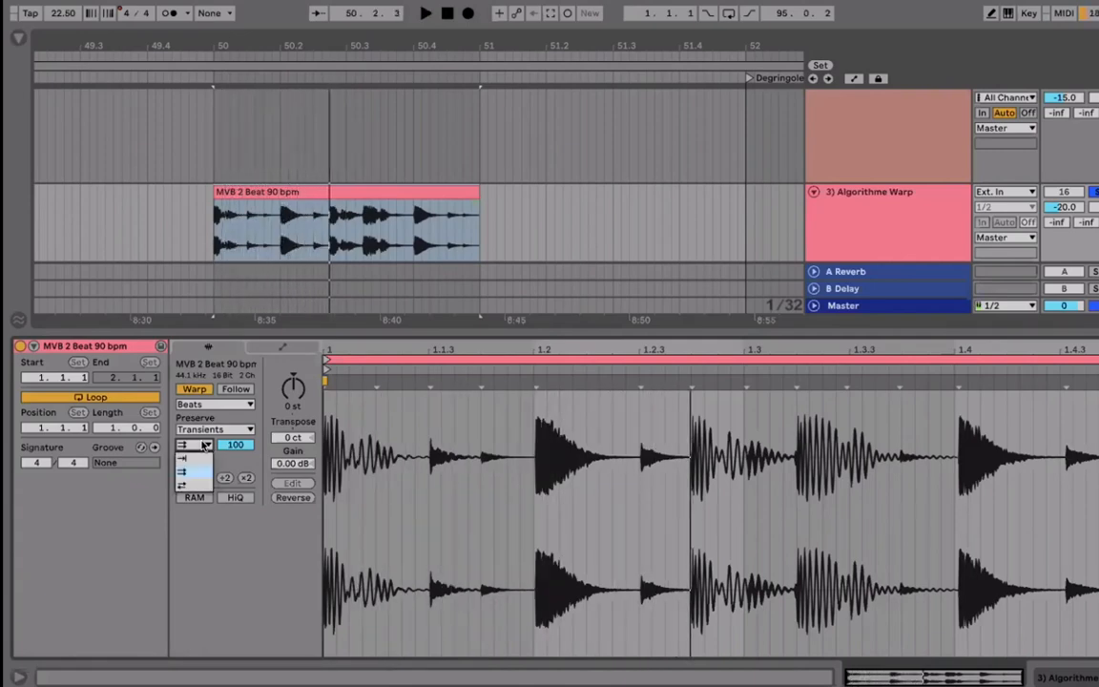
left_click(201, 484)
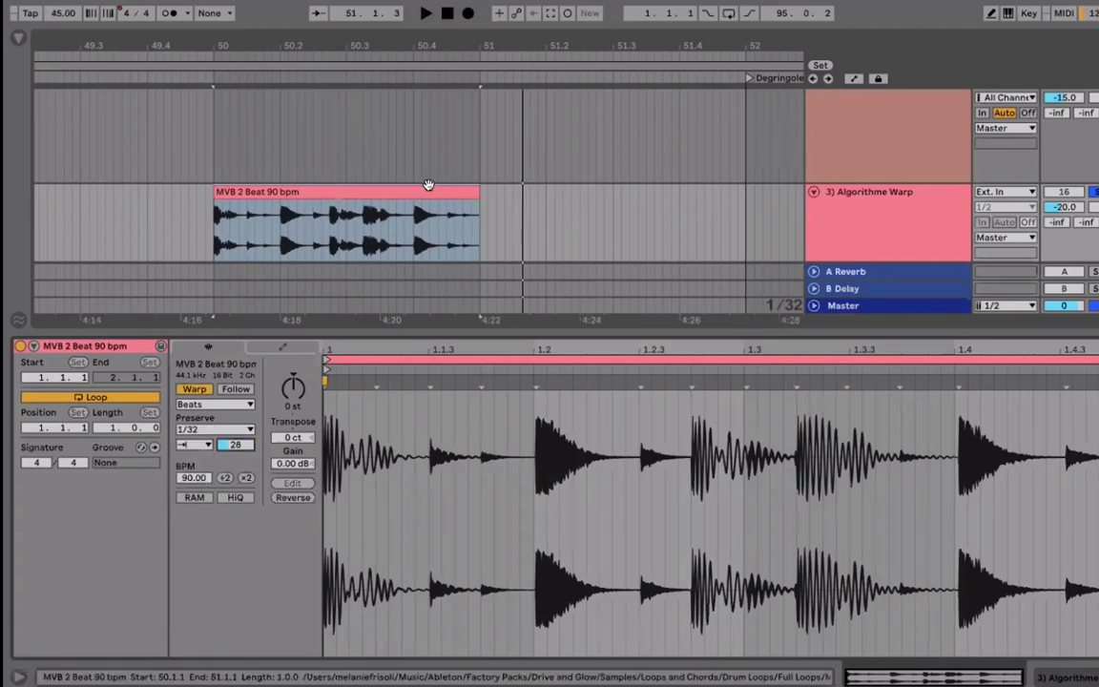
Step: Switch the MVB 2 Beat clip's warp mode to Tones and set the project tempo to 22.50 BPM
left_click(428, 185)
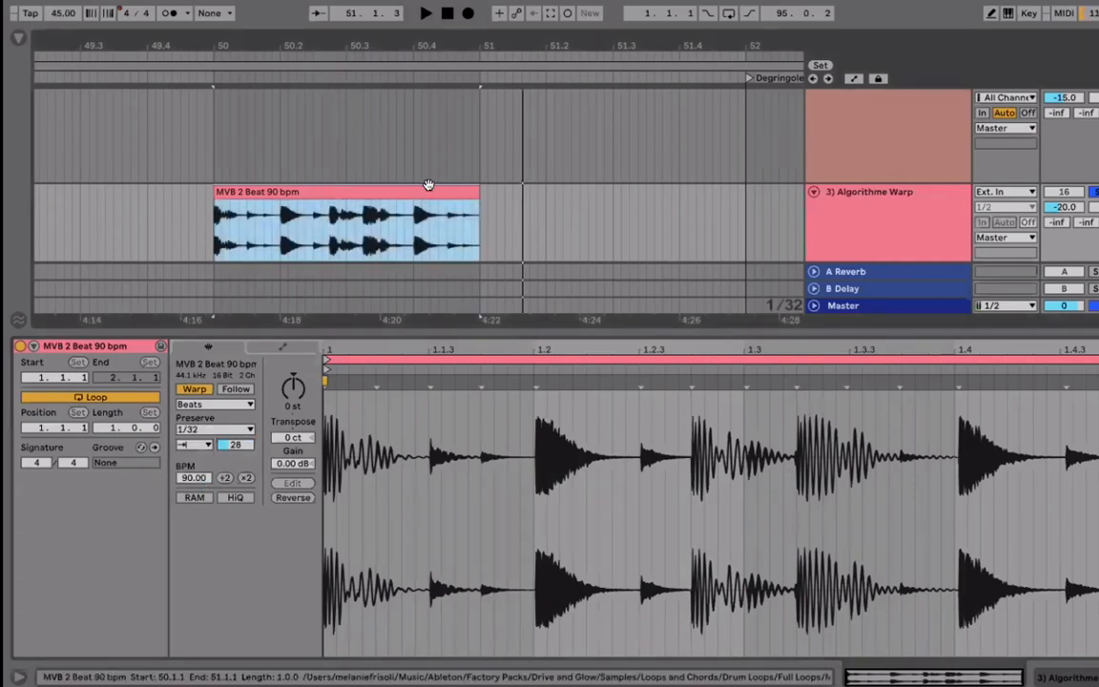
left_click(207, 405)
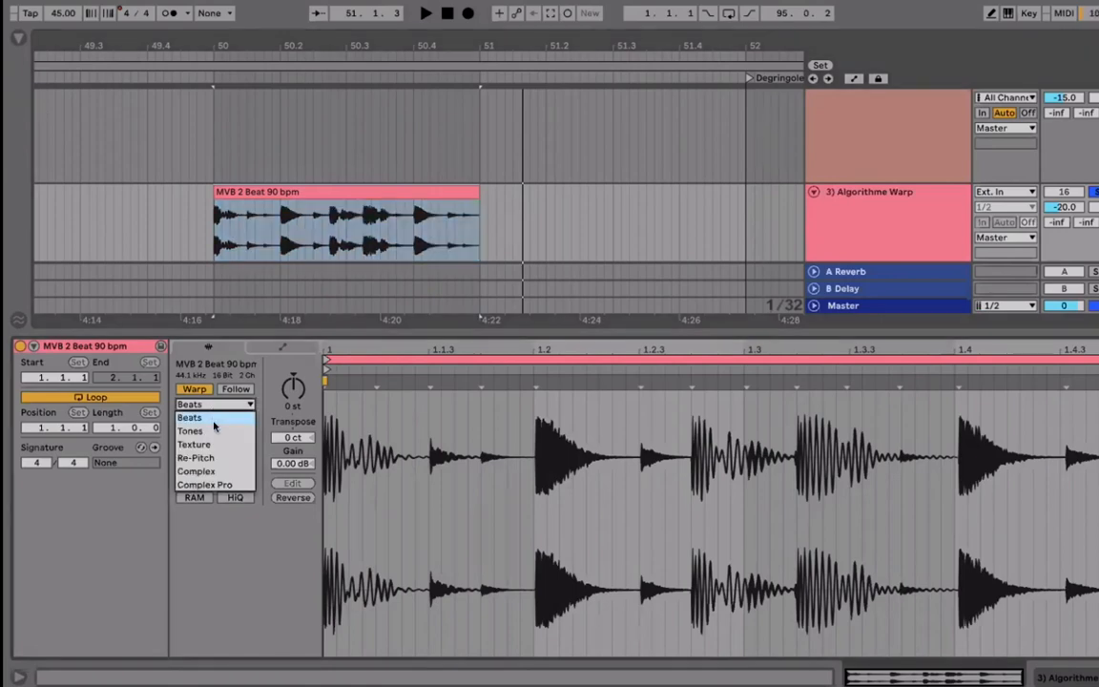
left_click(211, 431)
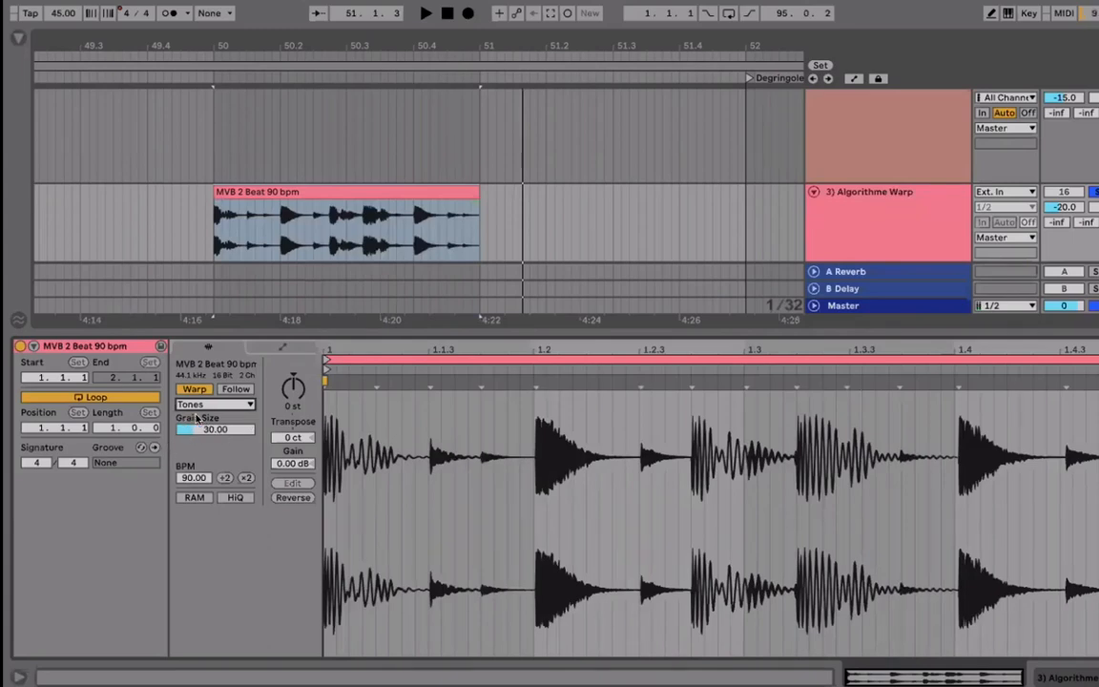
left_click(63, 13)
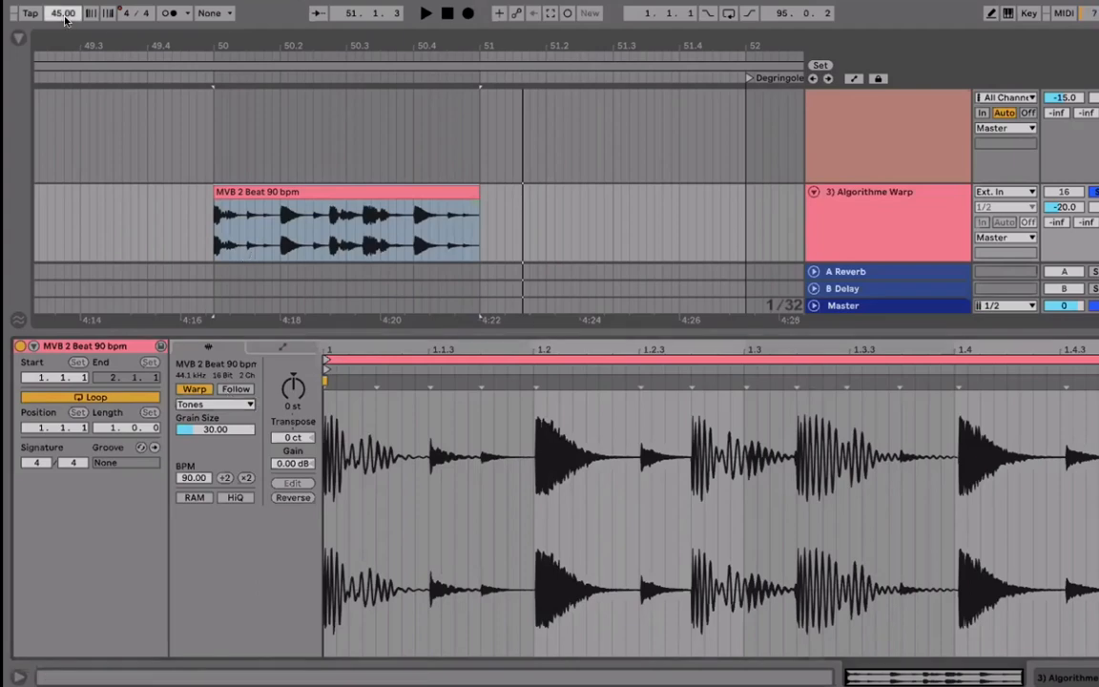
type("22")
type("50")
key("Return")
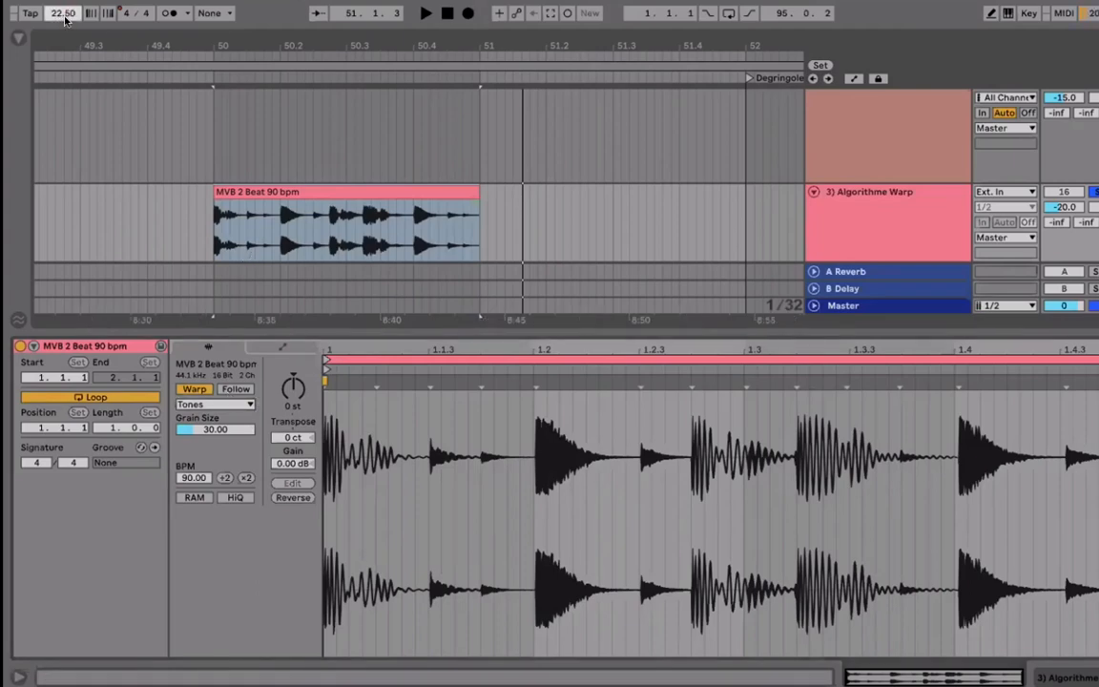
Step: Play the clip in Tones mode while raising the grain size to 100
left_click_drag(216, 430, 215, 405)
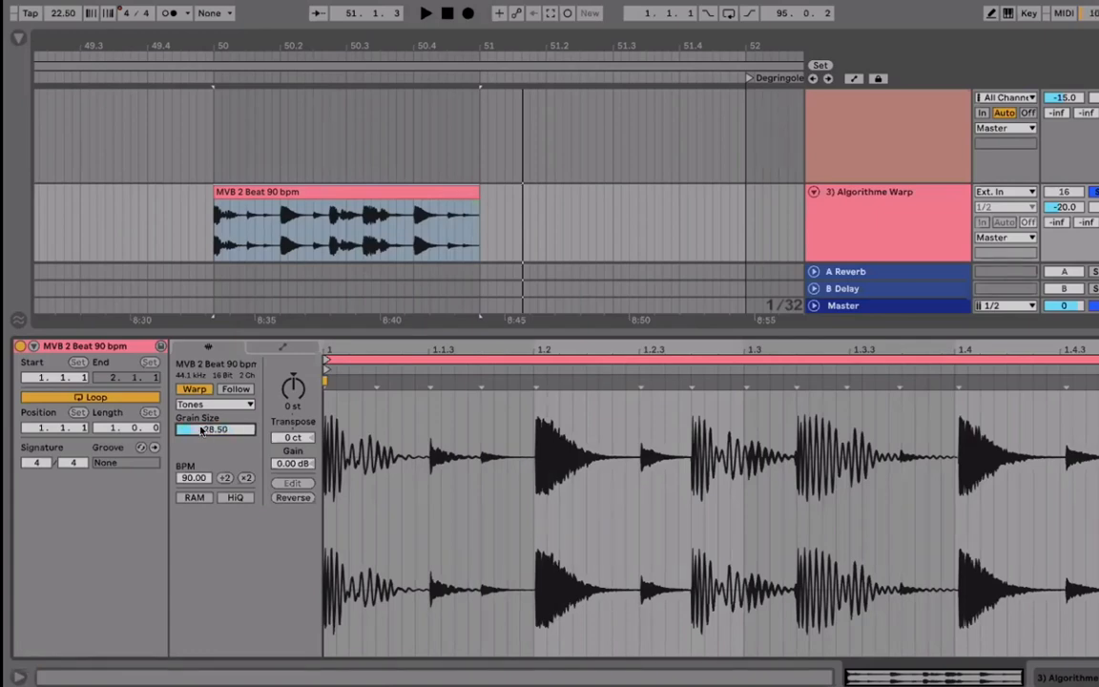
key("space")
left_click_drag(201, 430, 201, 355)
key("space")
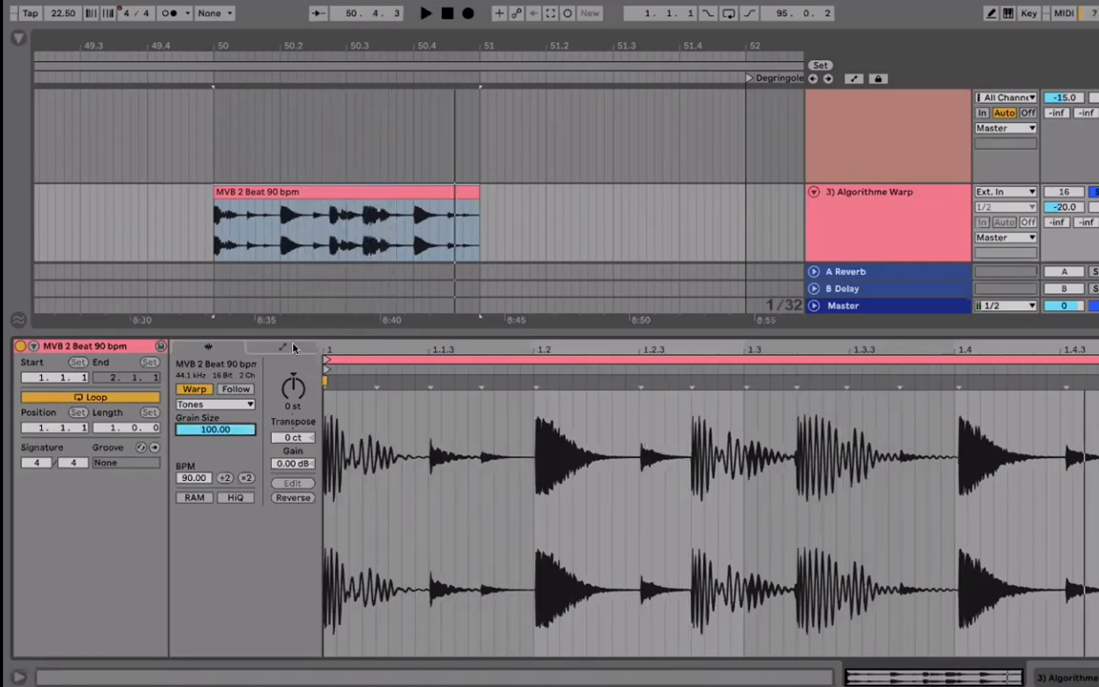
Step: Draw a grain size envelope that dips to its minimum just before beat 1.2 and peaks at 1.4, and play the clip
left_click(288, 347)
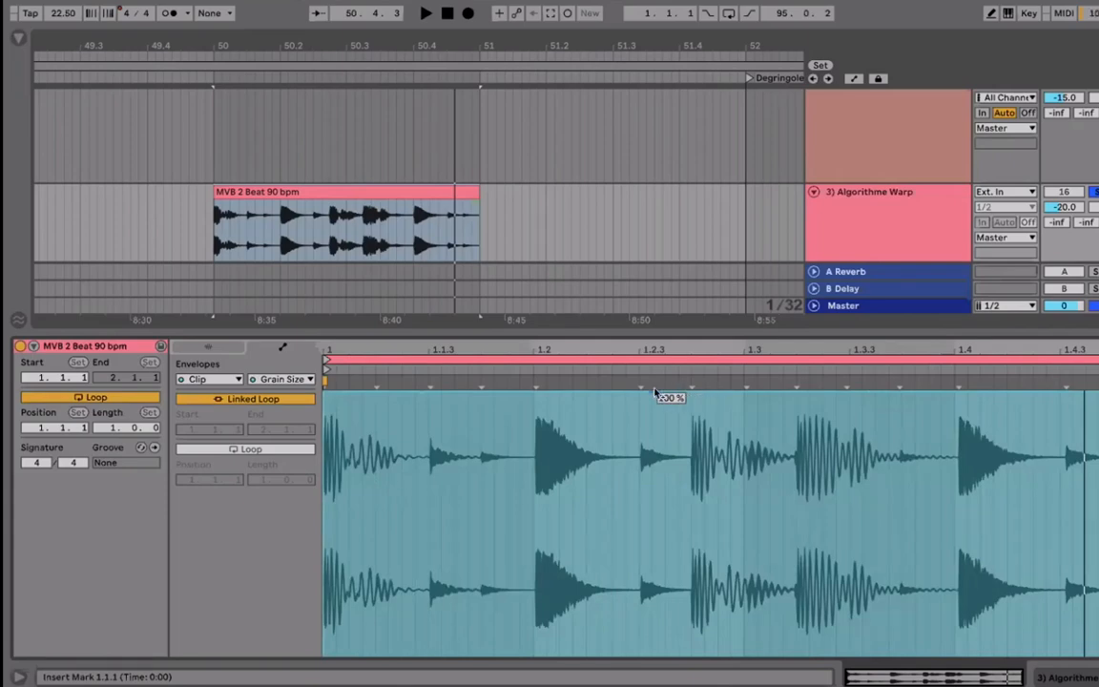
left_click_drag(536, 391, 1098, 574)
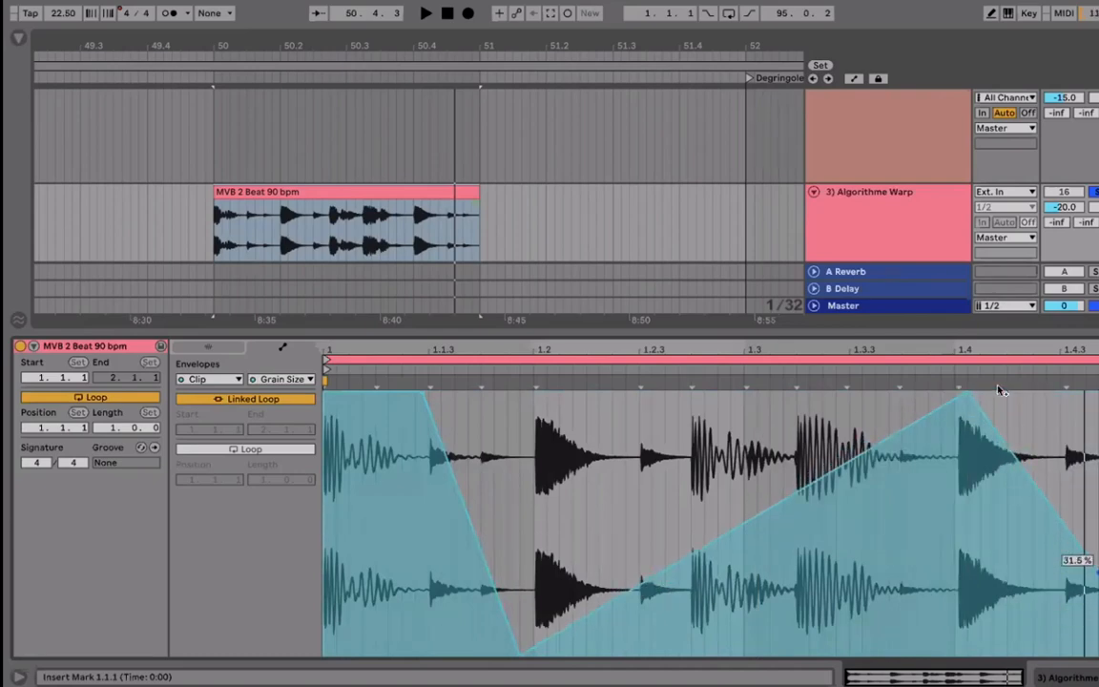
left_click(208, 348)
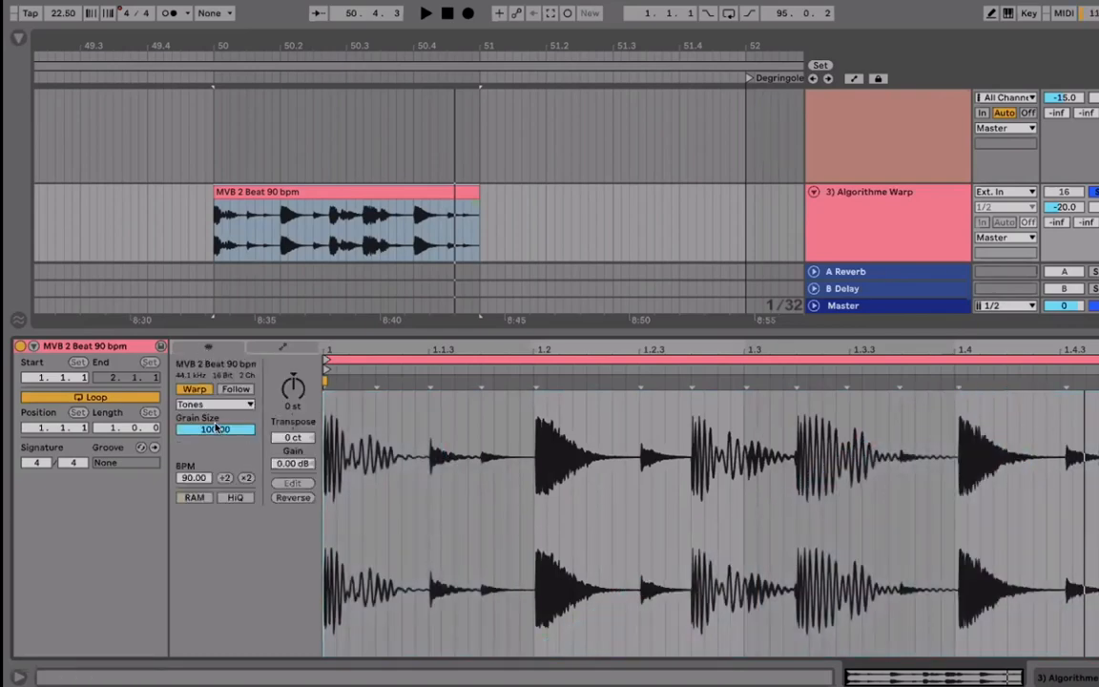
left_click(285, 347)
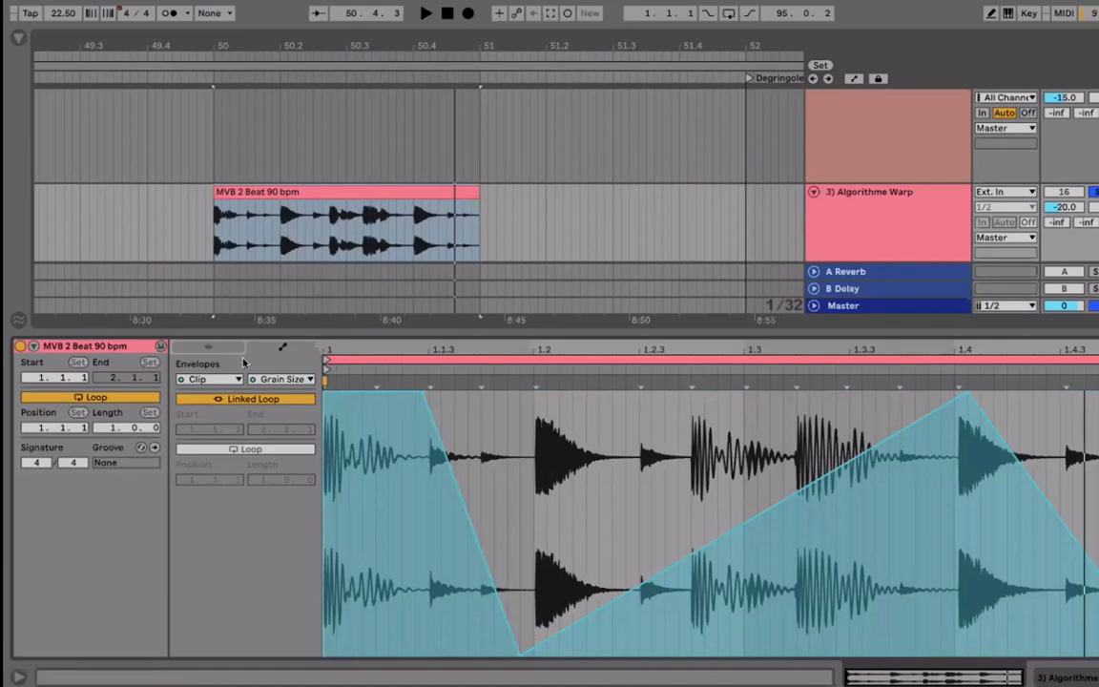
left_click(201, 347)
key("space")
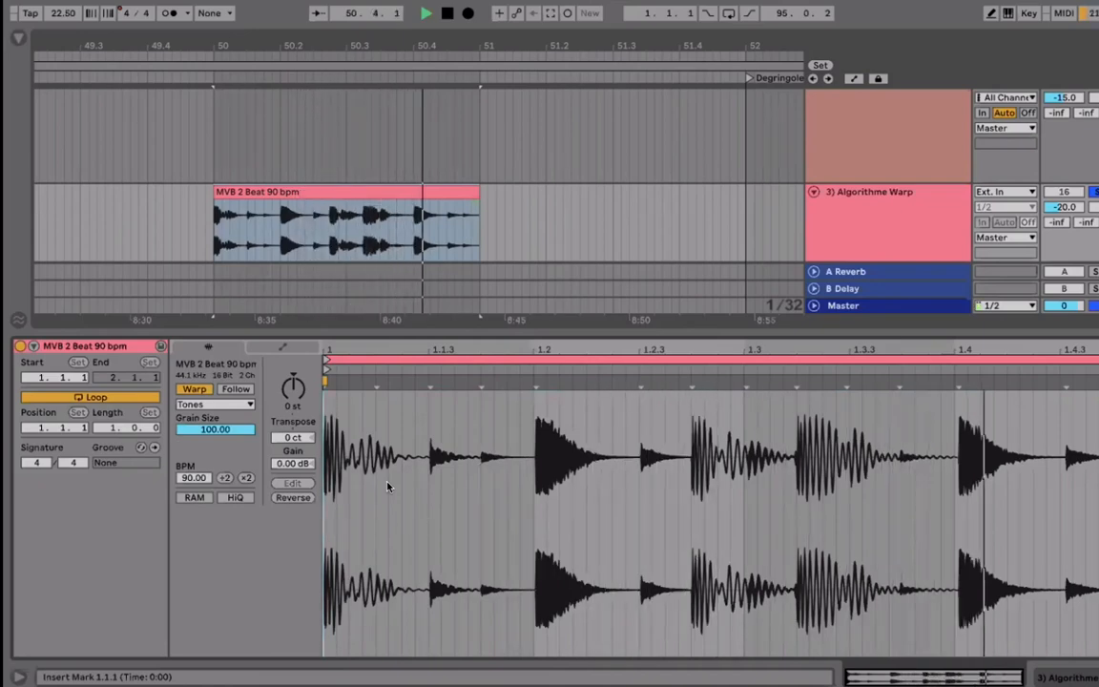
key("space")
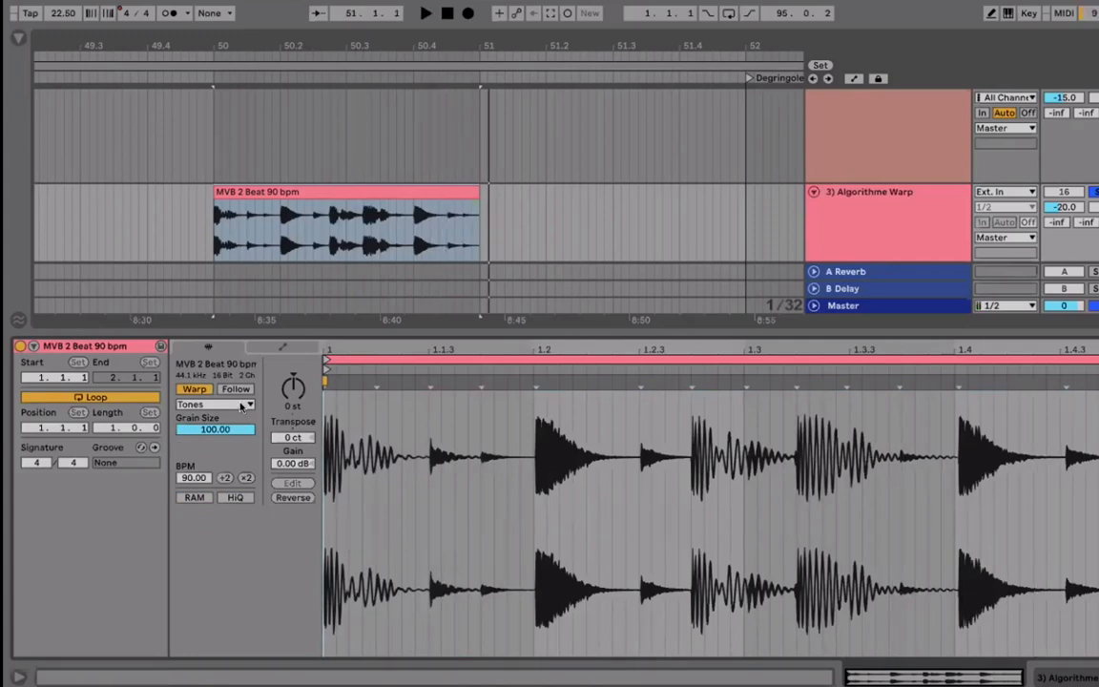
Step: Change the clip's warp mode to Texture and clear its grain size envelope
left_click(242, 406)
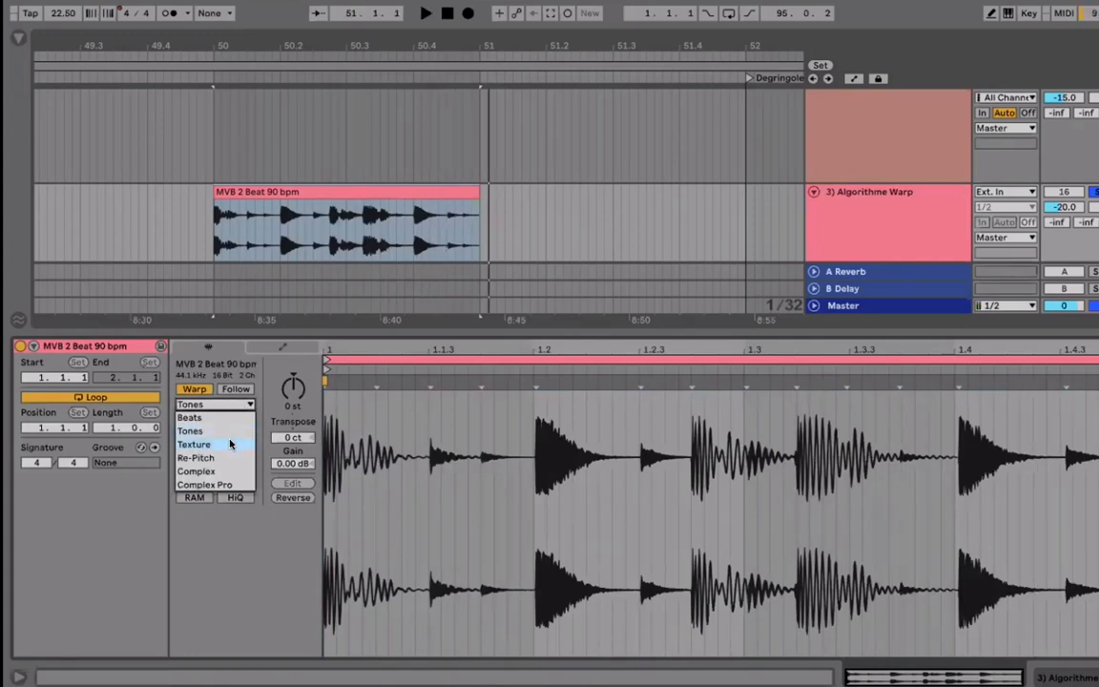
left_click(230, 445)
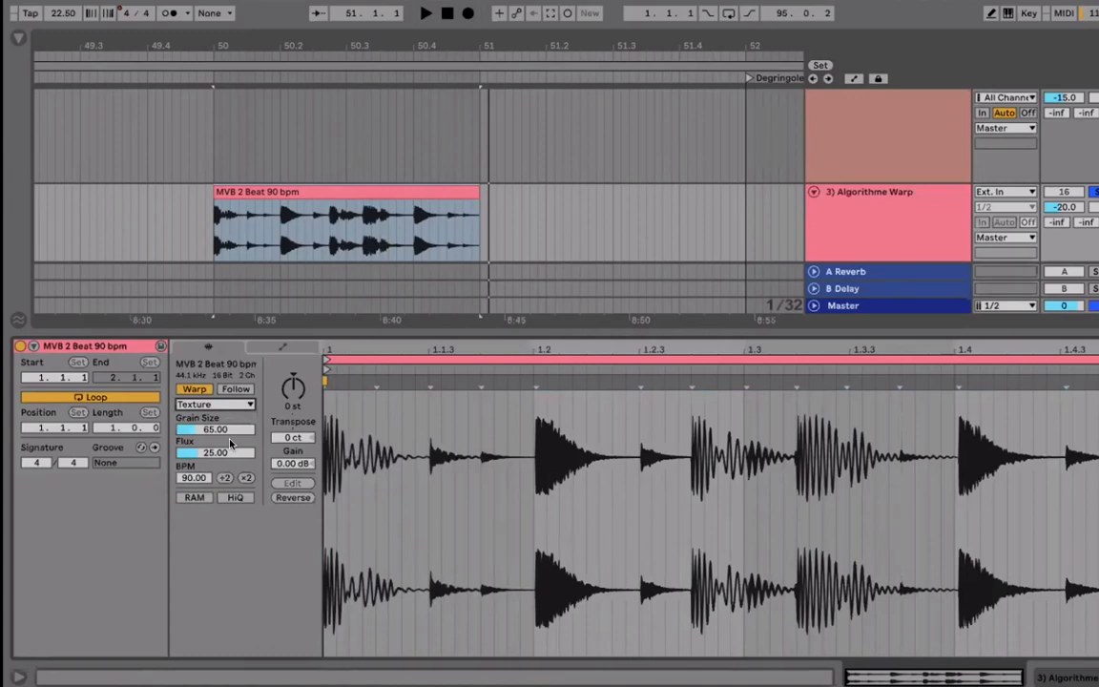
left_click(283, 348)
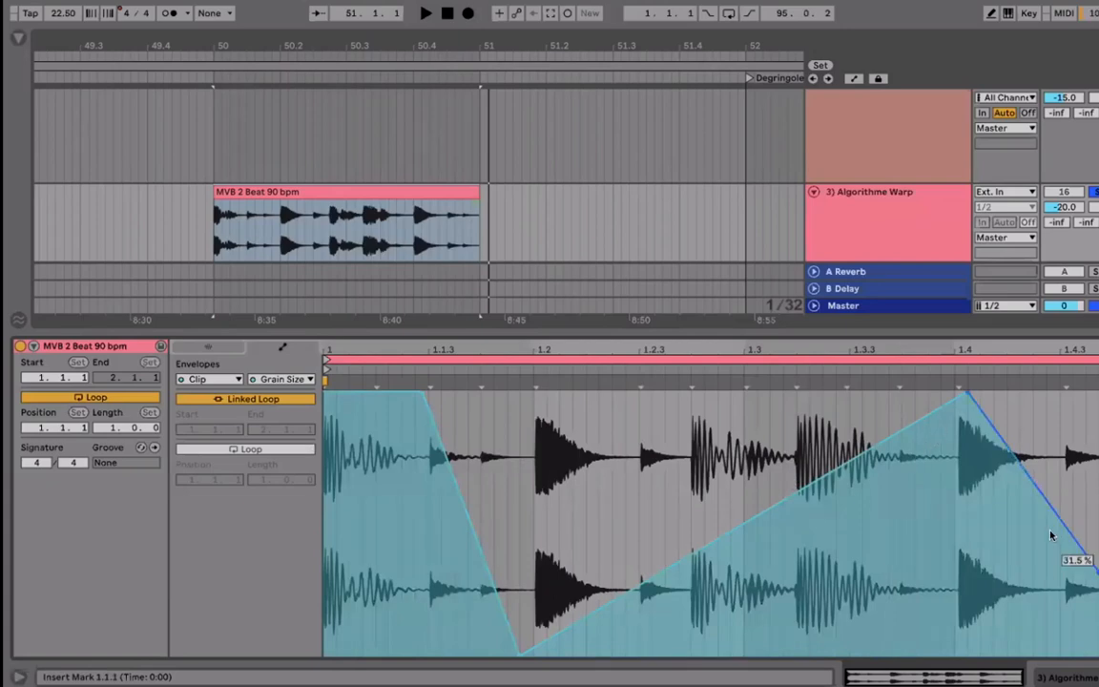
left_click(364, 490)
key("super+BackSpace")
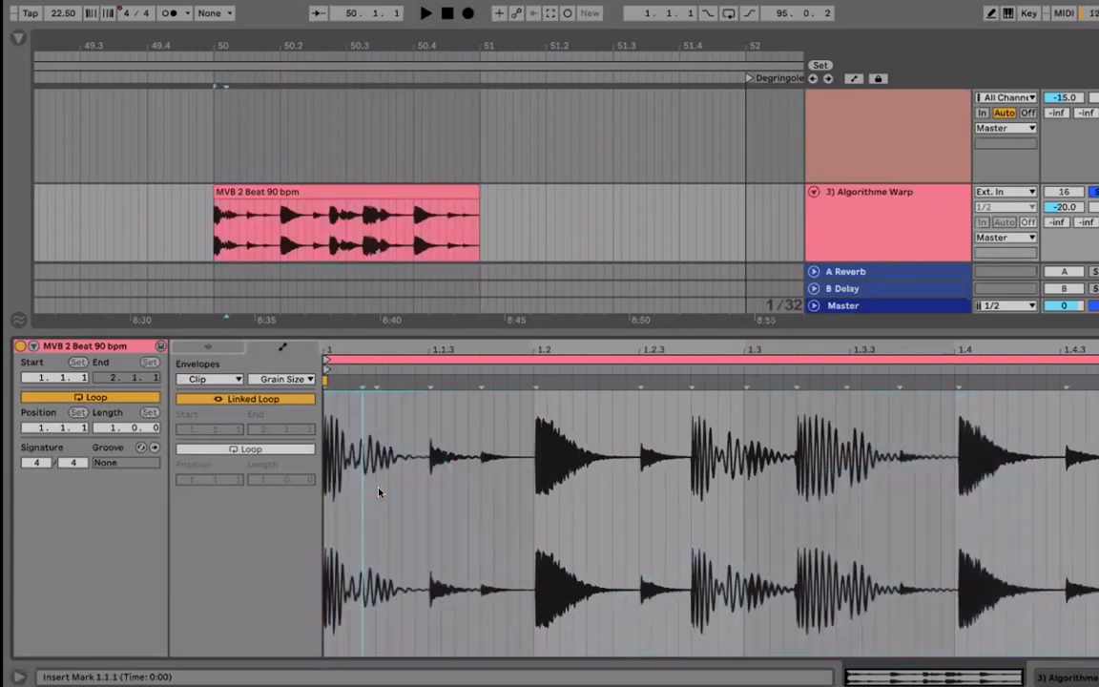
Step: Raise the Texture grain size to 263 and play the clip
left_click(206, 349)
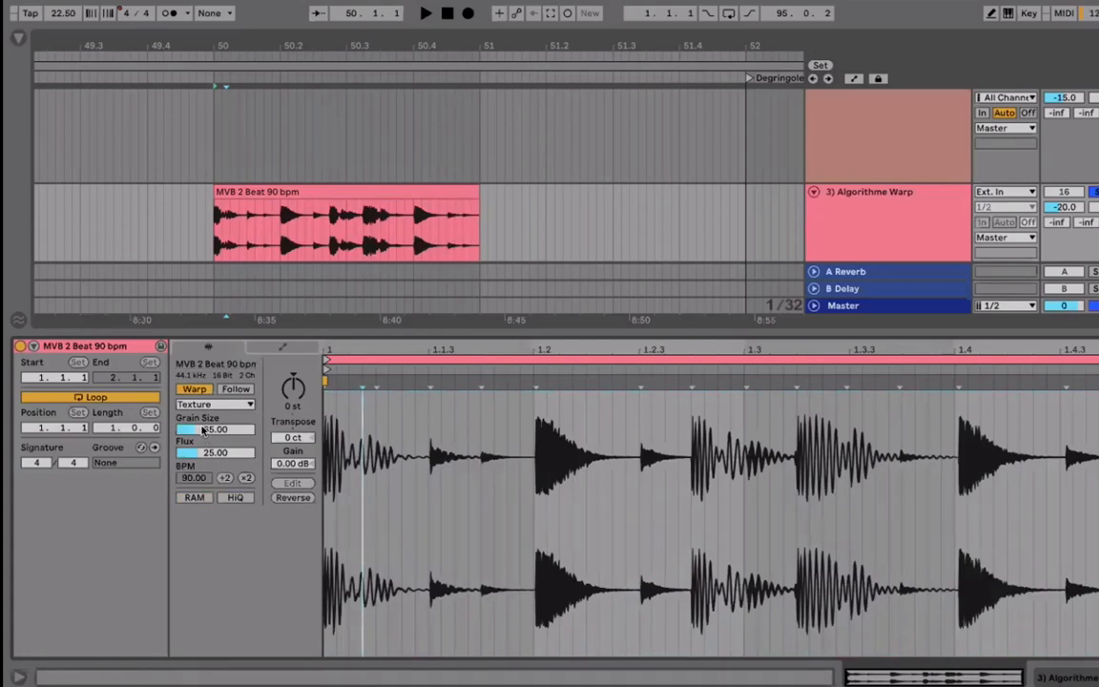
left_click(202, 432)
left_click_drag(203, 431, 203, 401)
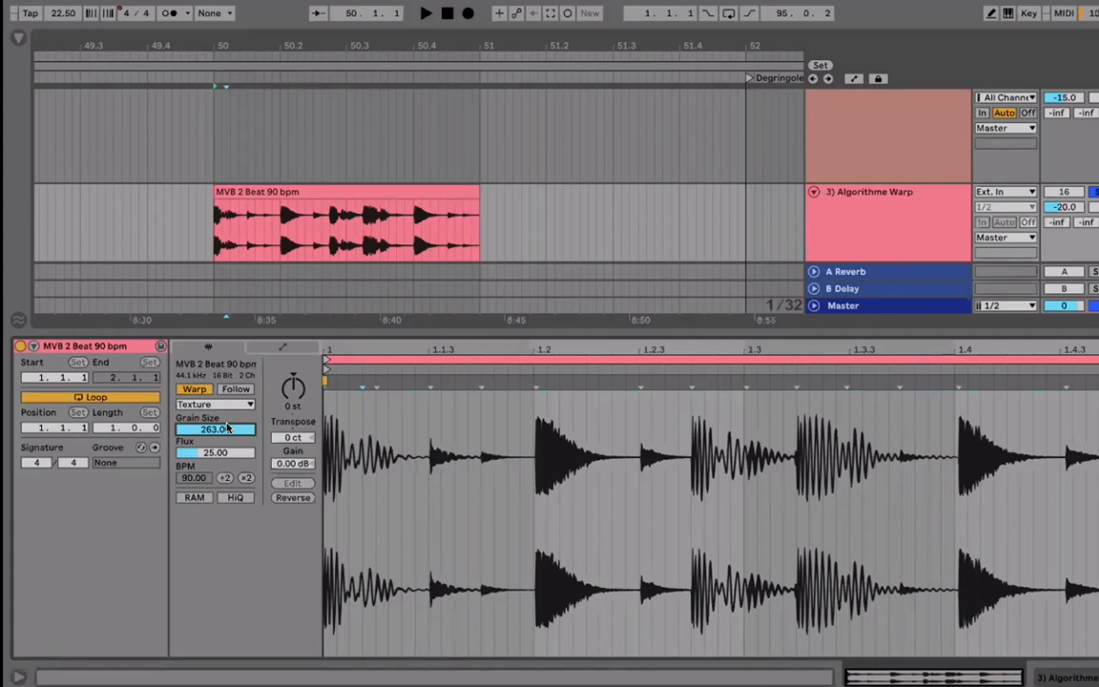
key("space")
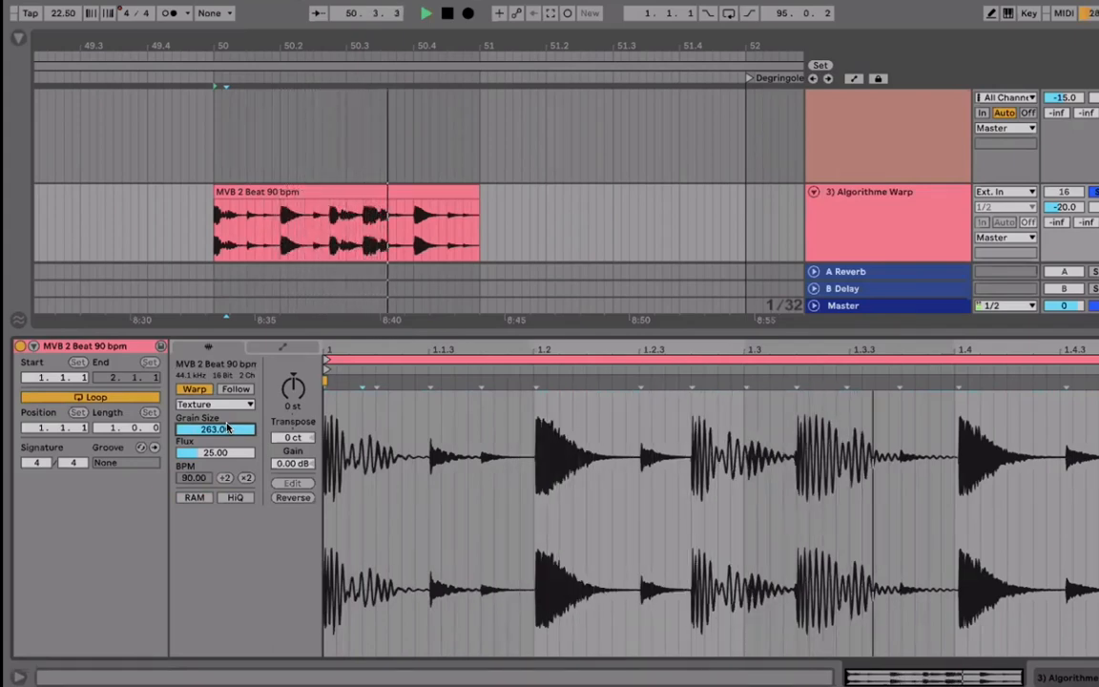
Step: Set the Texture flux to 100 and the grain size to 65.21
left_click_drag(215, 429, 215, 481)
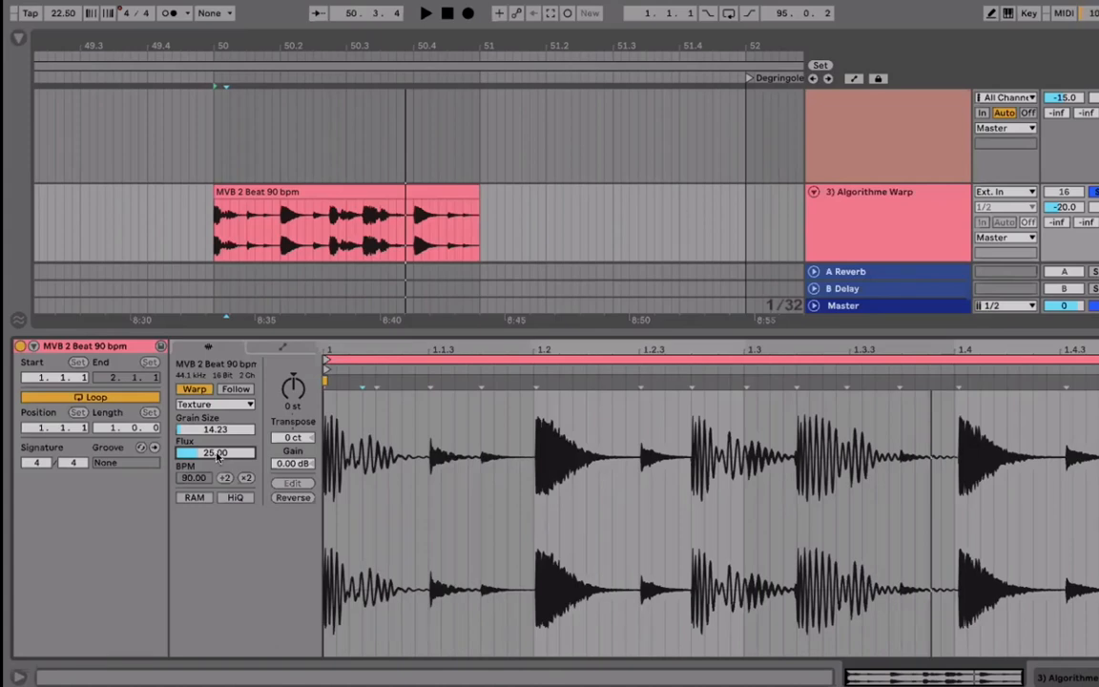
left_click_drag(215, 453, 215, 410)
left_click_drag(215, 429, 215, 401)
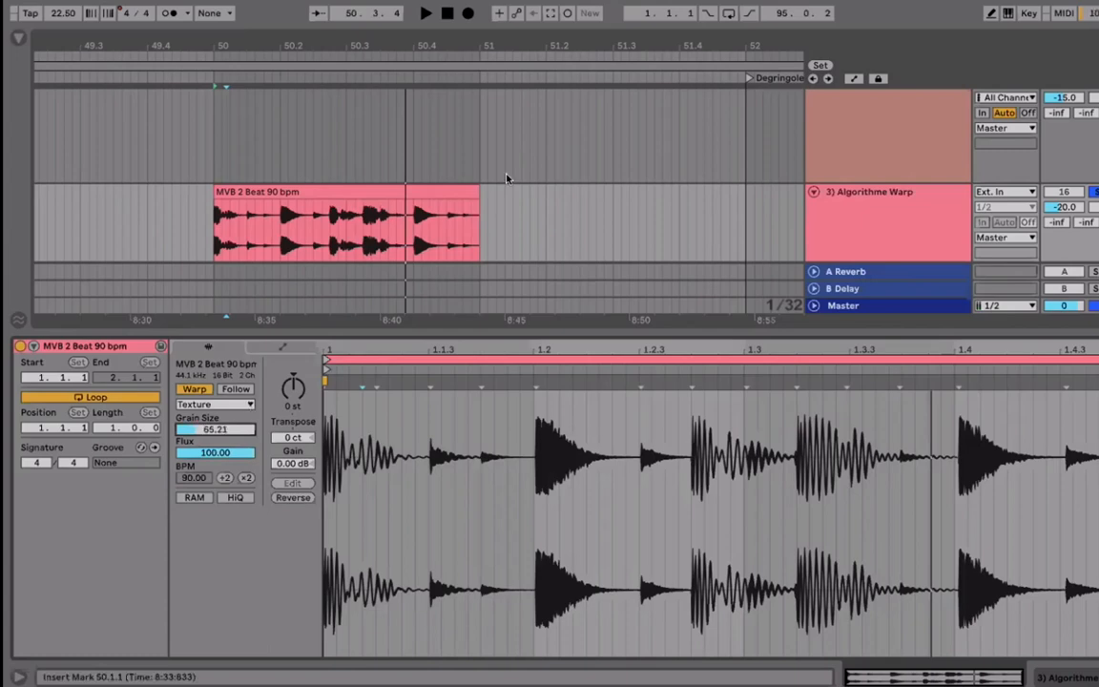
Step: Loop the arrangement over the MVB 2 Beat clip and play it while adjusting the Texture grain size
left_click(375, 183)
key("ctrl+l")
key("space")
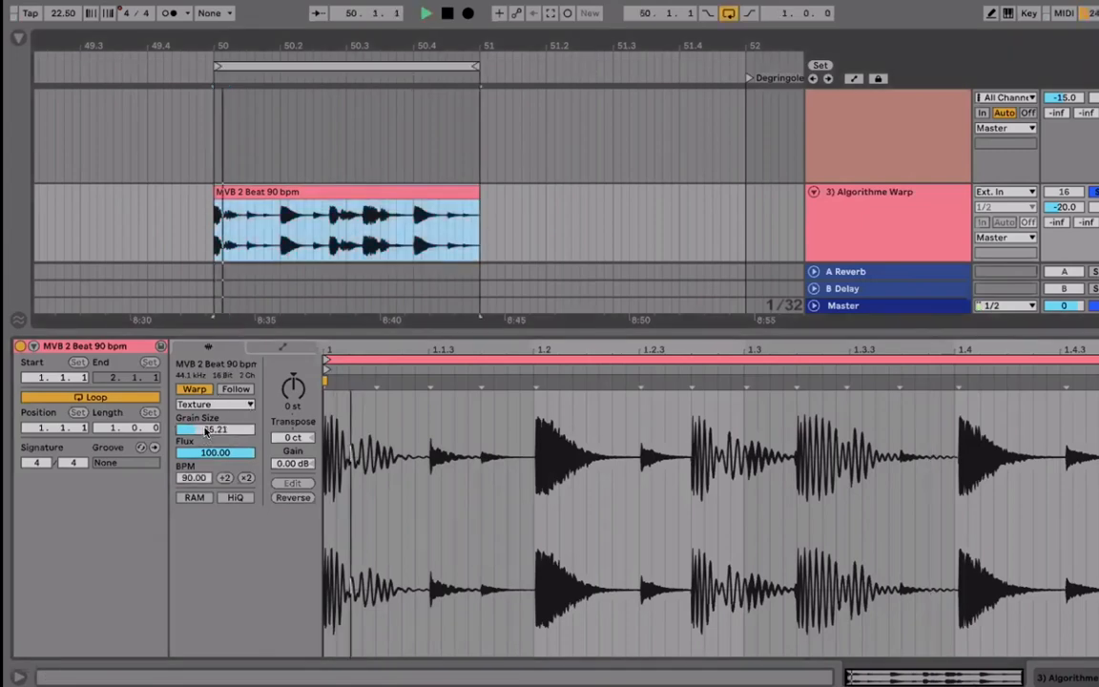
left_click_drag(215, 429, 215, 456)
key("space")
Step: Draw a grain size envelope with points near 39% at 1.1.3, 17% before 1.3 and 57% after 1.3.3, and adjust the transposition envelope at 1.4
left_click(274, 349)
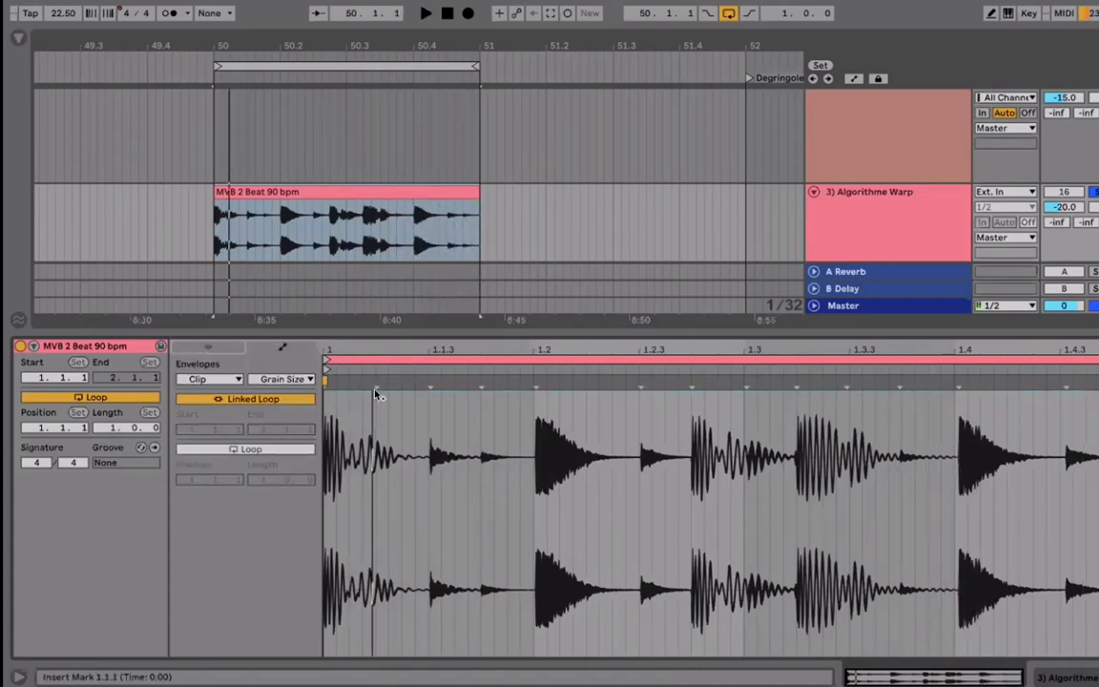
left_click(377, 392)
left_click_drag(441, 397, 480, 551)
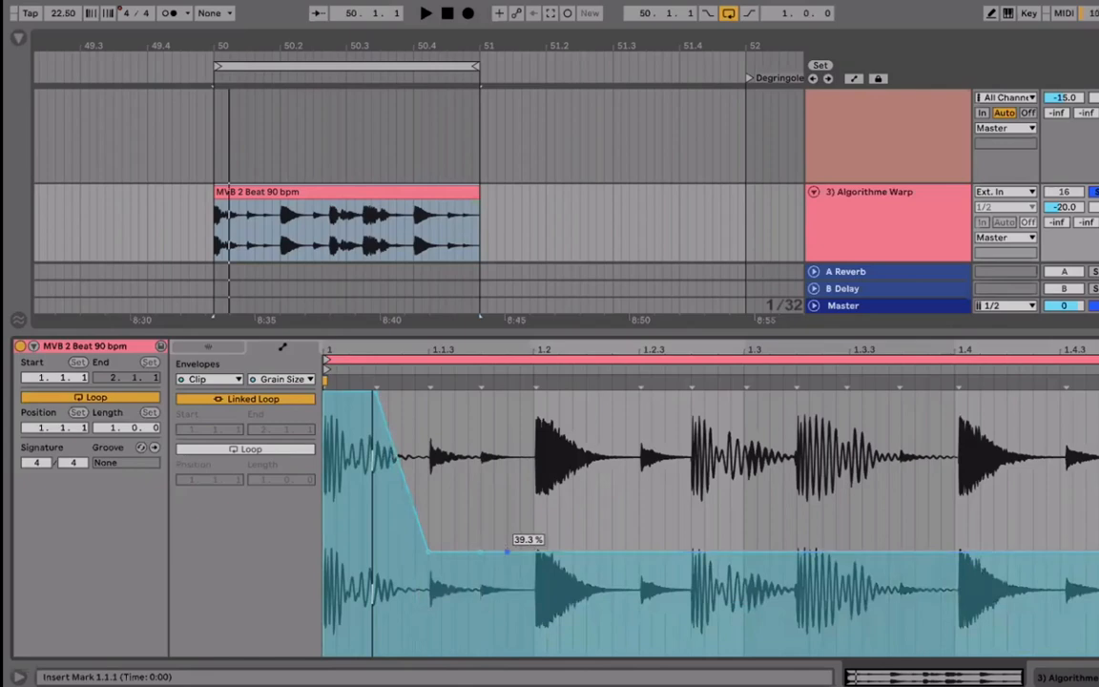
left_click_drag(559, 550, 679, 610)
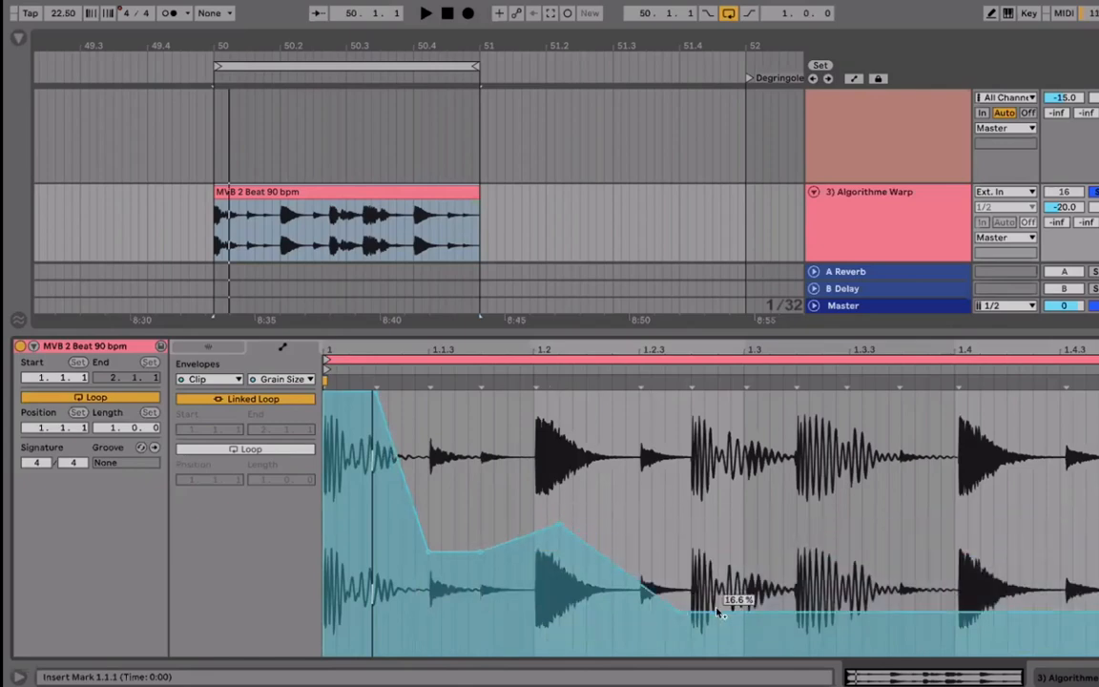
left_click_drag(770, 610, 874, 507)
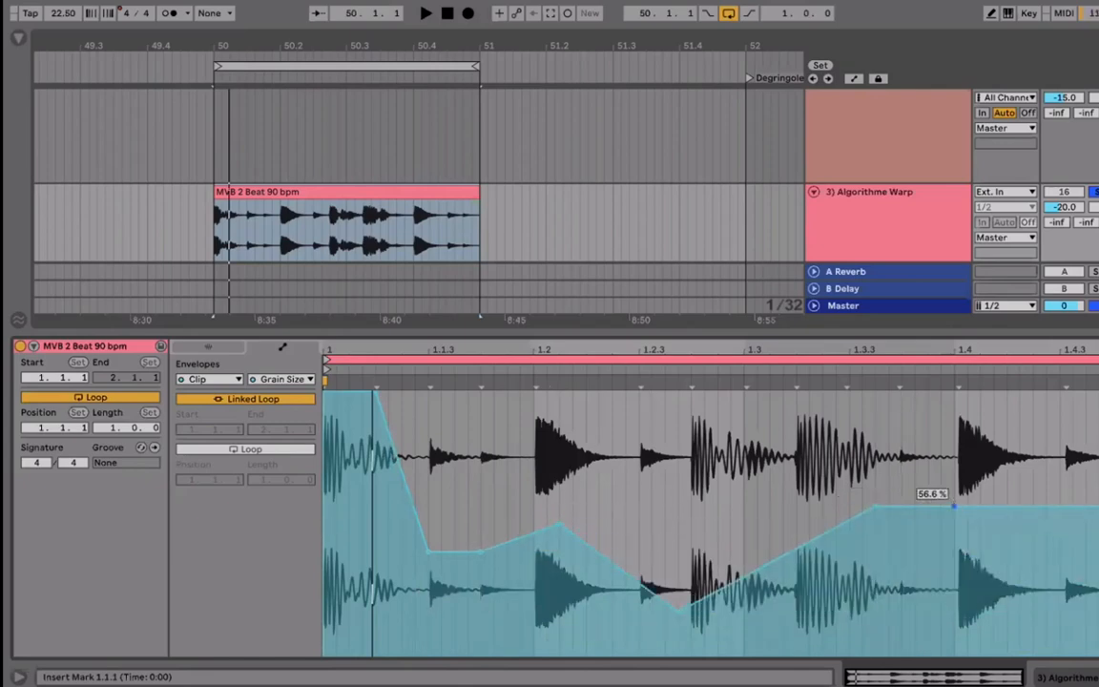
left_click_drag(958, 506, 959, 558)
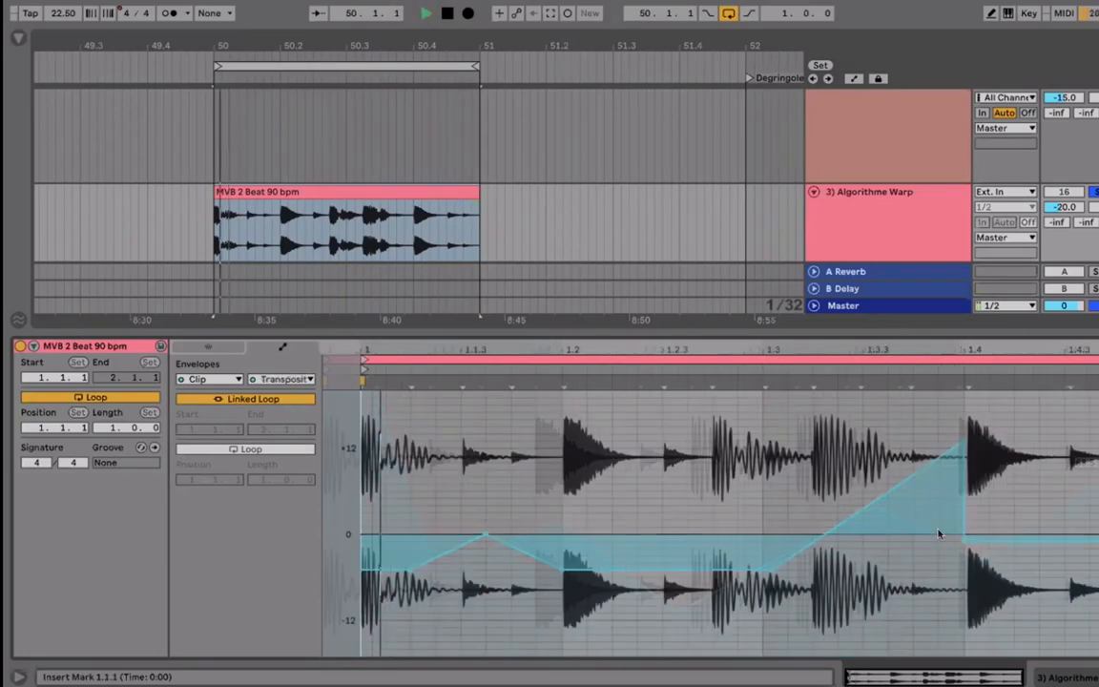
left_click_drag(960, 542, 961, 534)
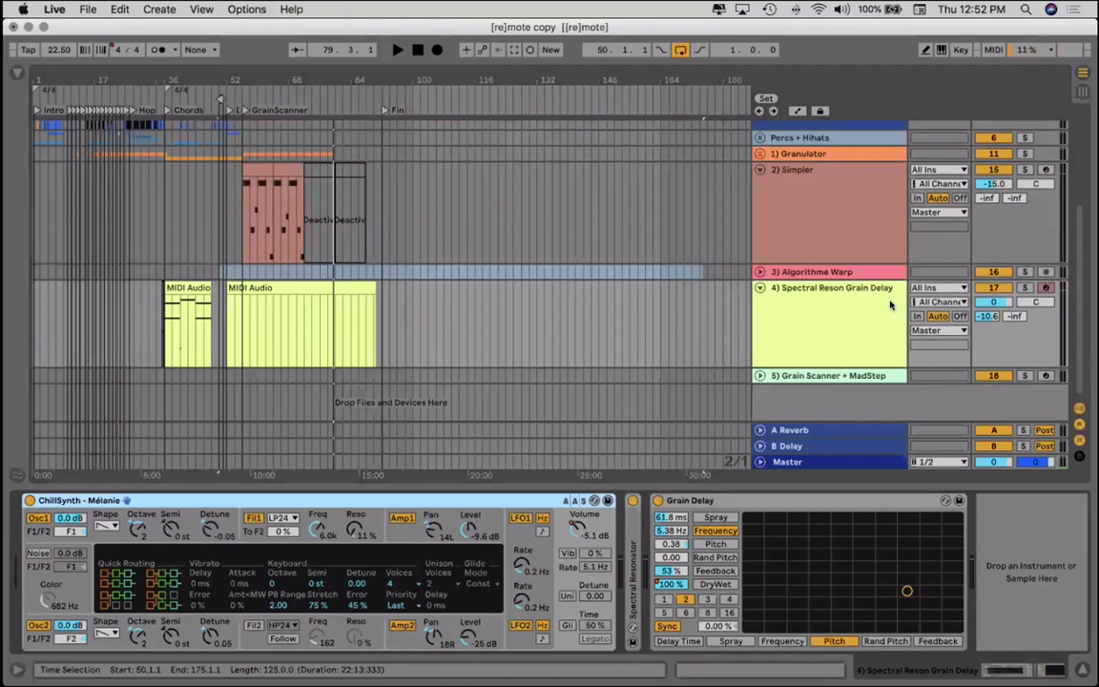
Step: Unfold the Spectral Resonator on the Spectral Reson Grain Delay track and select the Grain Delay device
double_click(630, 538)
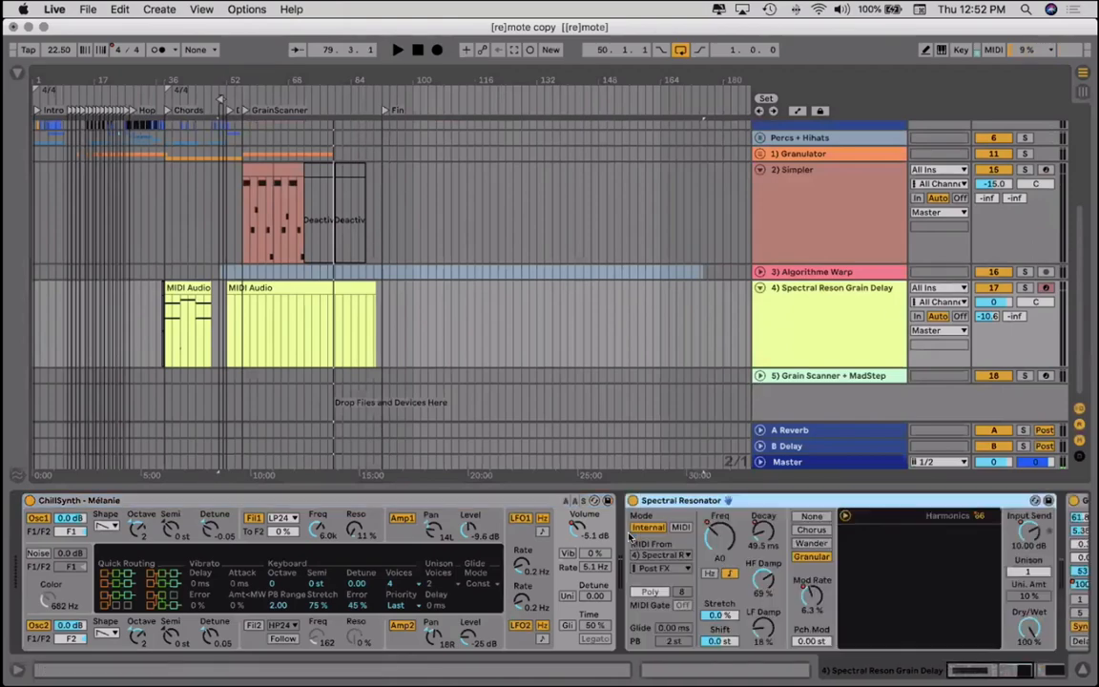
scroll(635, 540, "right", 5)
left_click(948, 503)
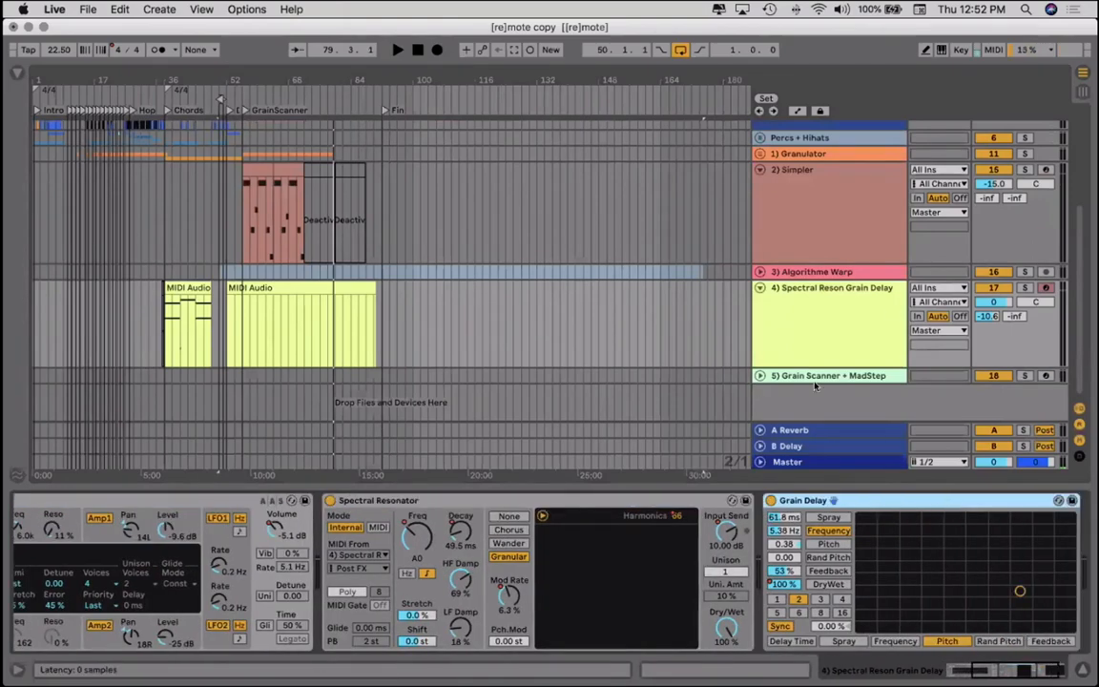
Step: Bypass the Spectral Resonator and play the MIDI Audio clip starting at bar 36 to hear the dry sound
key("super+Tab")
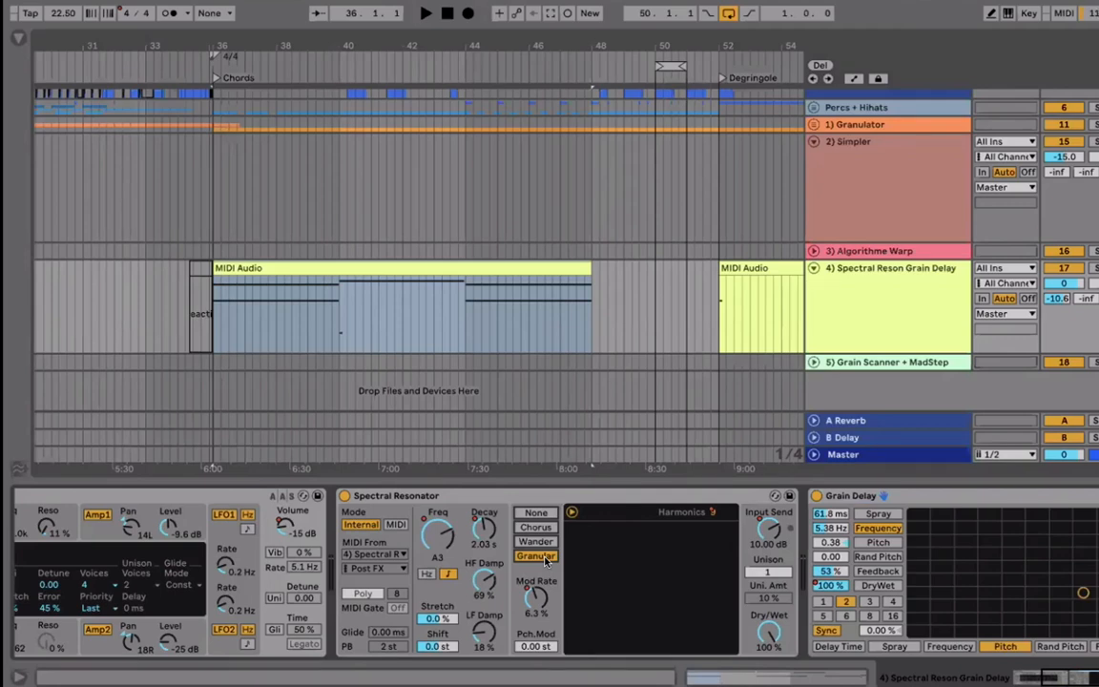
left_click(345, 496)
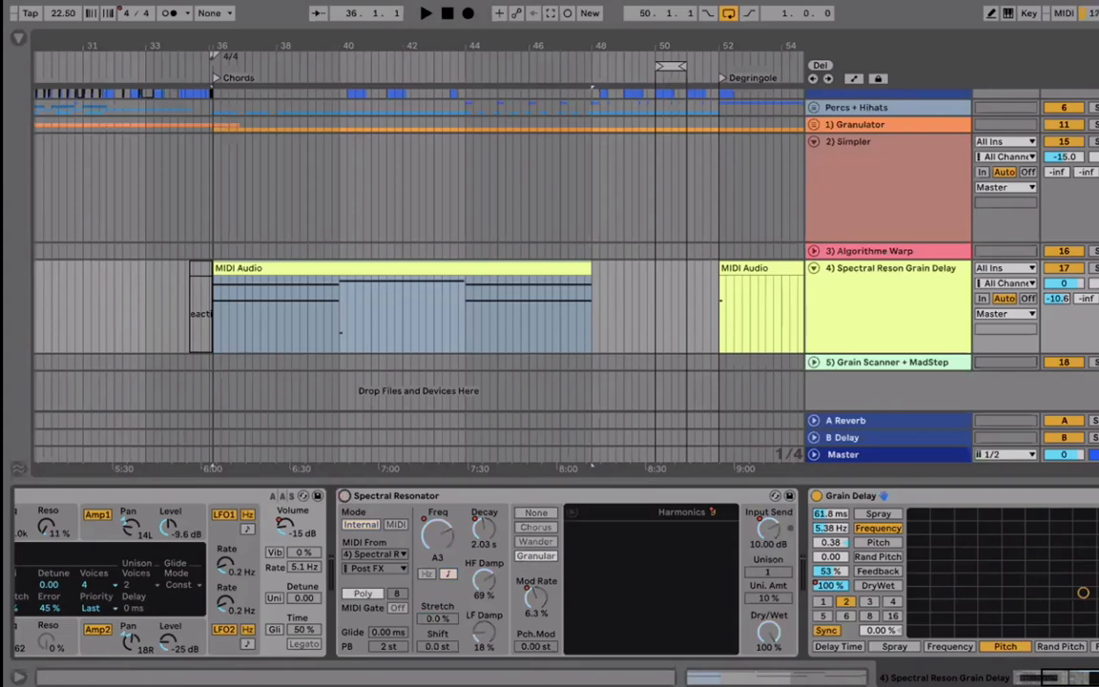
left_click(349, 261)
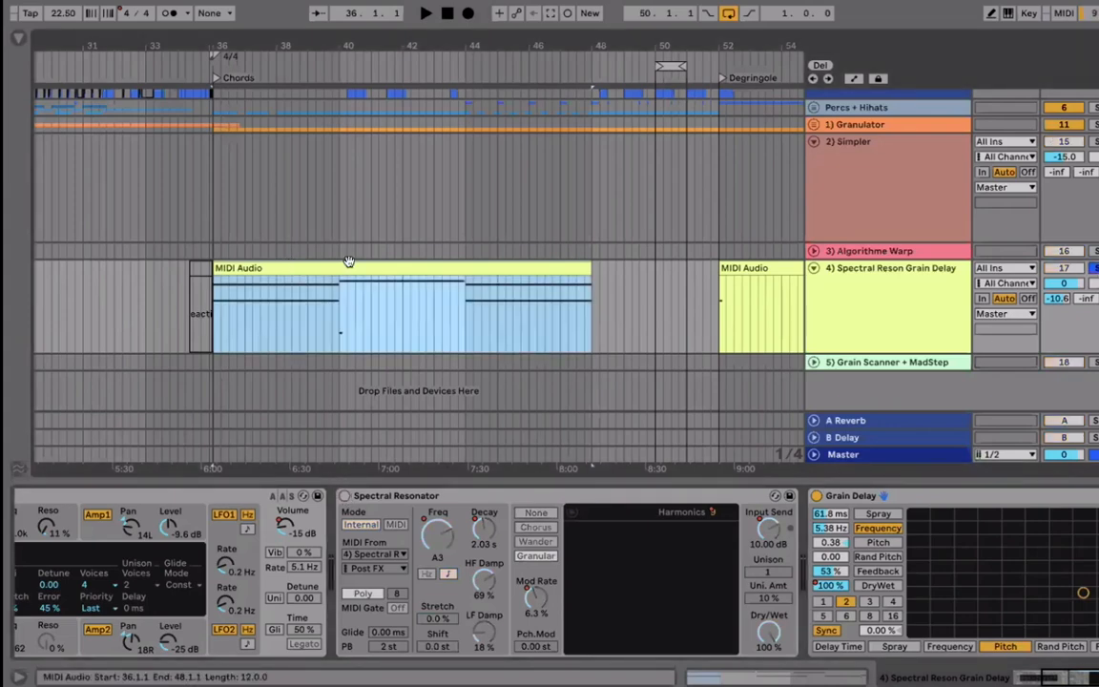
key("space")
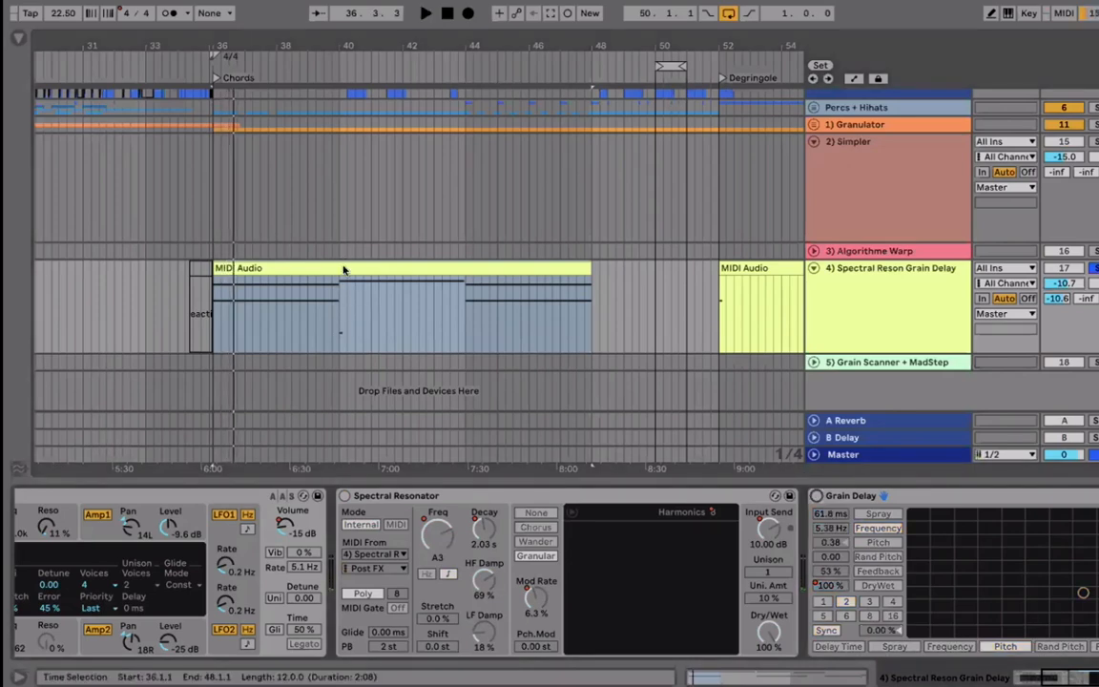
Step: Reactivate the Spectral Resonator and the Grain Delay while auditioning the MIDI Audio clip from bar 36, and stop playback
left_click(346, 496)
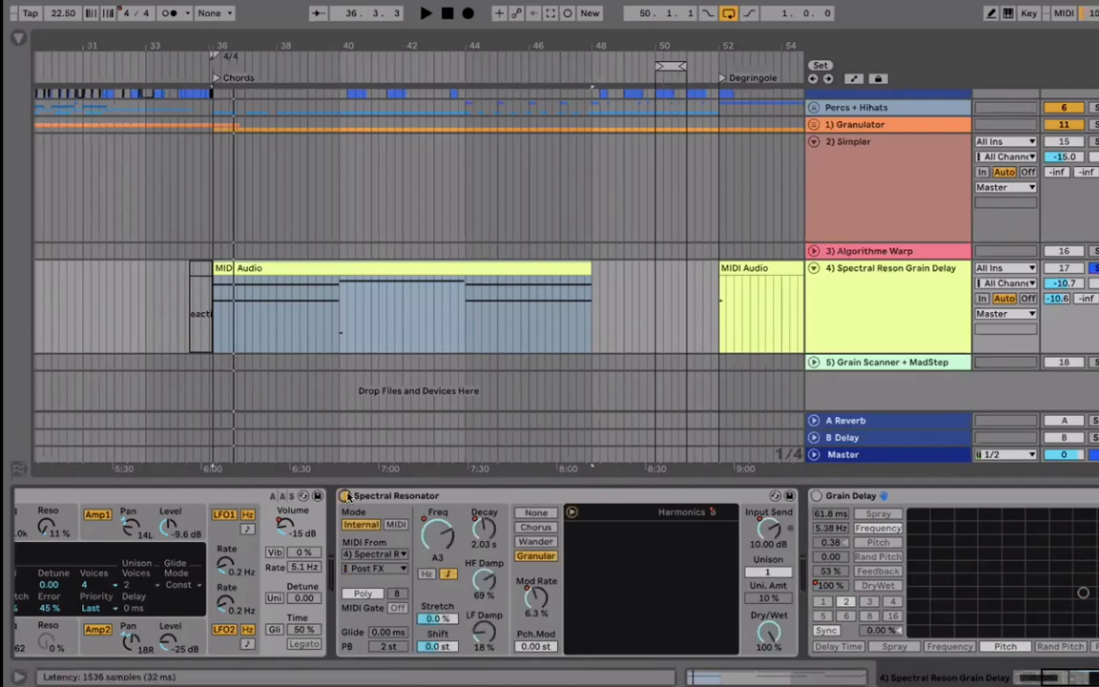
left_click(278, 264)
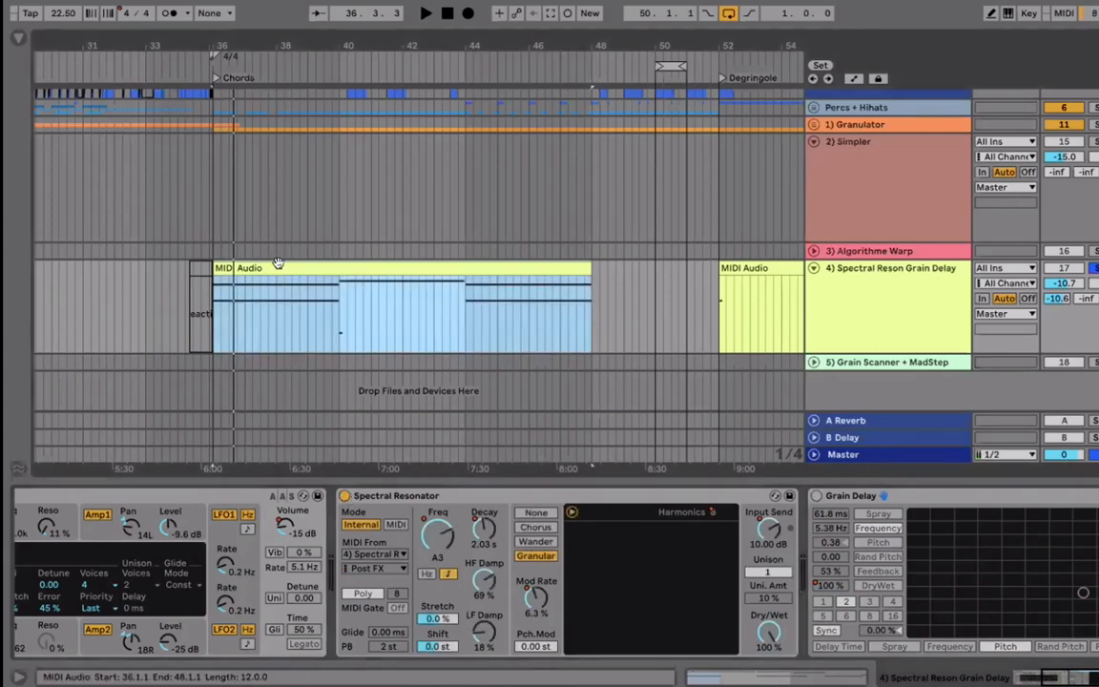
key("space")
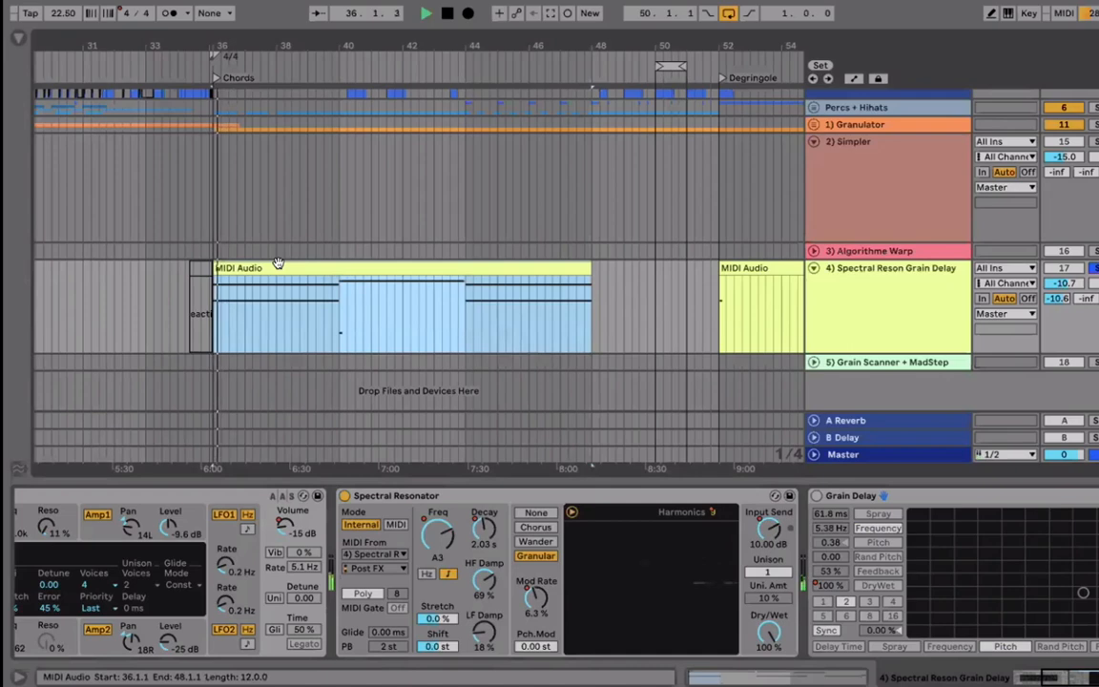
left_click(893, 495)
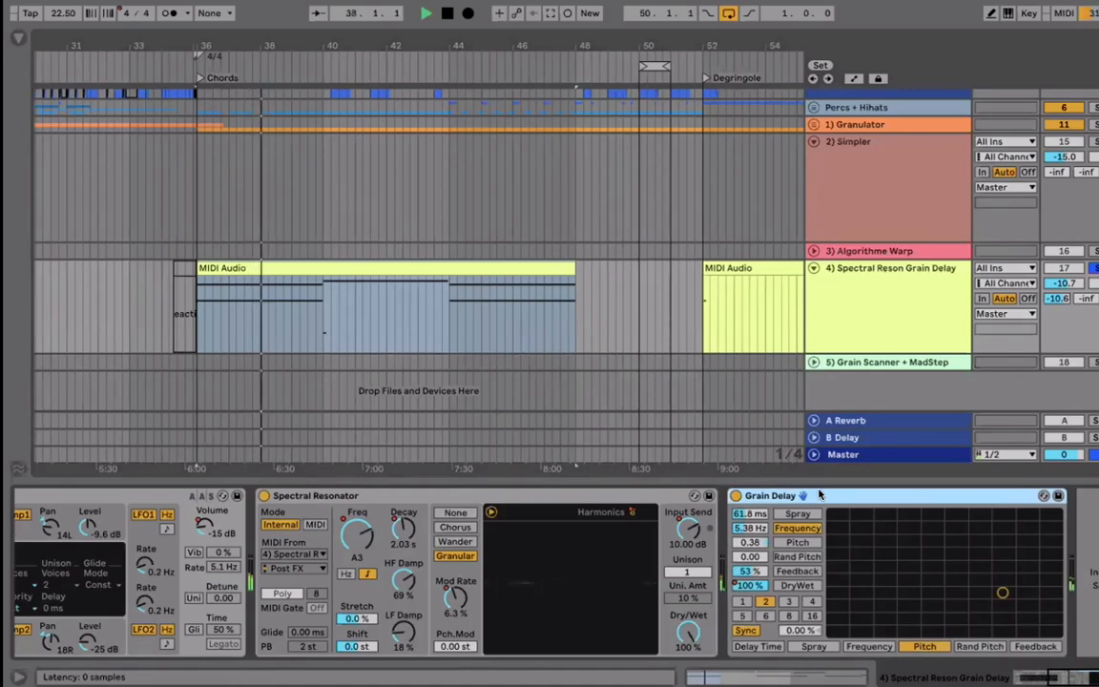
key("space")
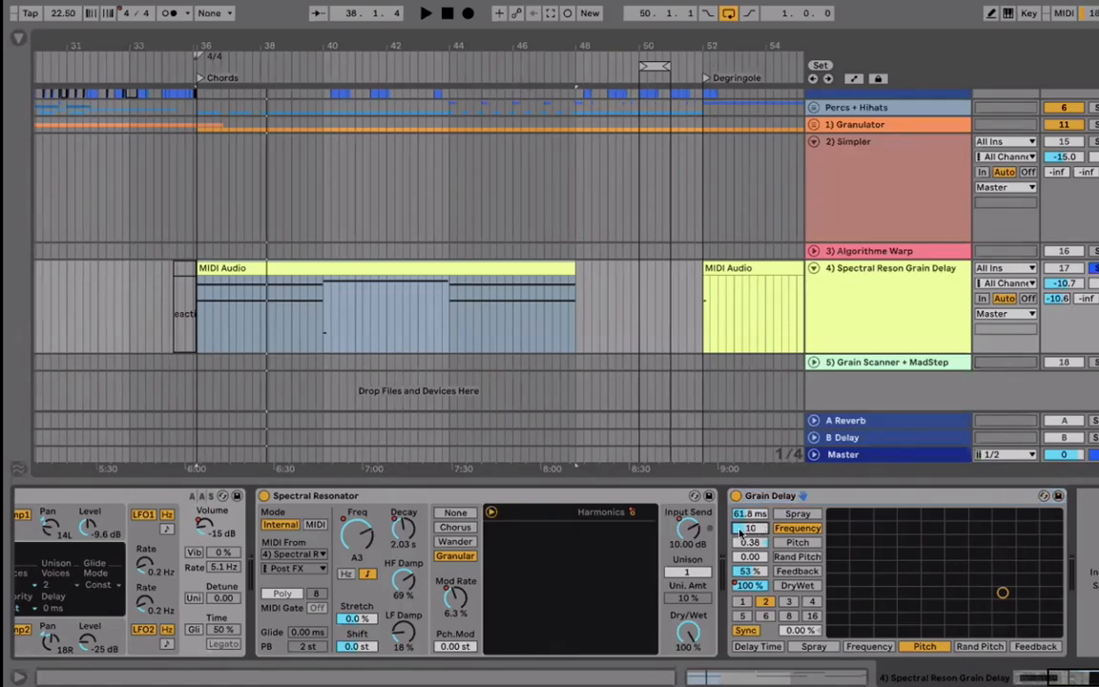
Step: Set the Grain Delay's frequency to 7.36 Hz and its spray to 270 ms while auditioning the clip
left_click_drag(741, 532, 740, 516)
left_click_drag(741, 536, 740, 552)
left_click(802, 514)
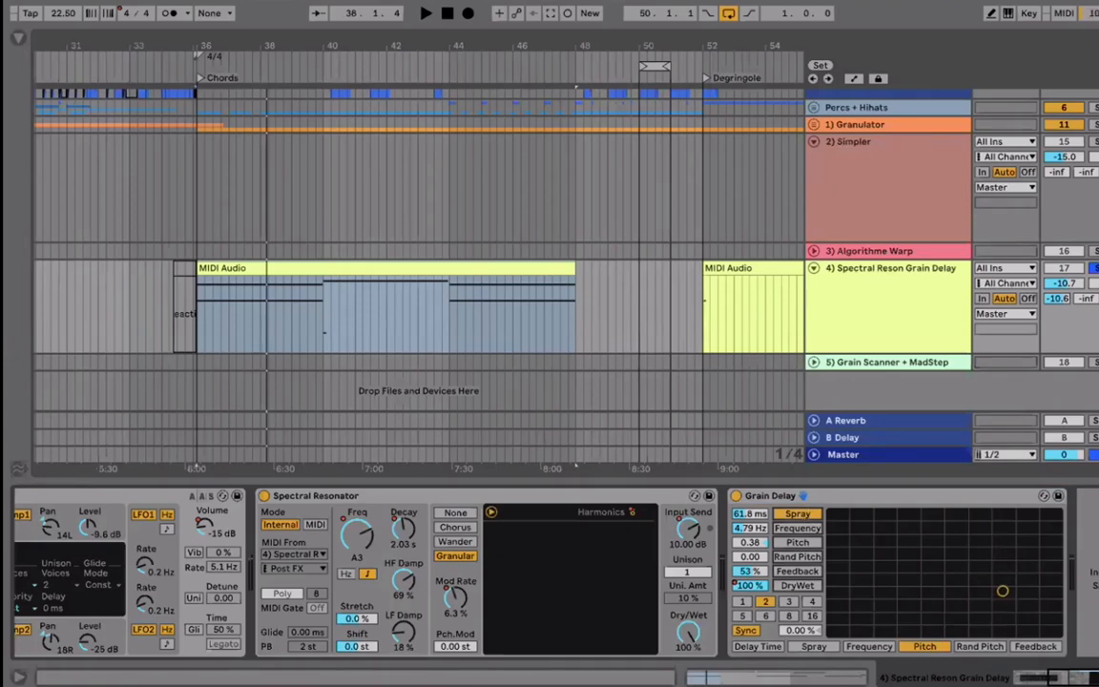
left_click(802, 527)
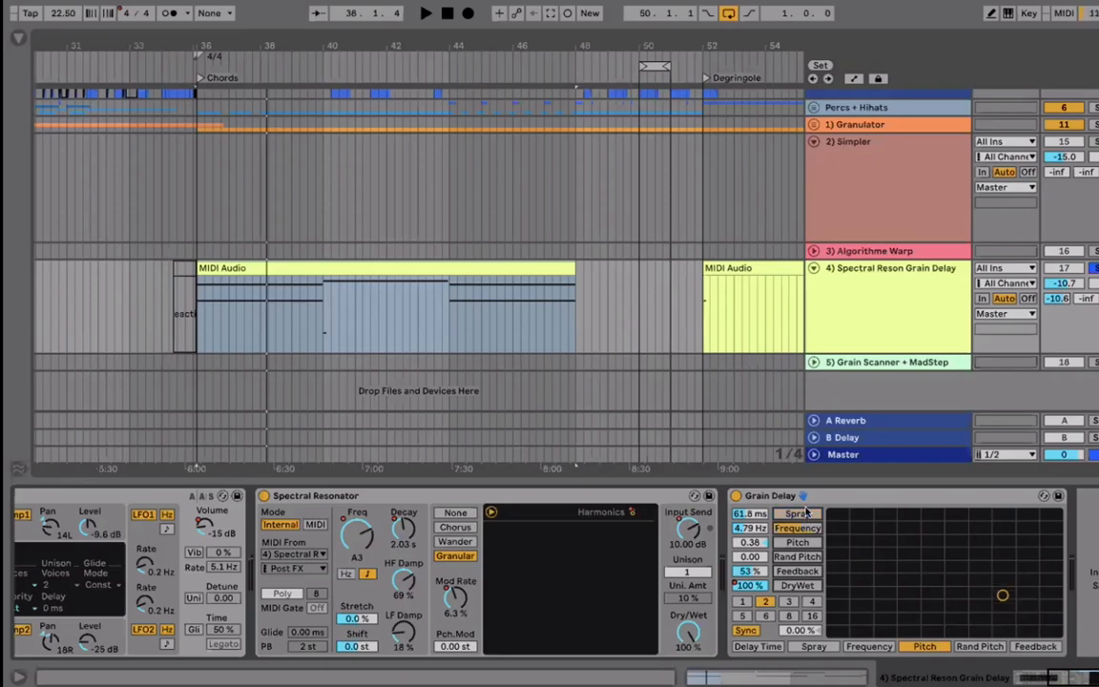
key("space")
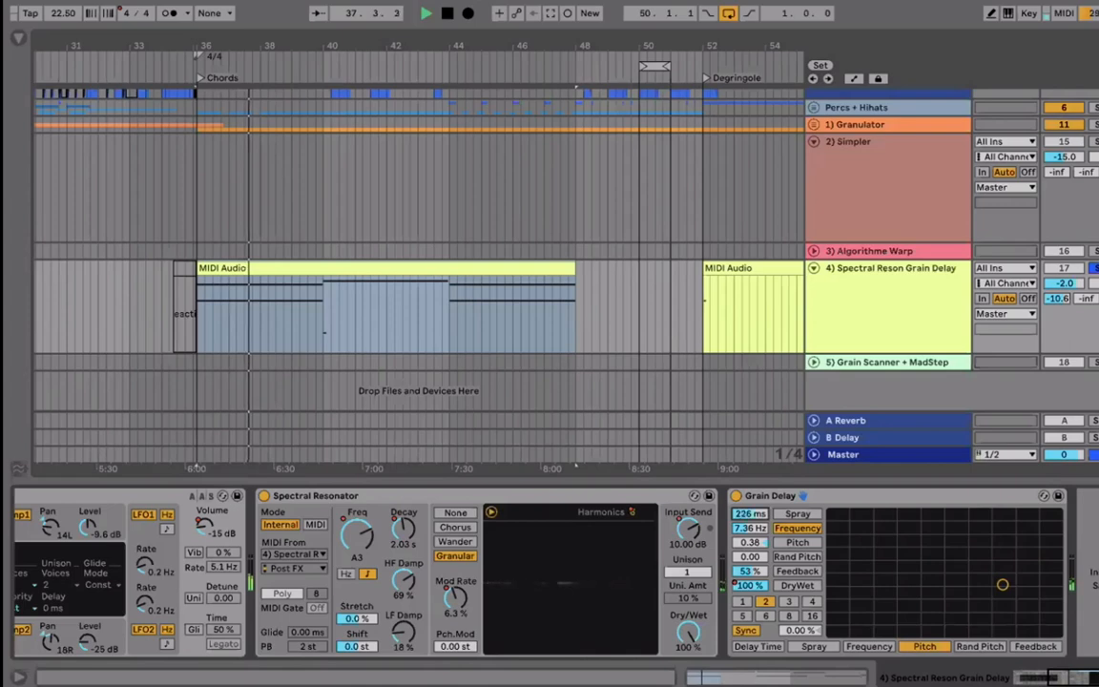
key("space")
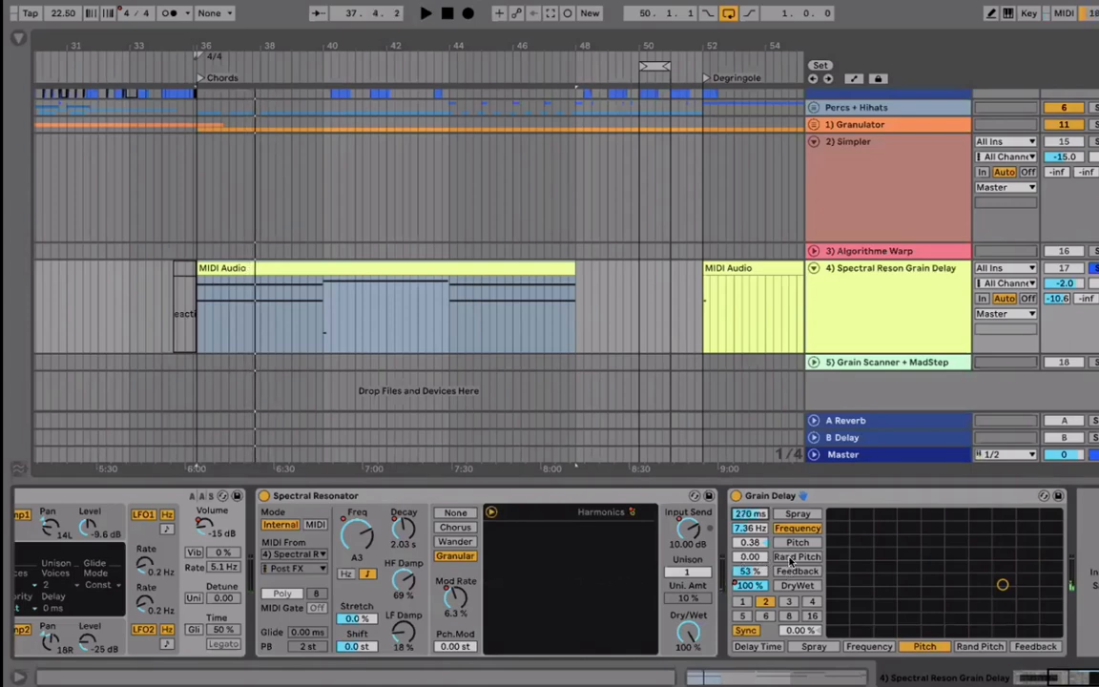
Step: Set the Grain Delay's random pitch to 9.46 and its pitch to -12.0
left_click(743, 559)
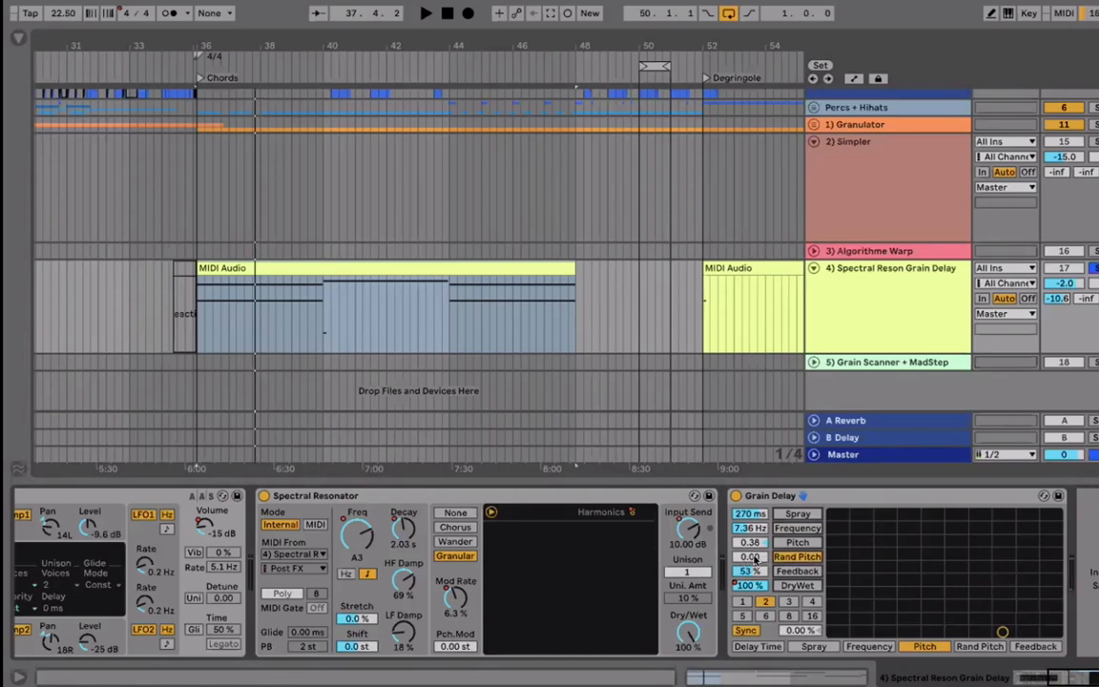
left_click_drag(752, 557, 754, 551)
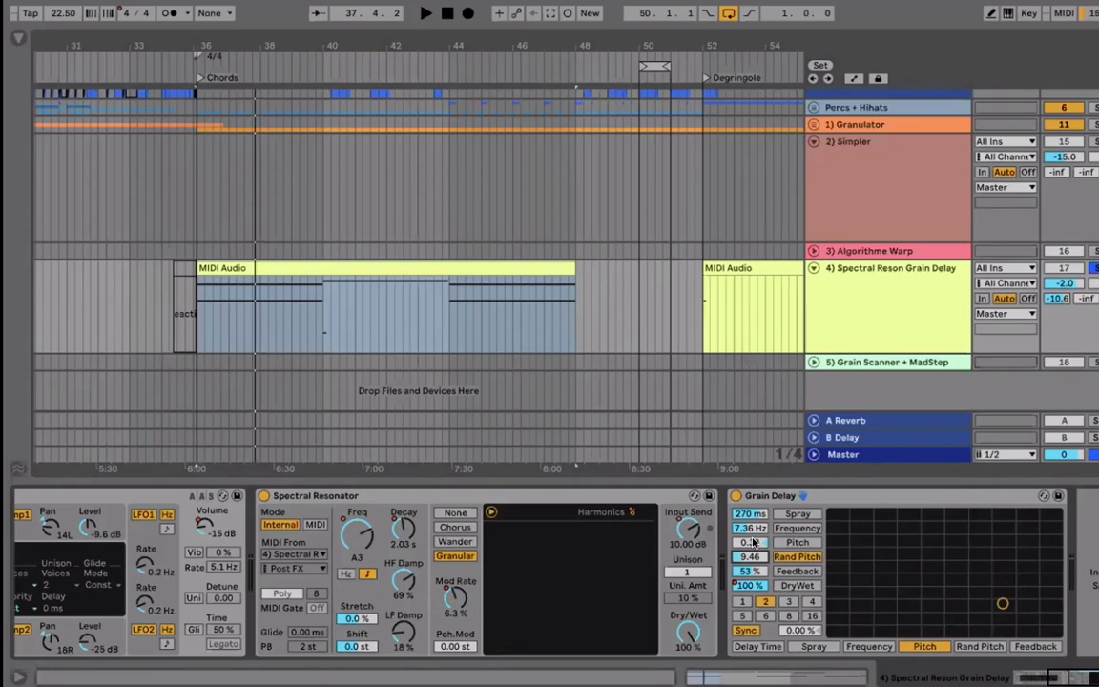
left_click(797, 542)
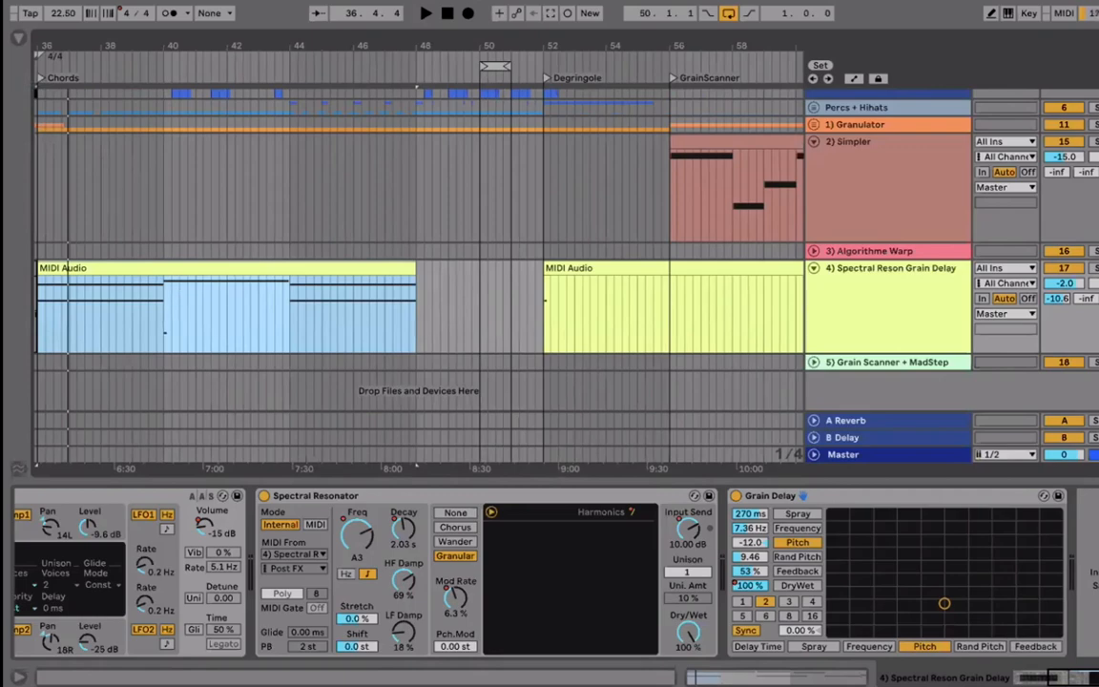
Step: Fold the Grain Delay and Spectral Resonator devices, and unfold and select the Grain Scanner + MadStep track
double_click(637, 496)
double_click(551, 495)
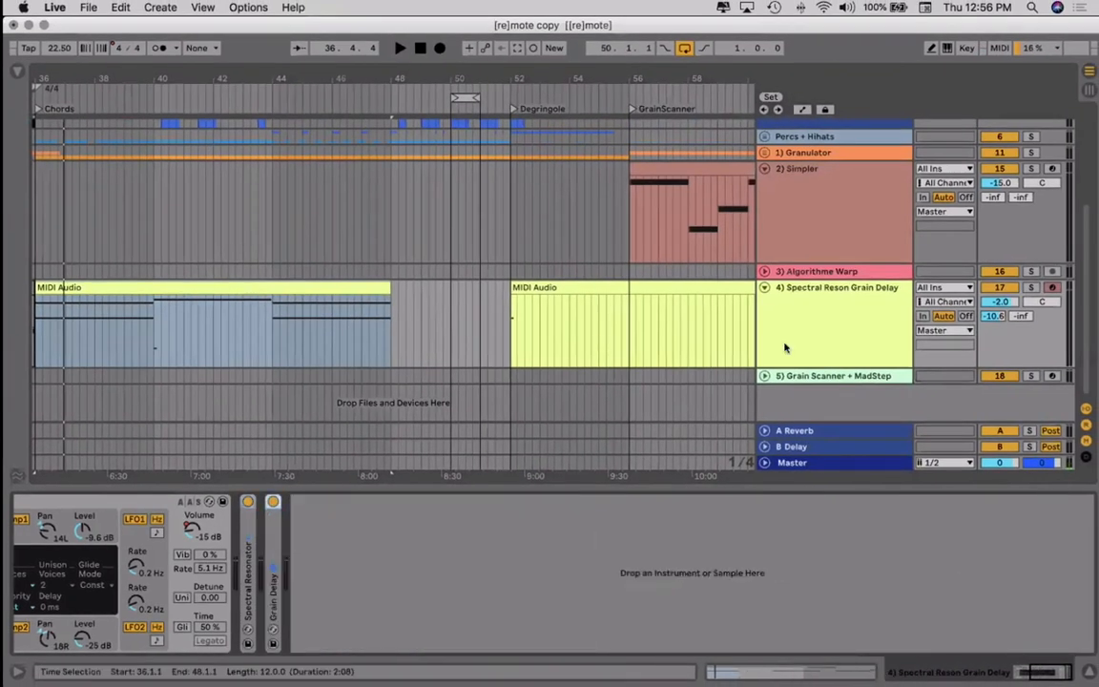
left_click(765, 376)
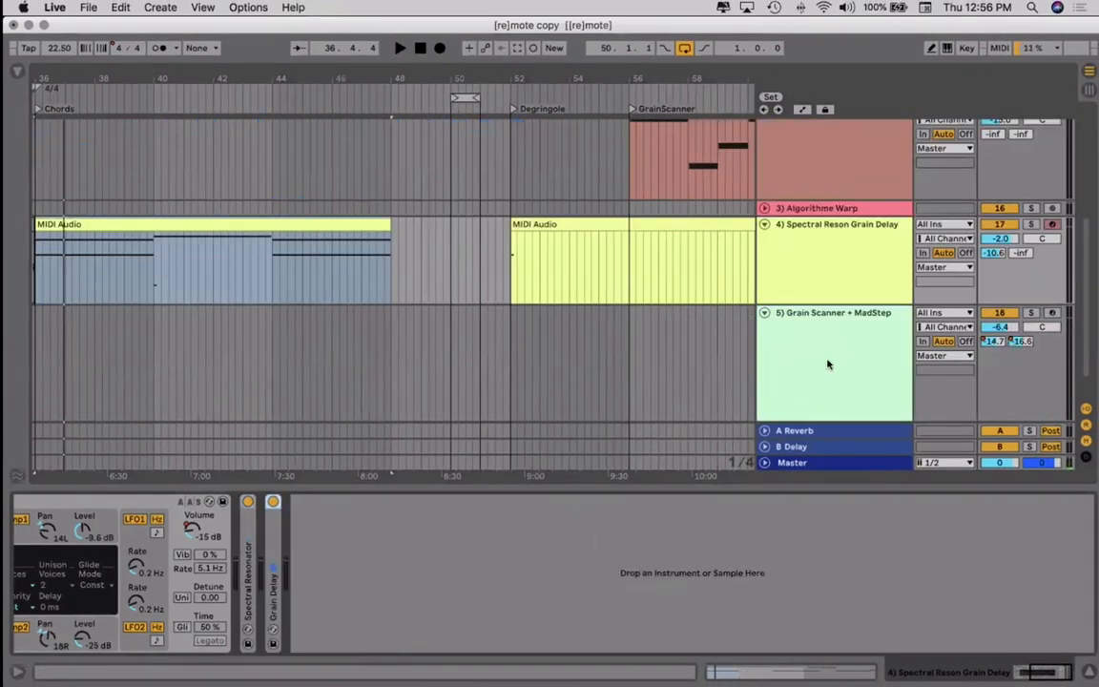
left_click(828, 365)
scroll(464, 294, "down", 2)
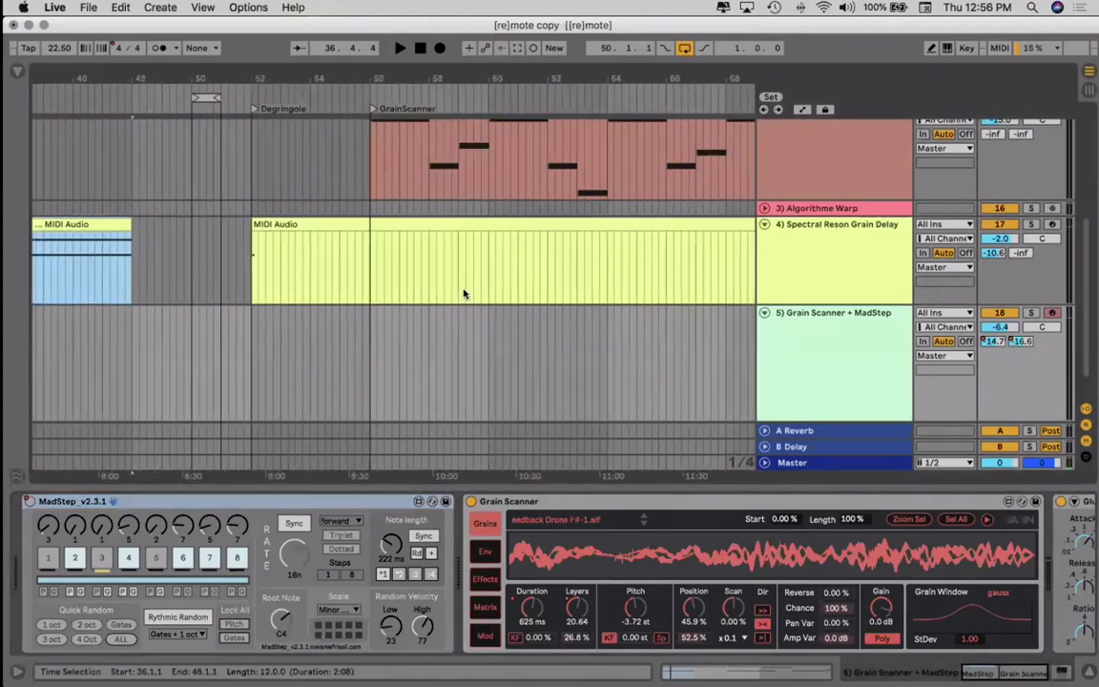
scroll(463, 294, "right", 5)
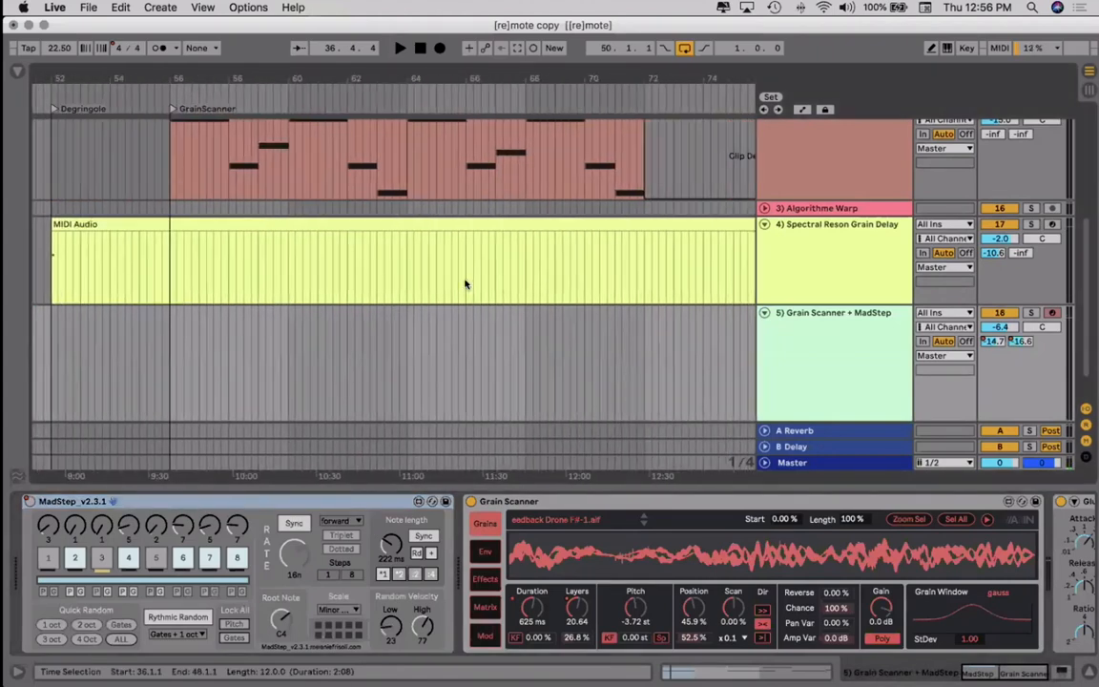
Step: Activate the MadStep device, place the insert marker at 66.3.1 on its track, and look over MadStep's scale and step lock settings
left_click(160, 501)
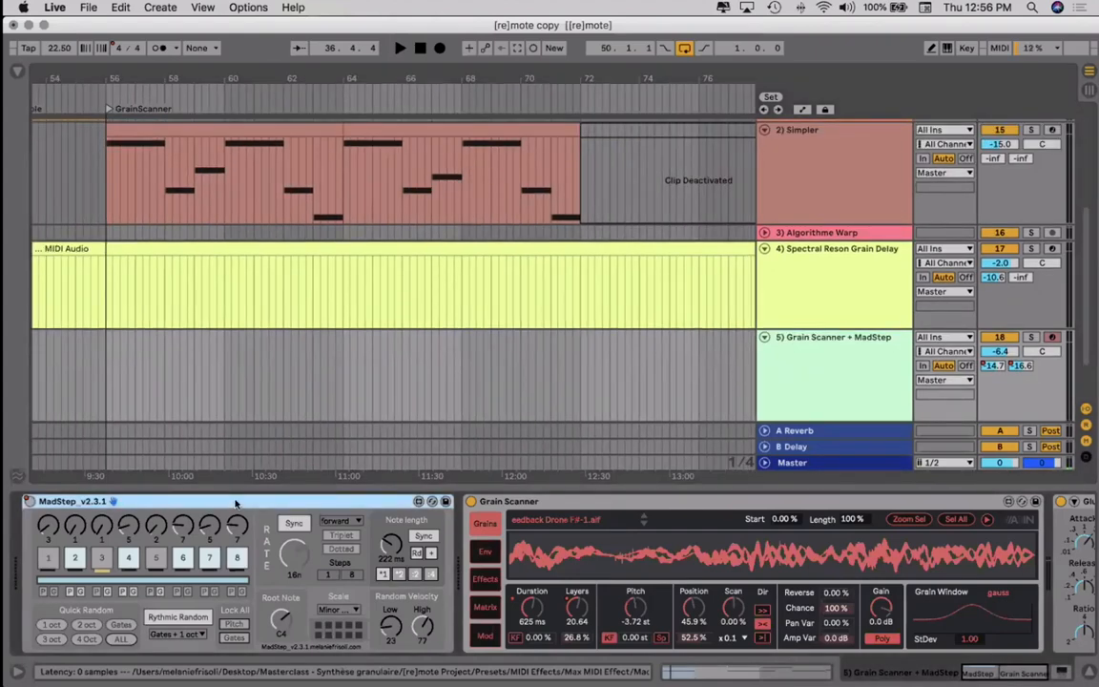
left_click(417, 386)
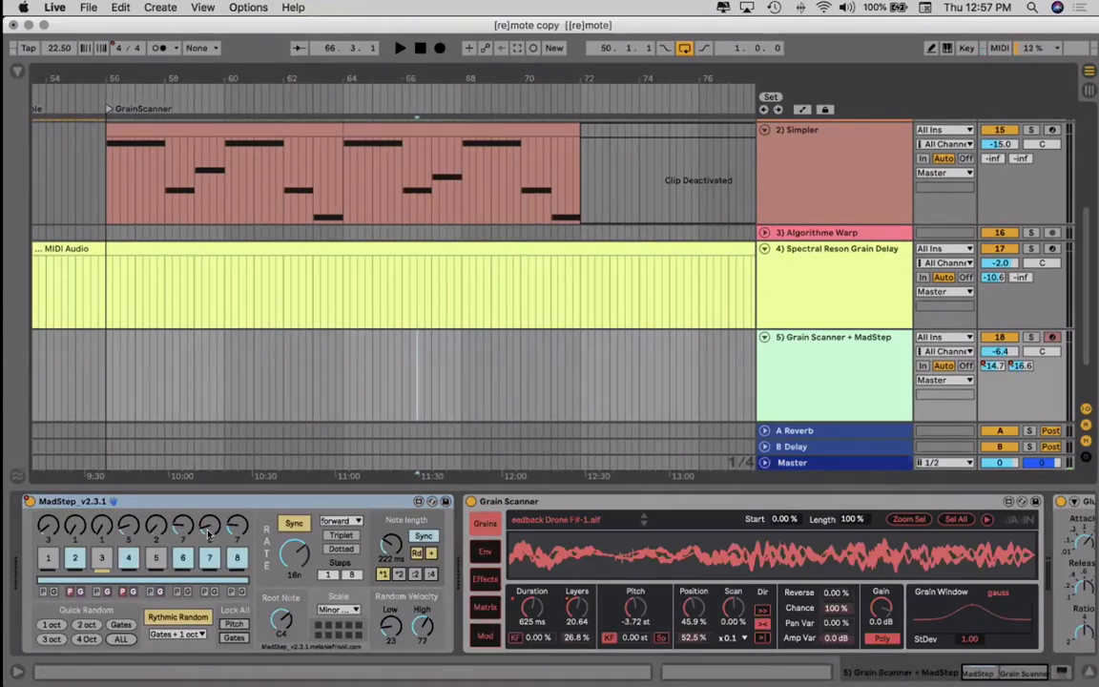
left_click(339, 610)
left_click(295, 606)
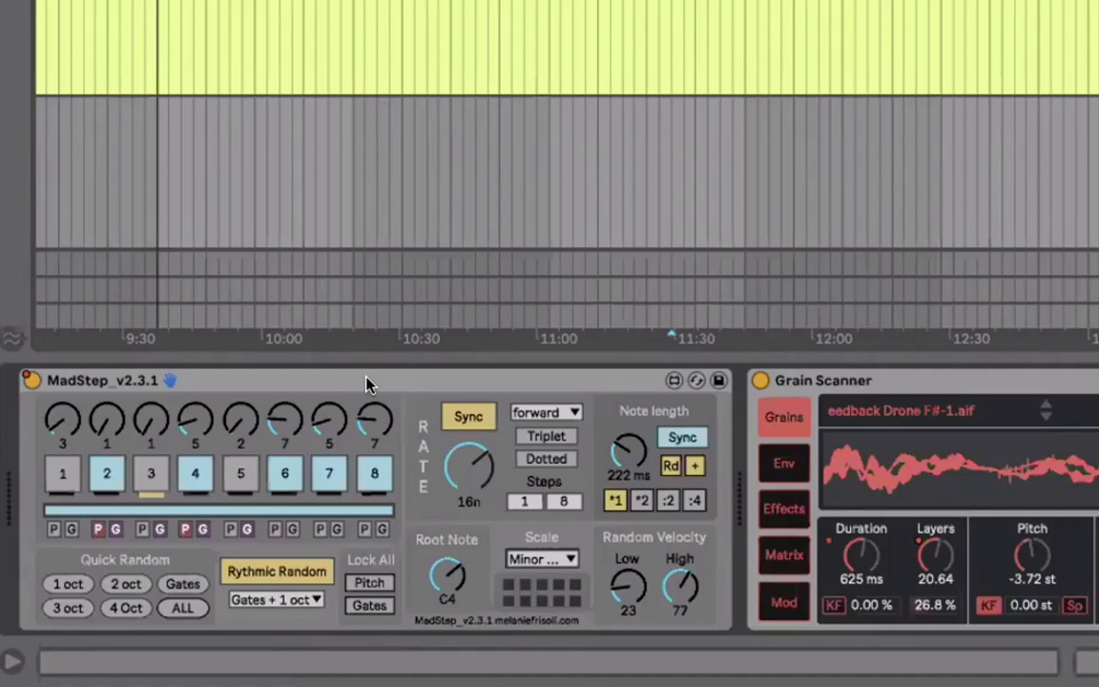
left_click(202, 531)
Step: Place the insert marker at 59.3.1 on the Spectral Reson Grain Delay track, and play the Grain Scanner + MadStep track from about 1:55
left_click(326, 63)
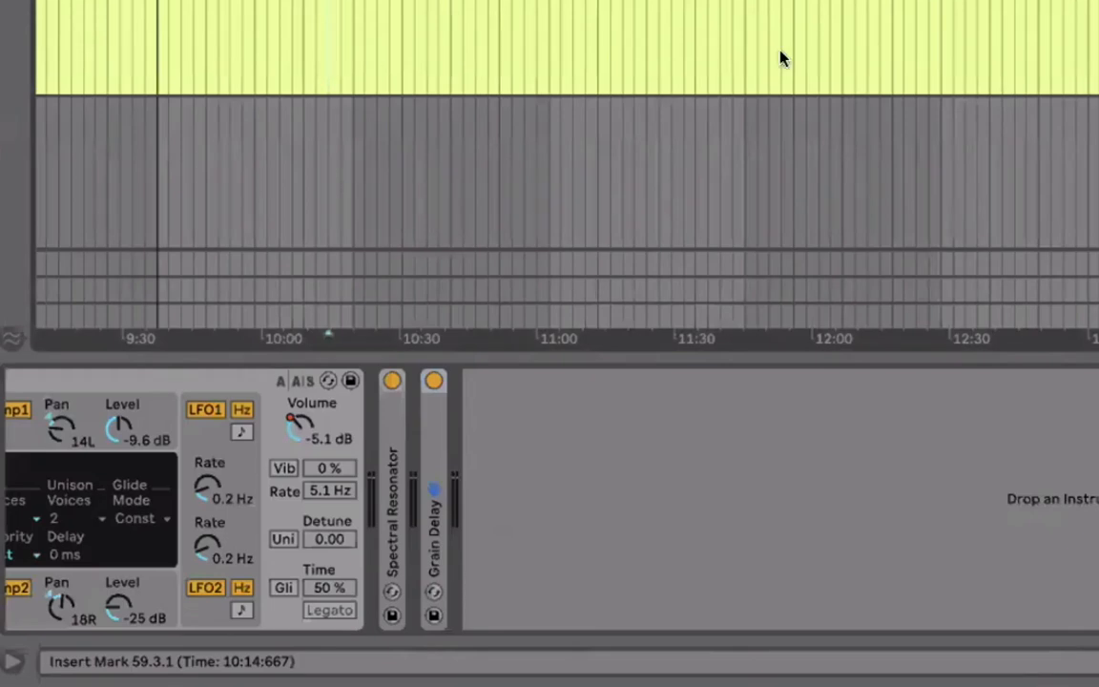
left_click(1095, 114)
left_click(377, 163)
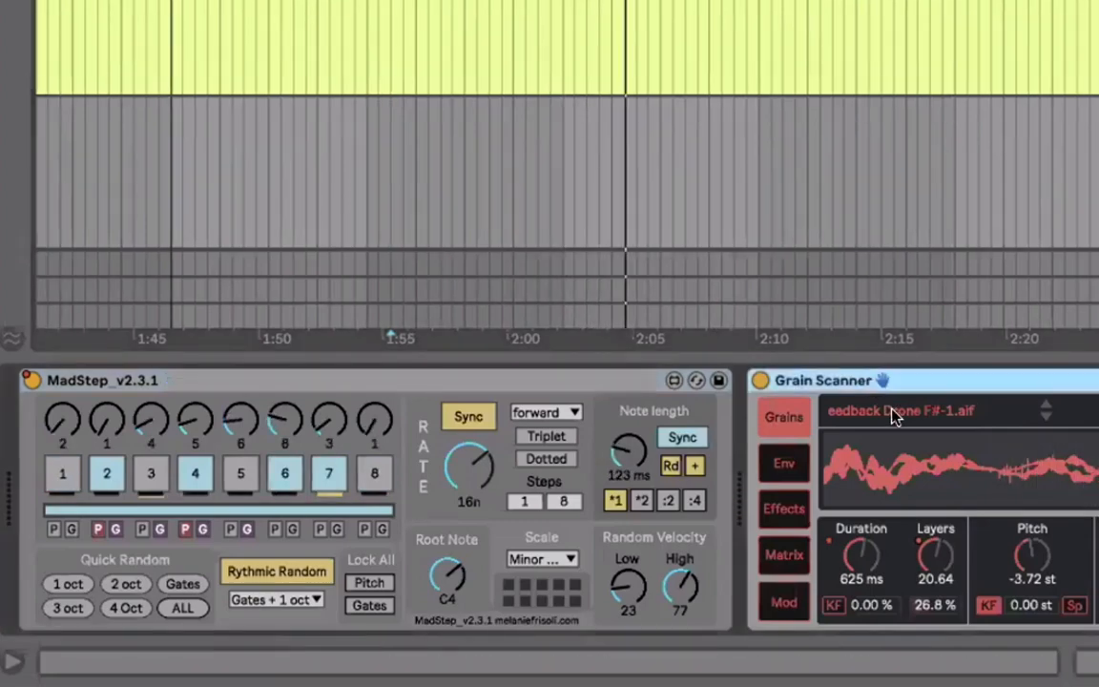
Step: Examine the Grain Scanner's sample display and its grain duration, layers, pitch and position controls
scroll(892, 409, "right", 3)
scroll(892, 410, "right", 1)
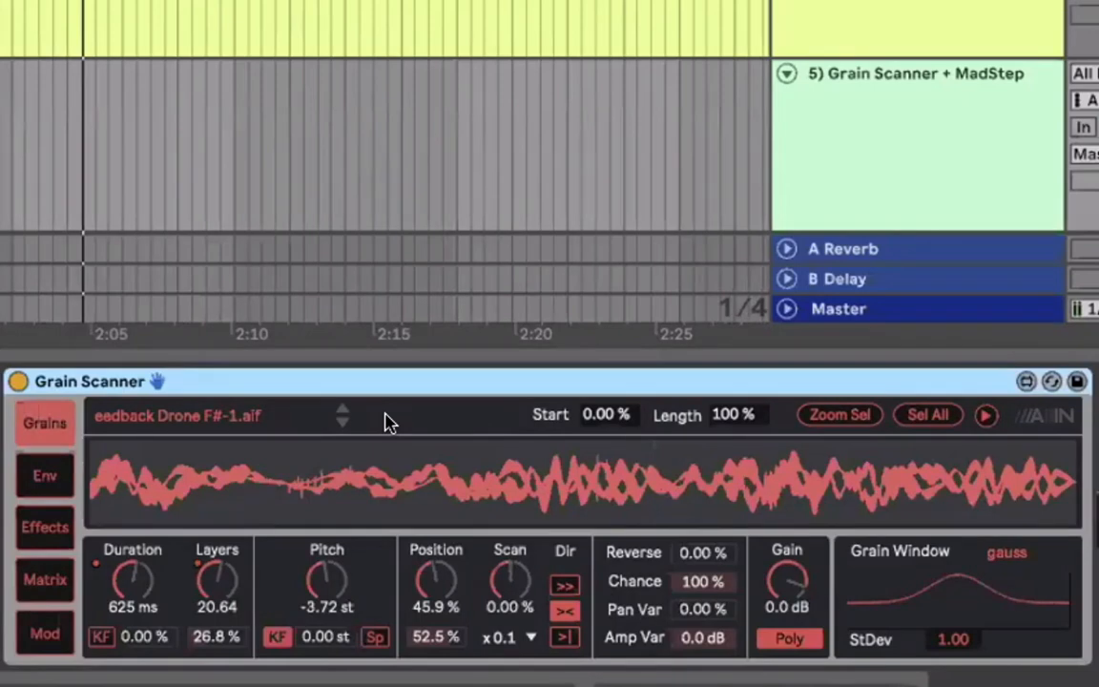
scroll(386, 416, "right", 2)
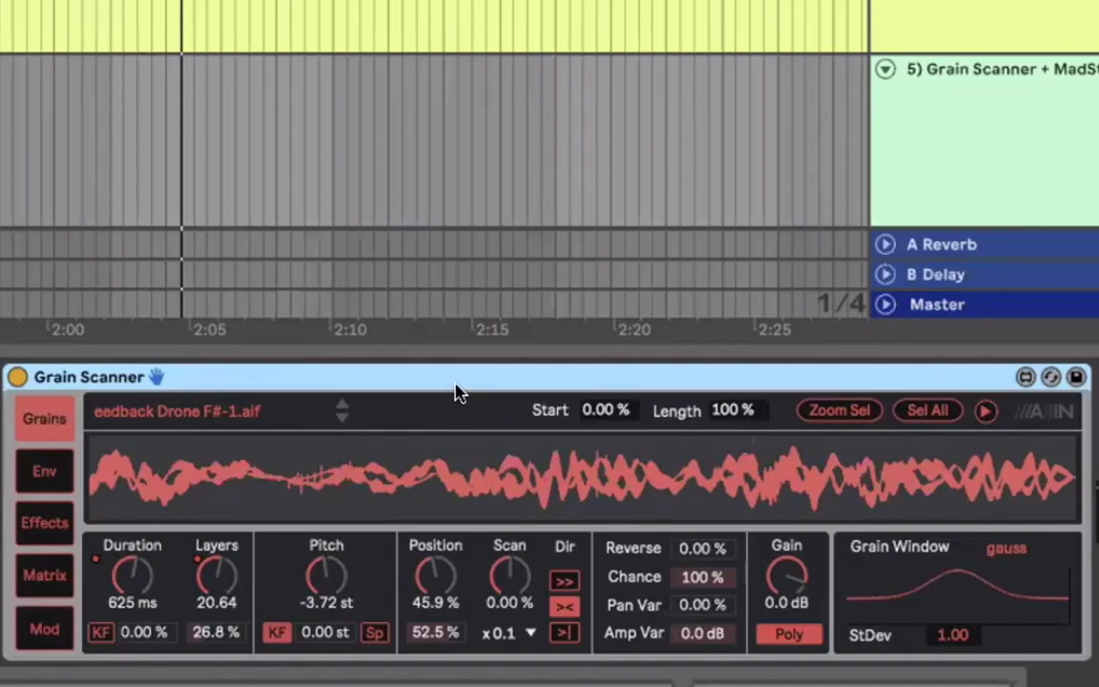
left_click(113, 527)
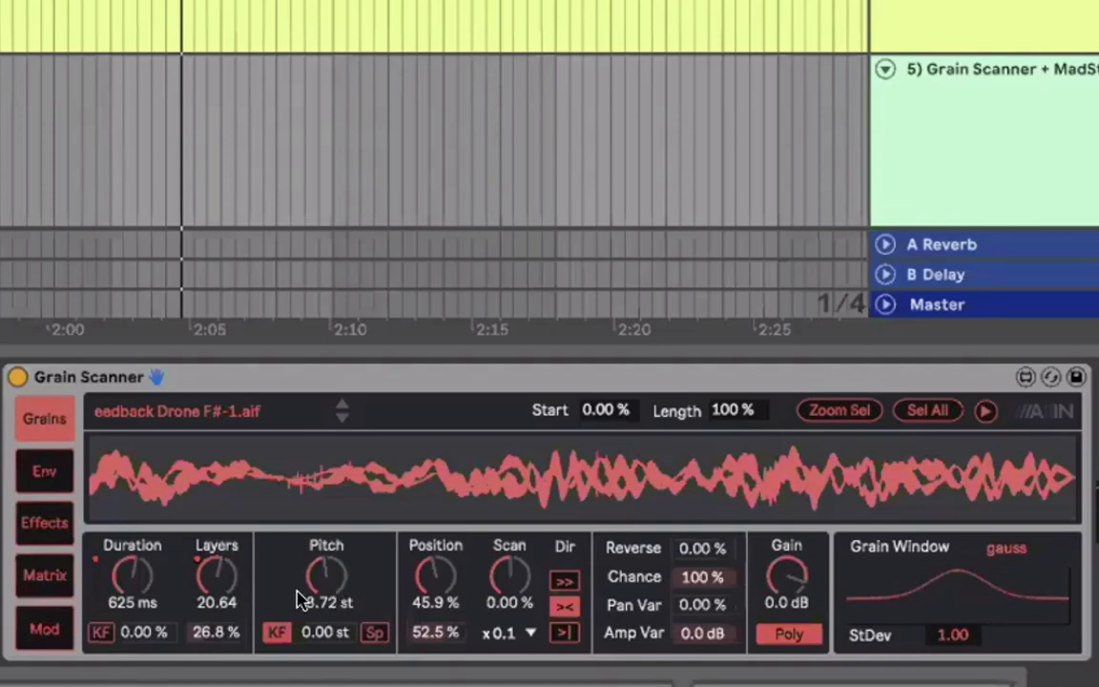
mouse_move(421, 588)
left_mouse_down()
mouse_move(442, 599)
mouse_move(427, 584)
left_mouse_up()
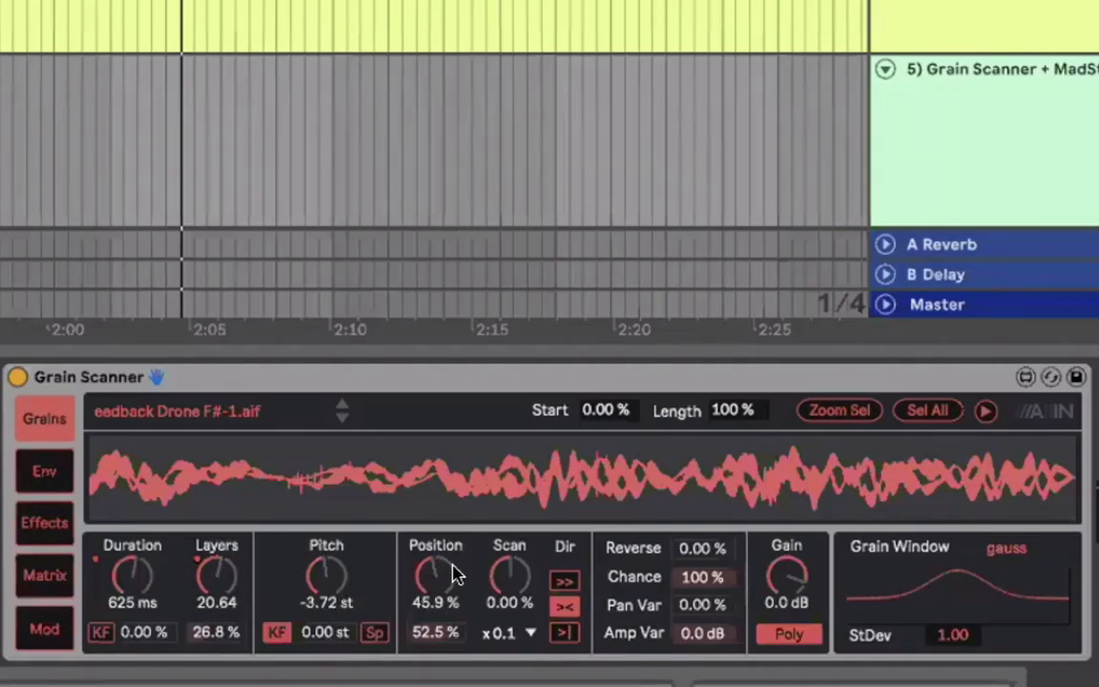